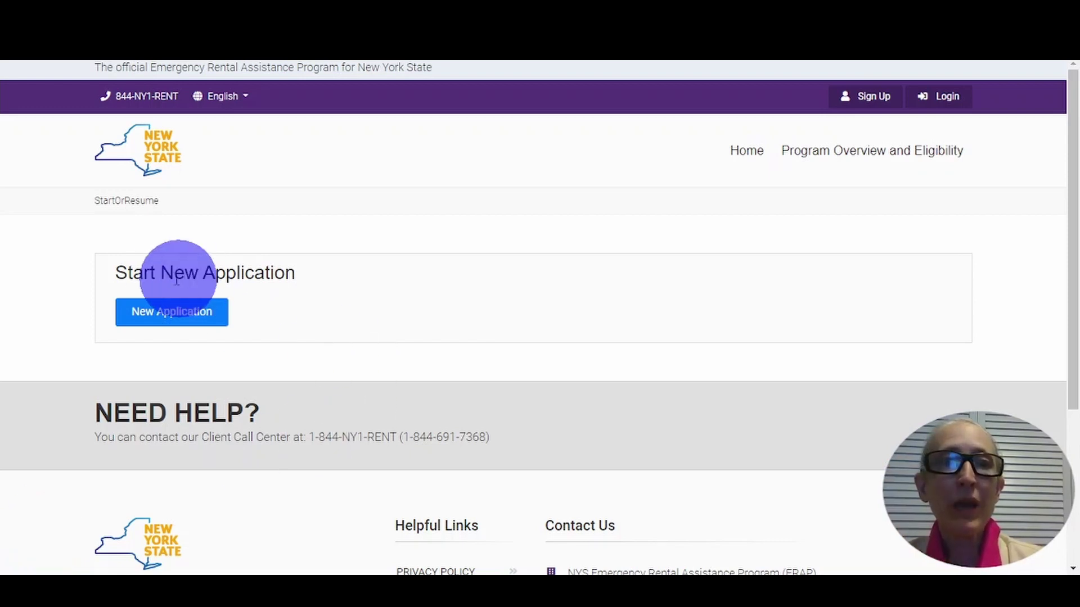
# - Start a new application for yourself as First Last, born 4/1/1970
pyautogui.click(163, 319)
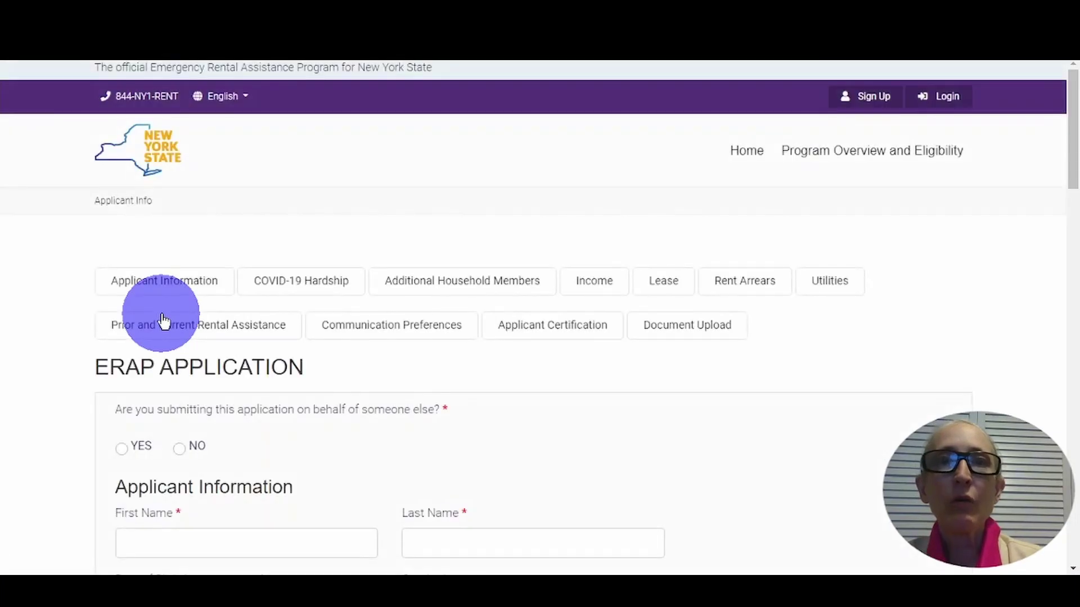
pyautogui.click(179, 448)
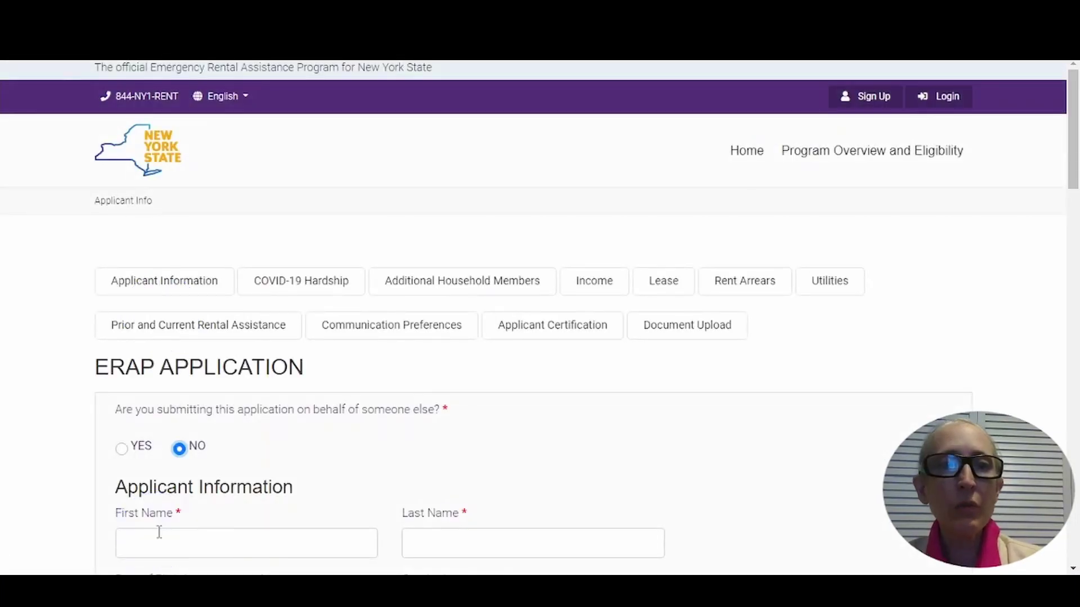
pyautogui.click(159, 531)
pyautogui.write('First')
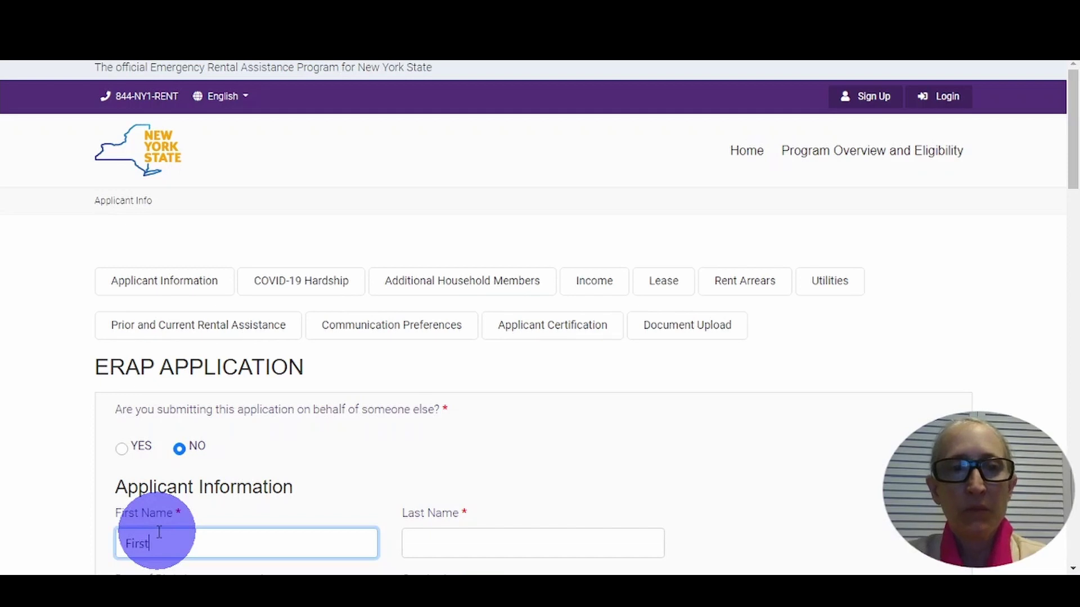
pyautogui.press('Tab')
pyautogui.write('Last')
pyautogui.press('Tab')
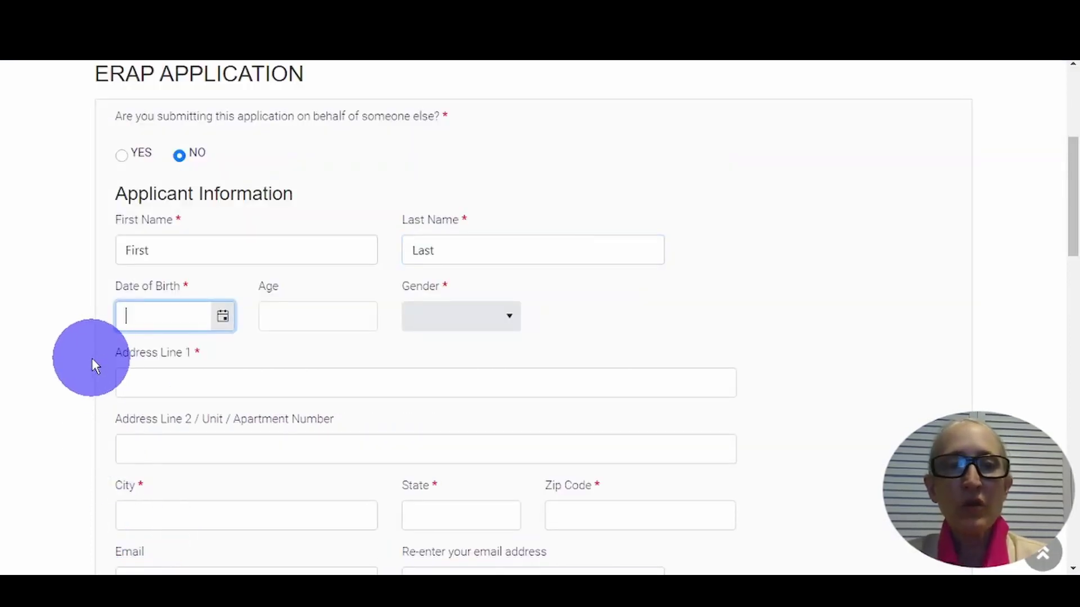
pyautogui.write('4/1')
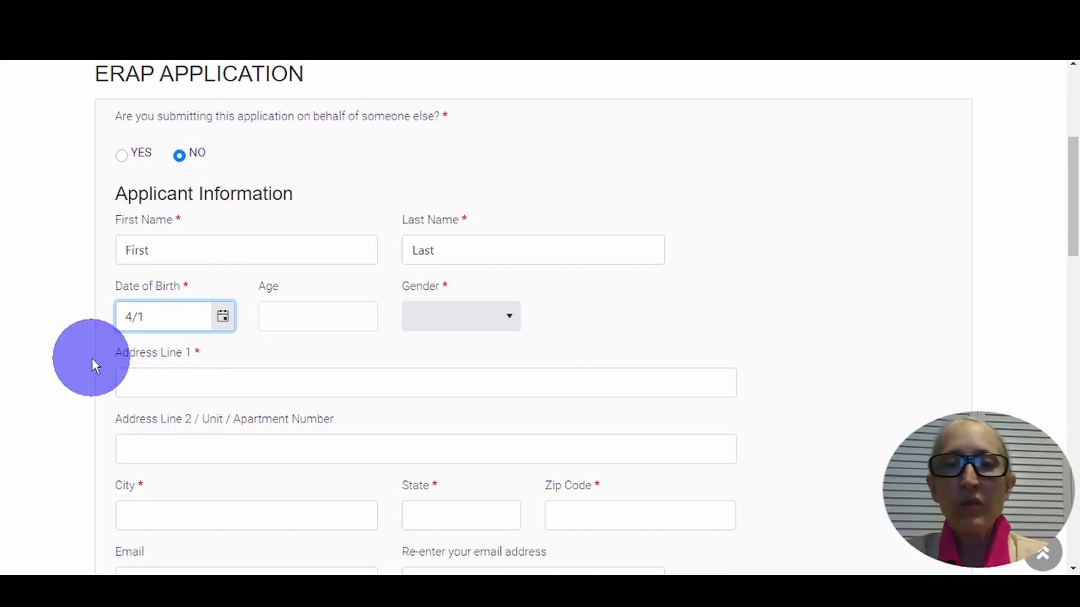
pyautogui.write('/1970')
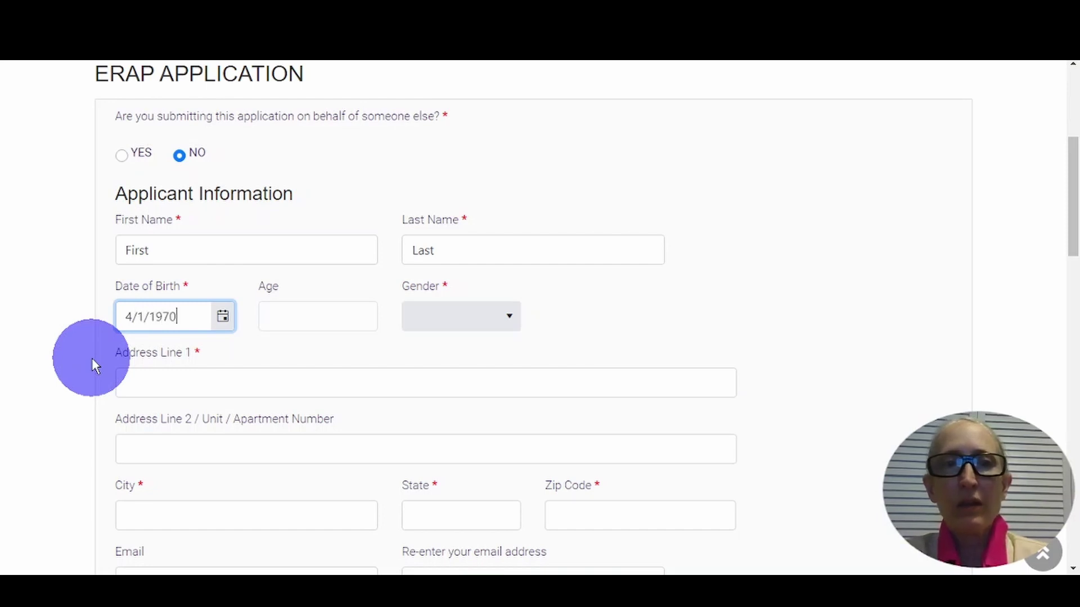
pyautogui.press('Tab')
pyautogui.press('Tab')
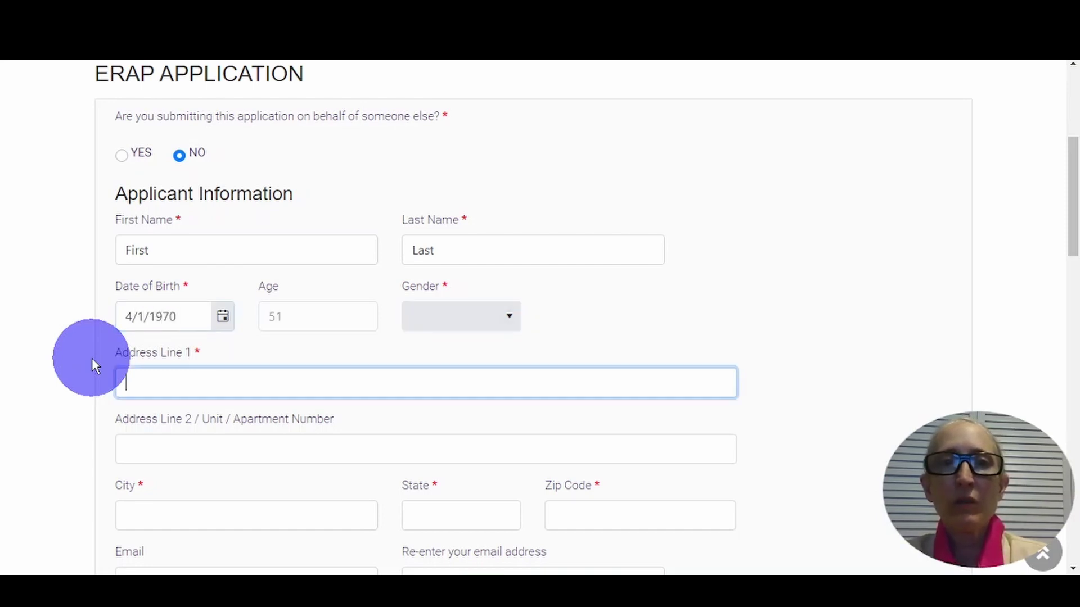
pyautogui.click(471, 321)
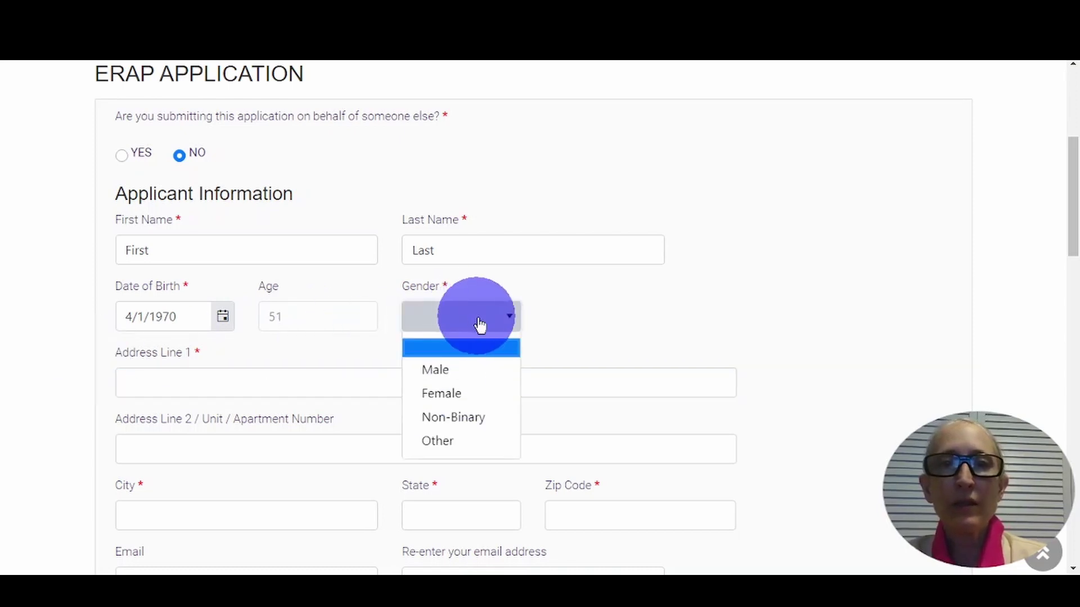
# - Set gender to Female and fill in the applicant's street address, city, state and zip code
pyautogui.click(439, 393)
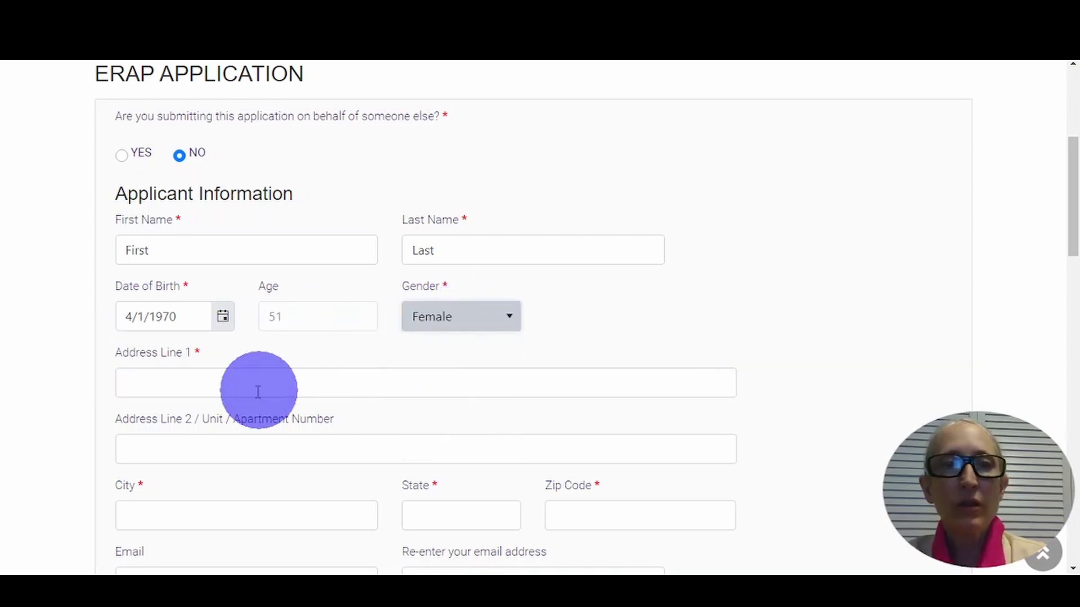
pyautogui.click(208, 381)
pyautogui.write('123 Main ST')
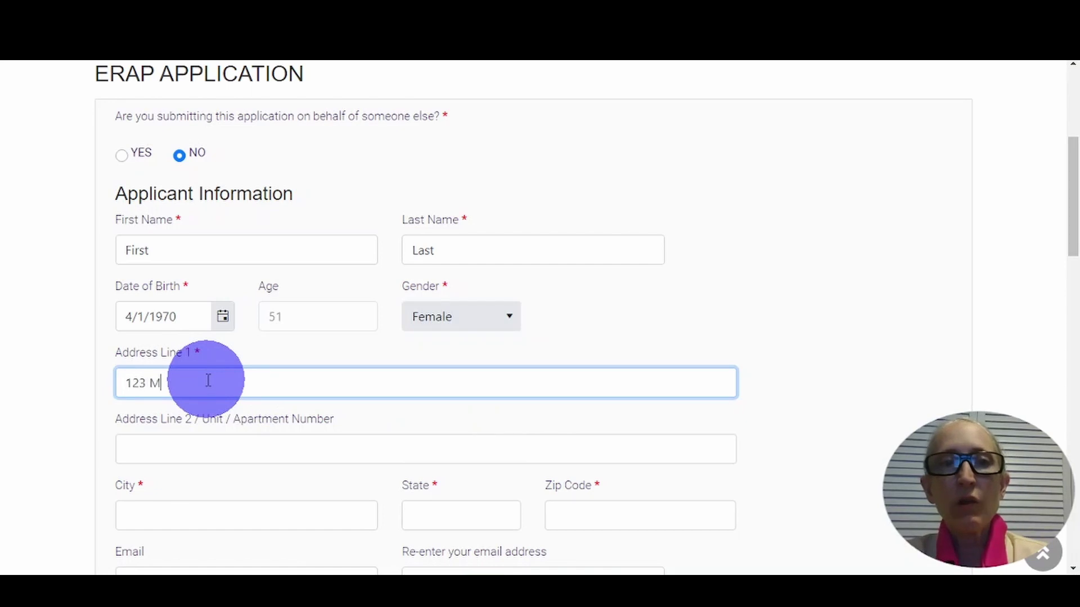
pyautogui.press('Tab')
pyautogui.press('Tab')
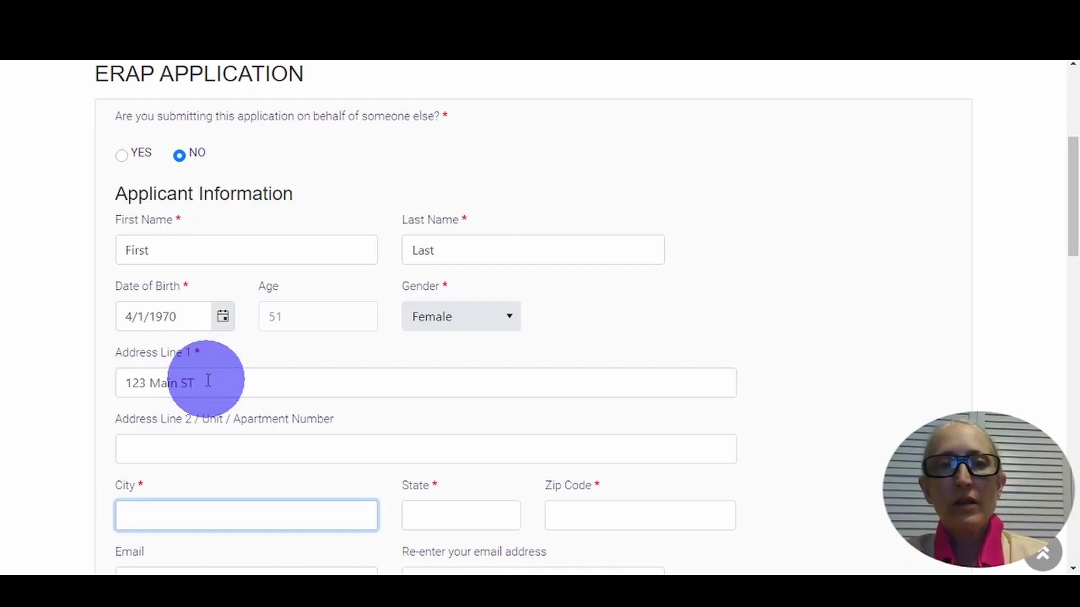
pyautogui.write('Elmira')
pyautogui.press('Tab')
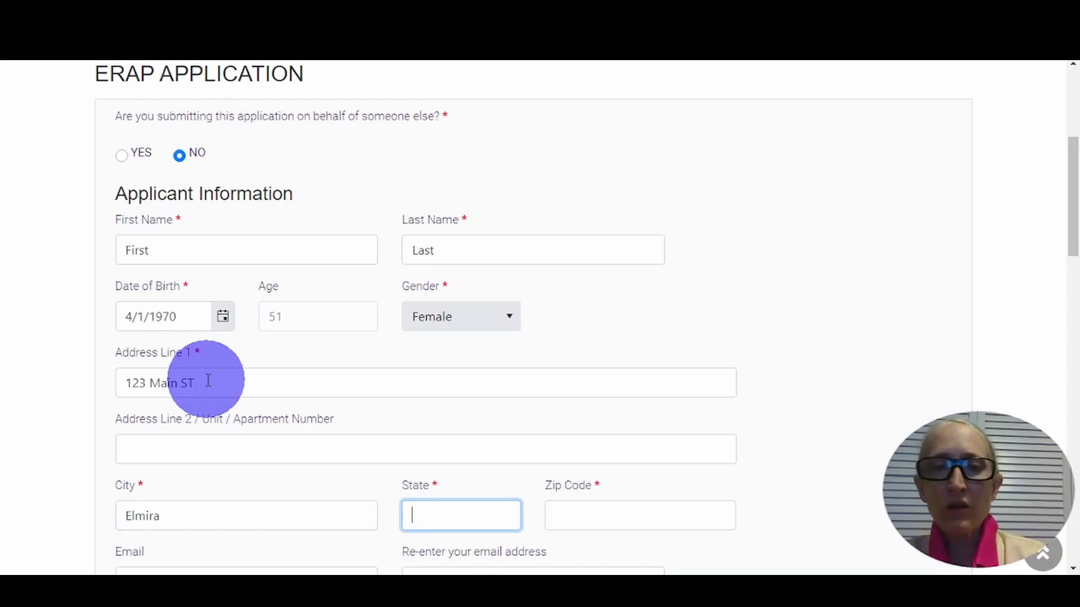
pyautogui.write('NY')
pyautogui.press('Tab')
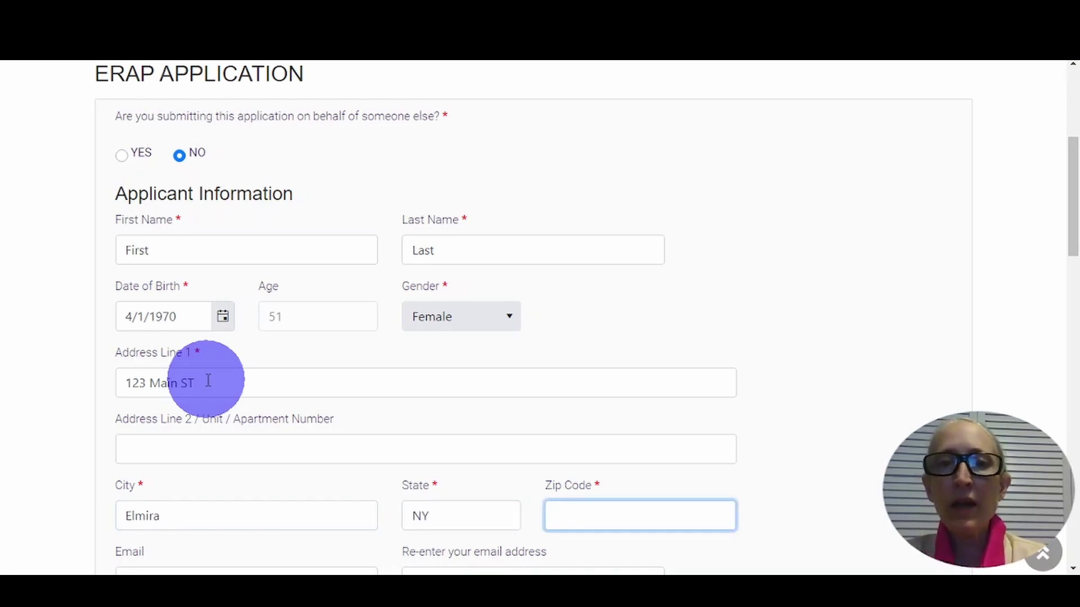
pyautogui.write('1490')
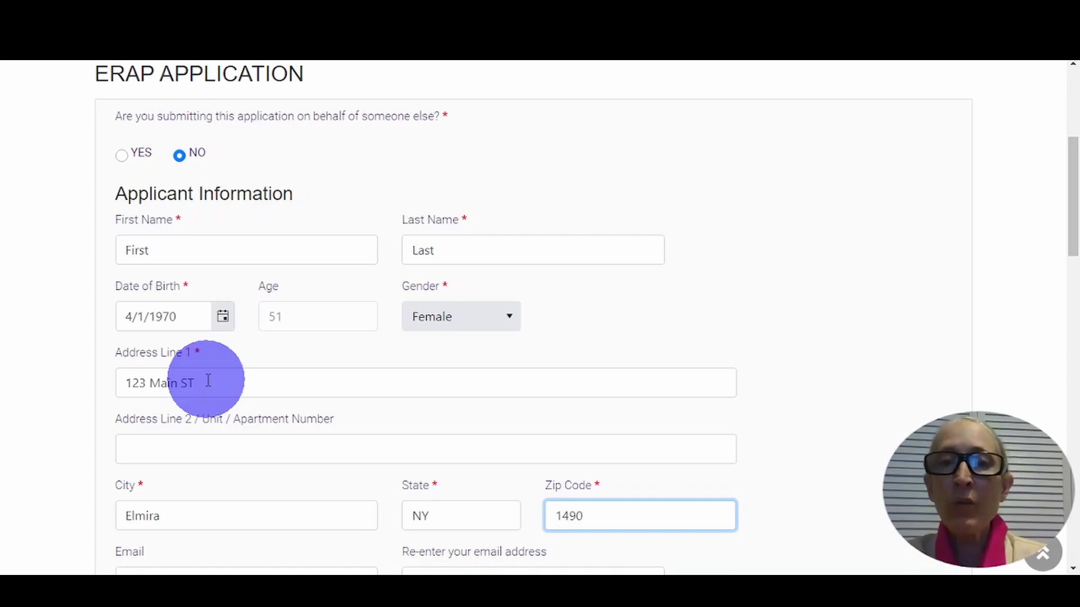
pyautogui.write('1')
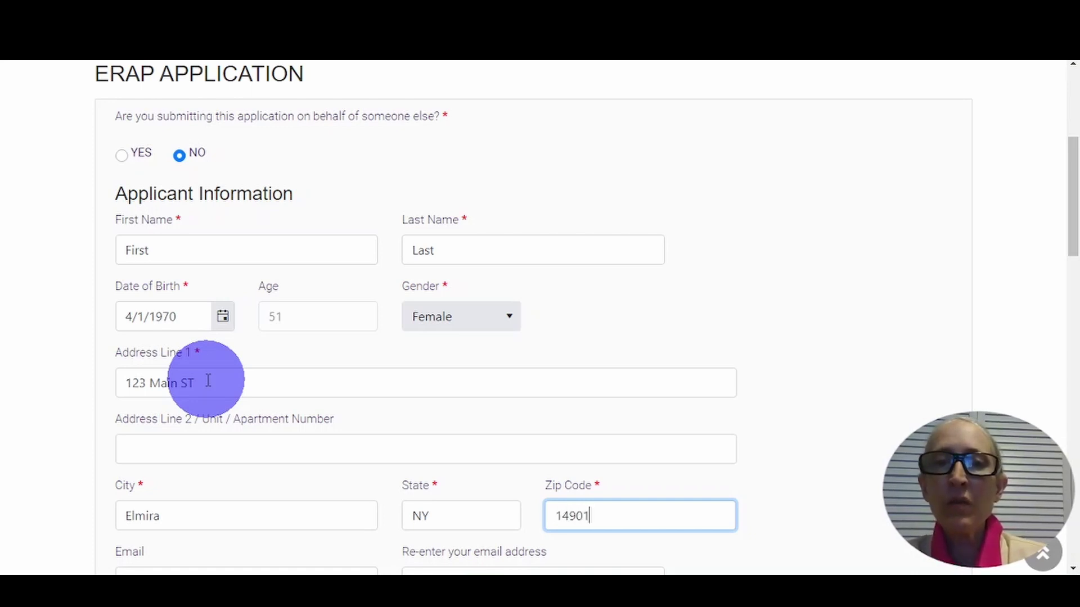
# - Enter the applicant's e-mail address and re-enter it to confirm
pyautogui.press('Tab')
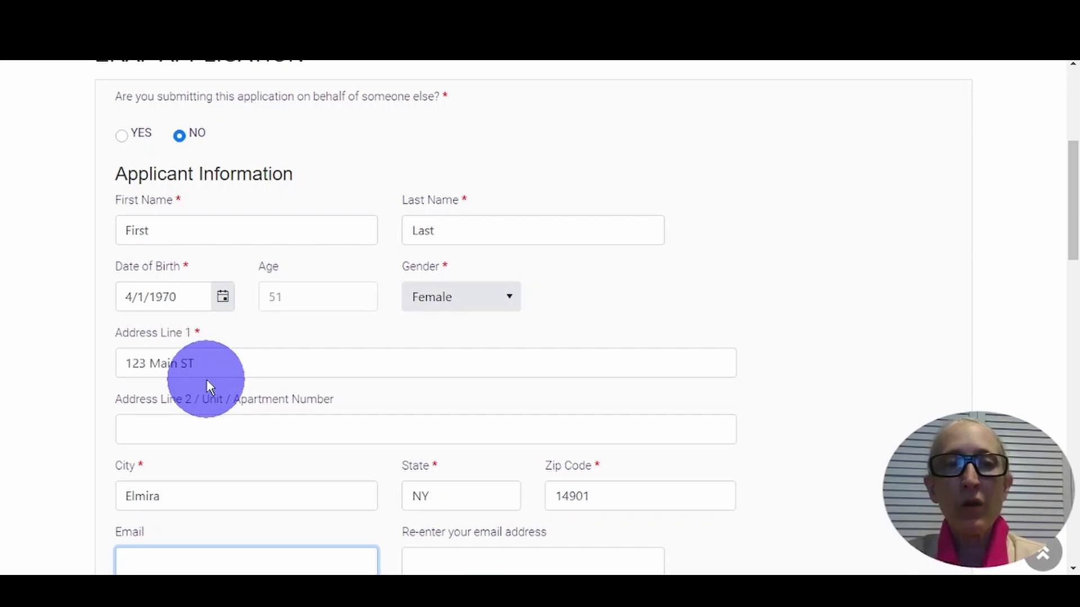
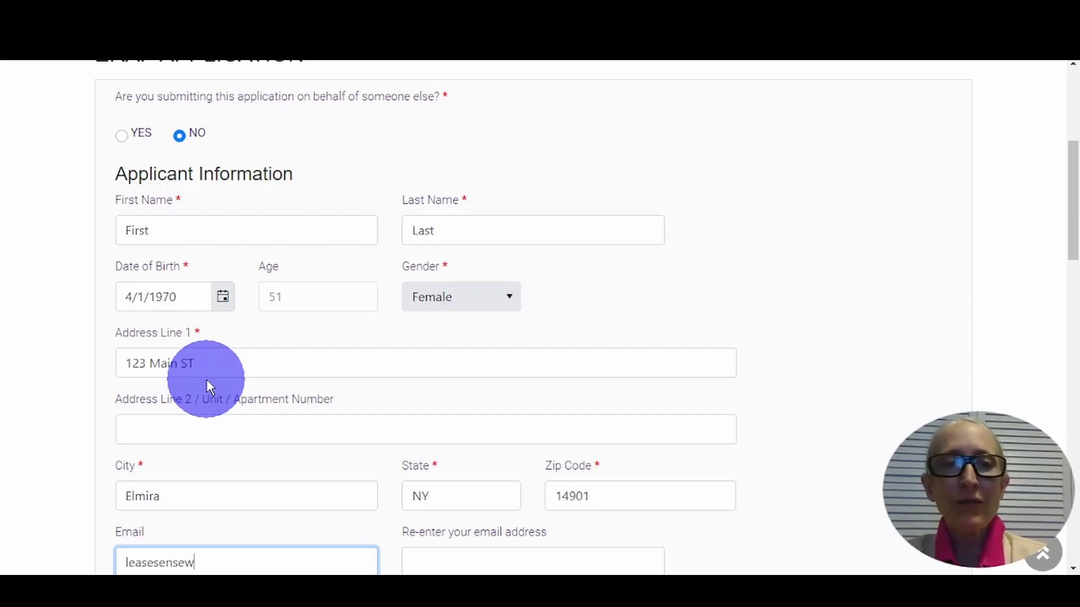
pyautogui.press('Tab')
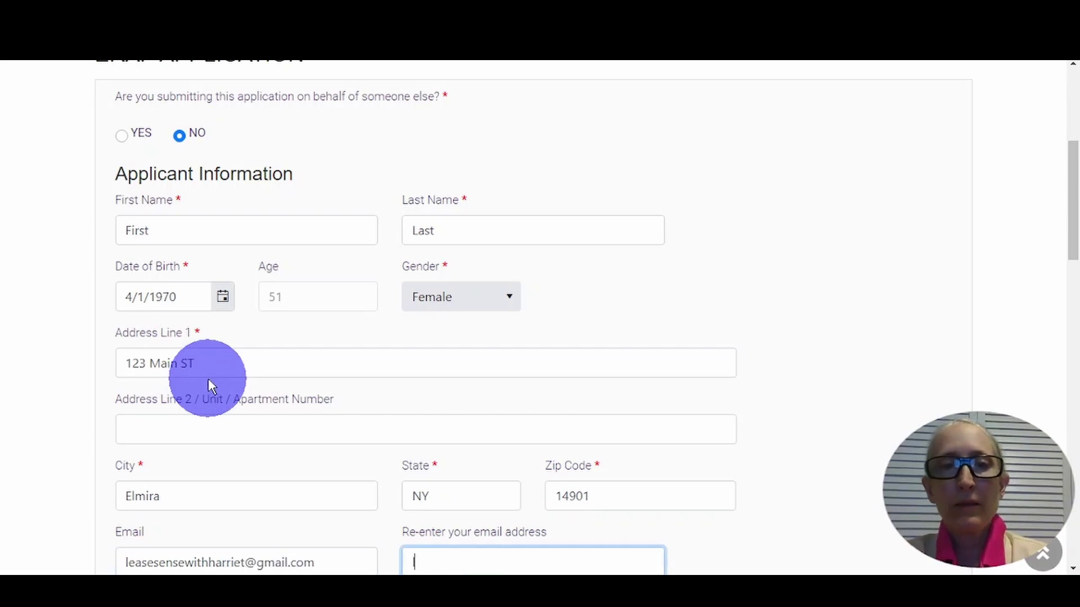
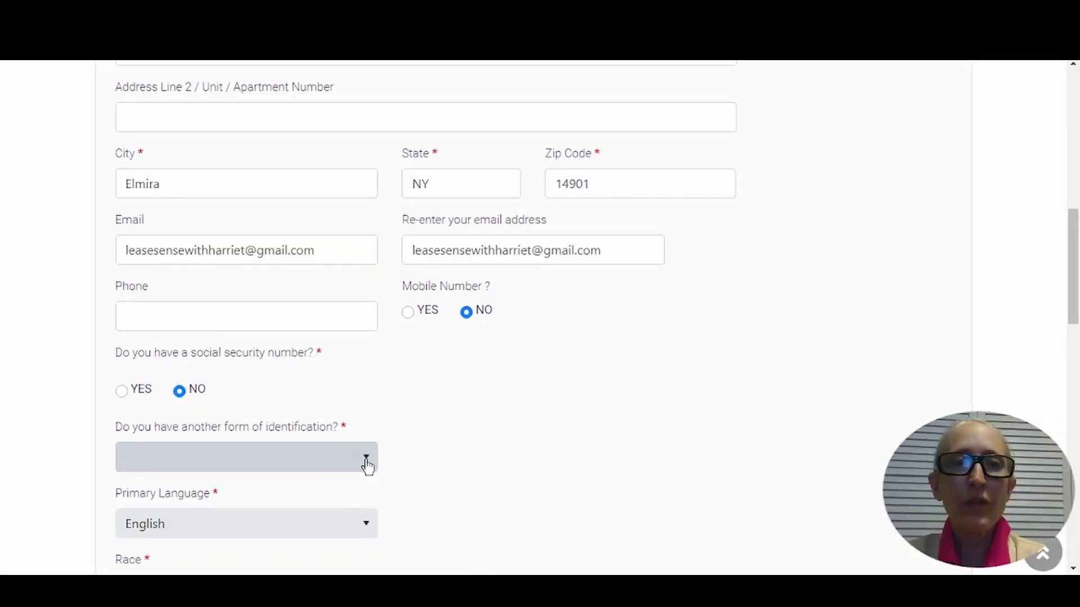
# - Answer None for other identification, and mark race White and ethnicity Not Hispanic
pyautogui.click(366, 458)
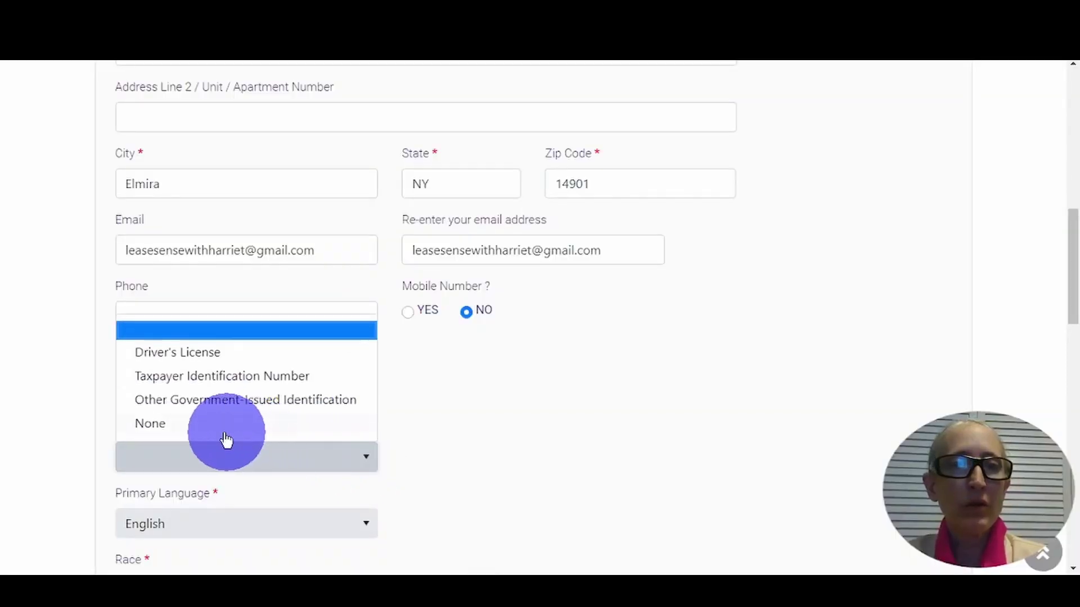
pyautogui.click(153, 424)
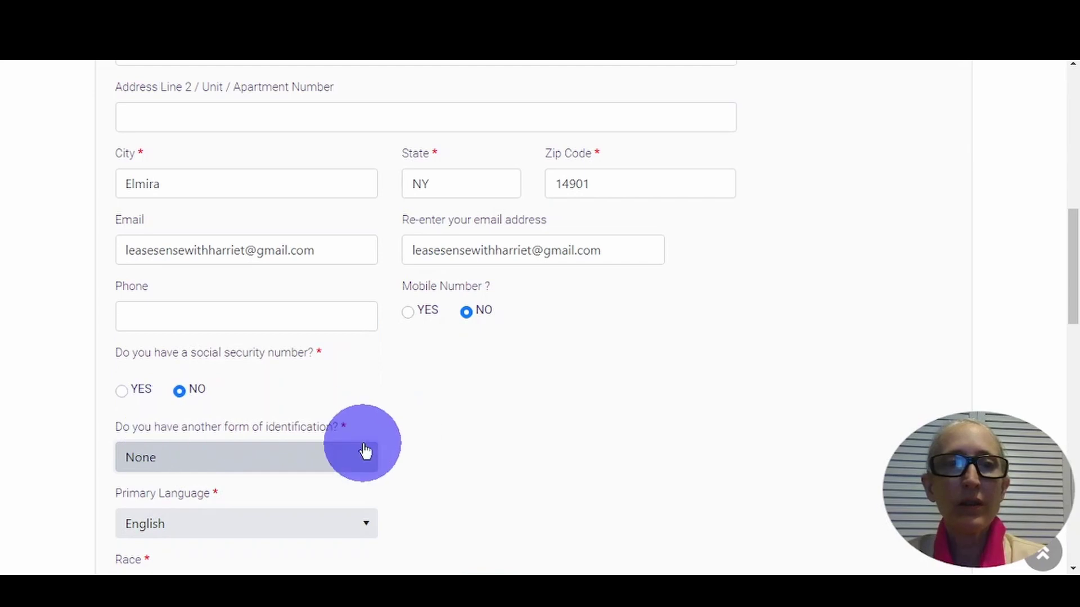
pyautogui.scroll(-4, 364, 450)
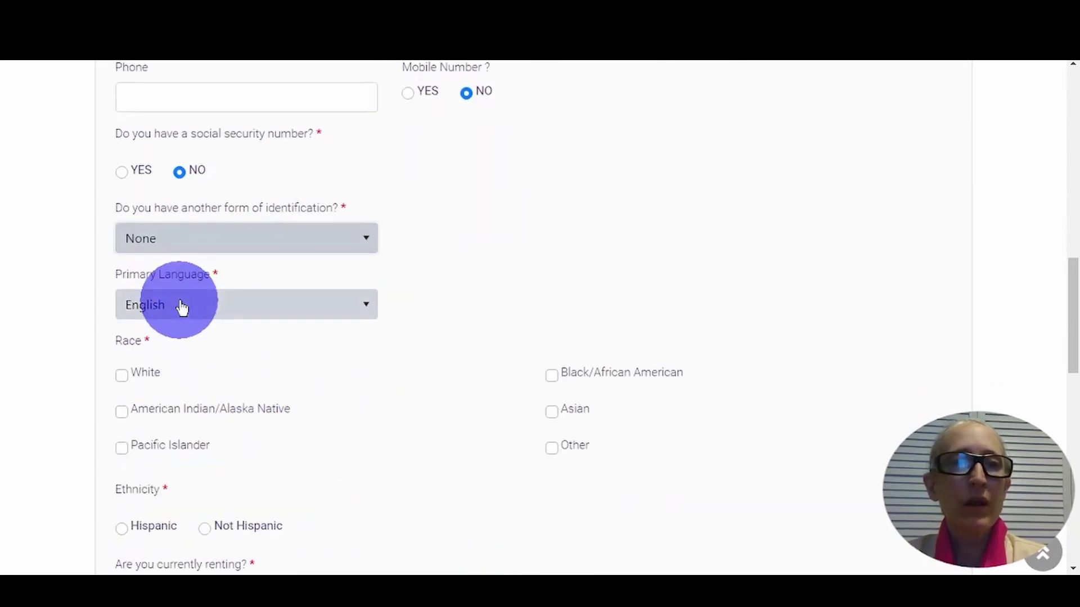
pyautogui.click(140, 384)
pyautogui.scroll(-3, 330, 394)
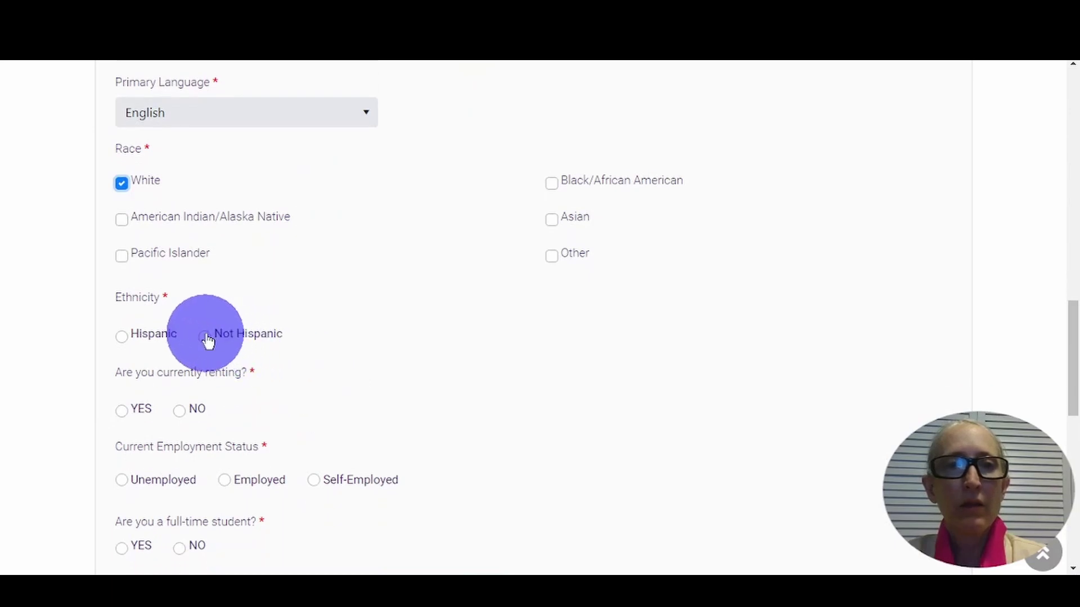
pyautogui.click(205, 337)
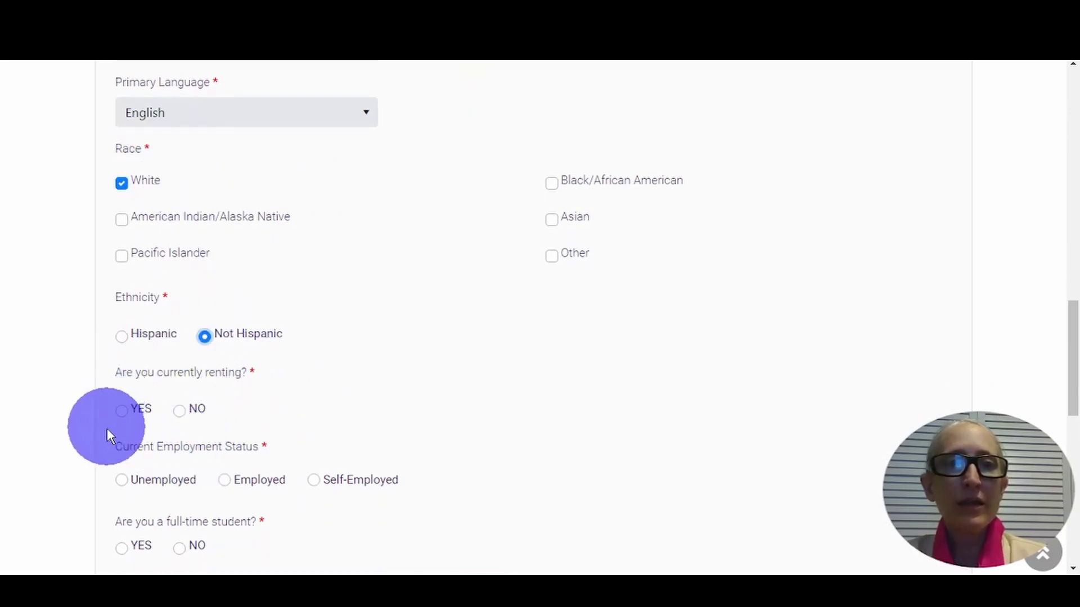
# - Answer Yes to renting with a Month to Month lease, Self-Employed, and not a full-time student
pyautogui.click(121, 411)
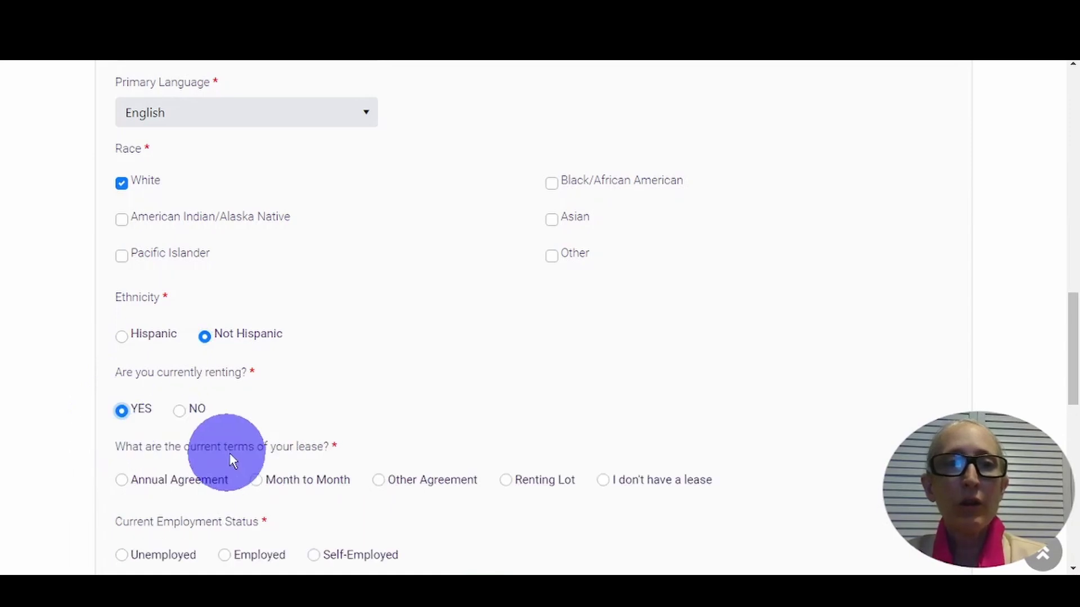
pyautogui.scroll(-3, 241, 423)
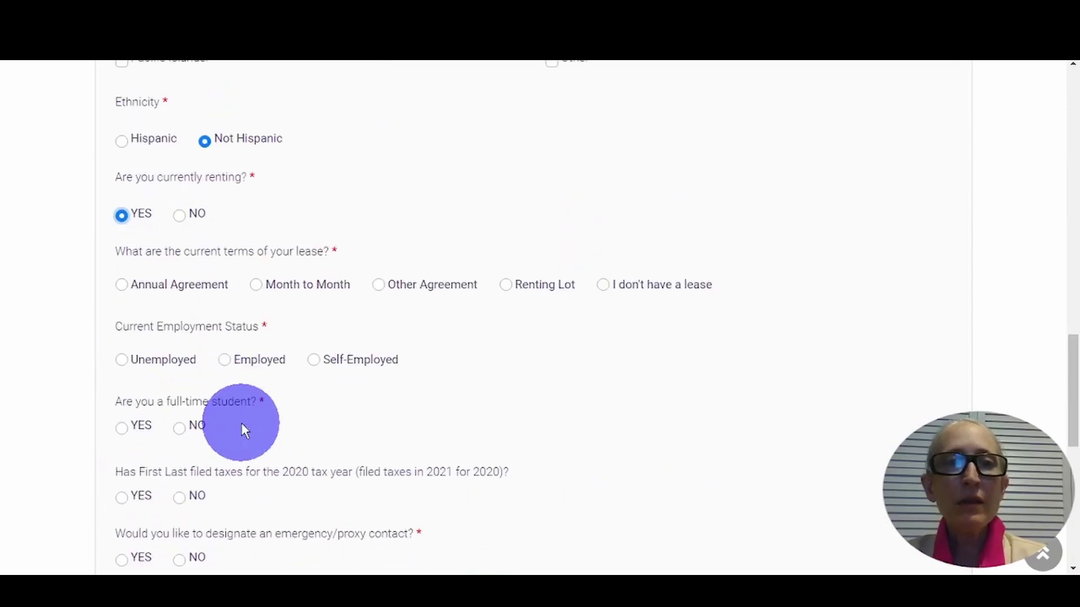
pyautogui.click(254, 285)
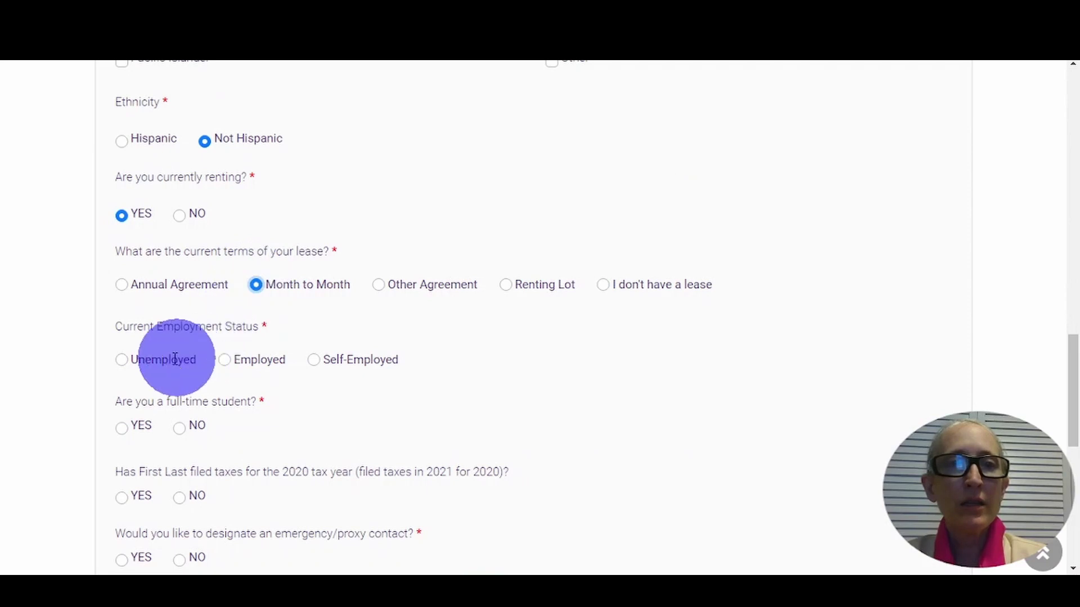
pyautogui.click(314, 361)
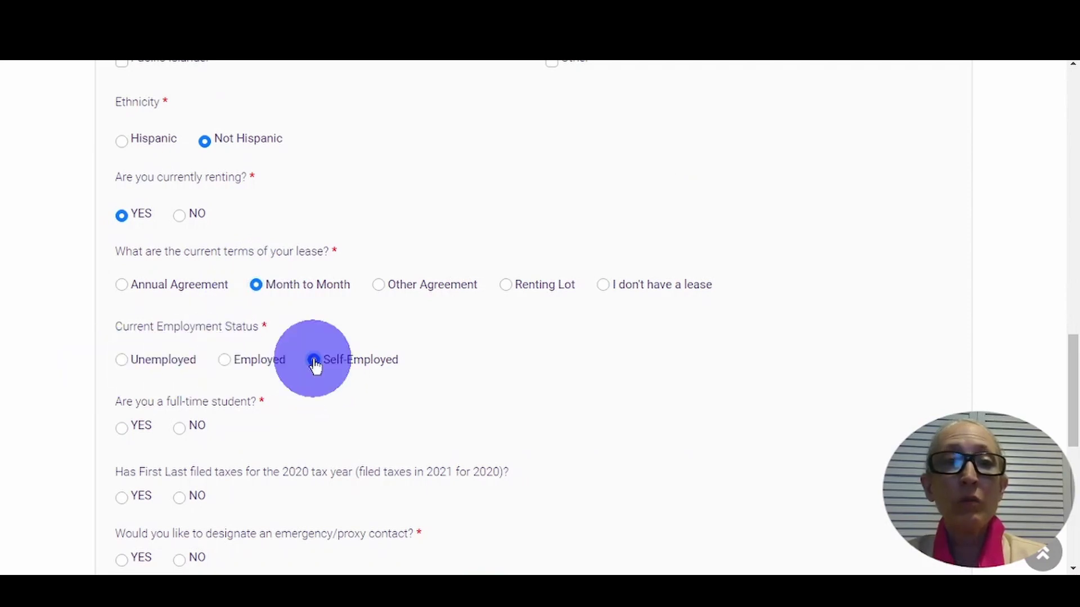
pyautogui.click(179, 429)
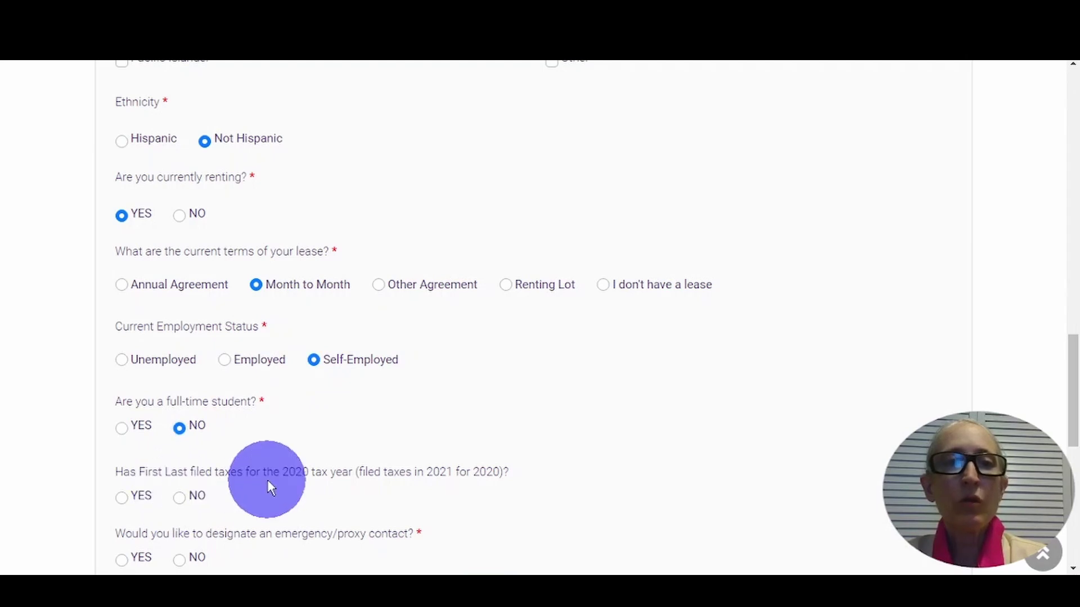
# - Answer No to having filed 2020 taxes and save the applicant information
pyautogui.click(178, 499)
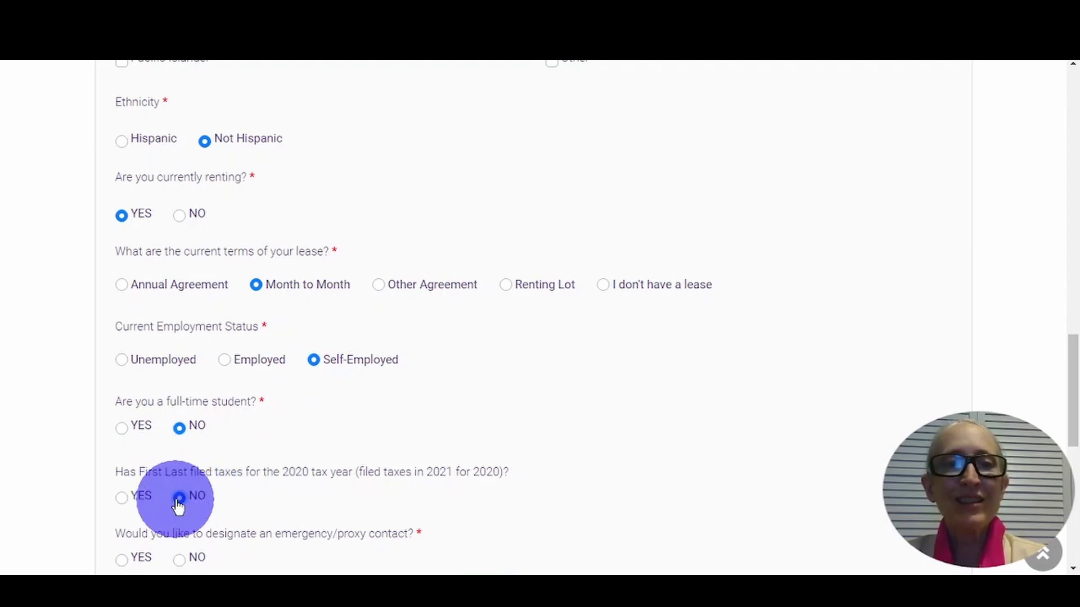
pyautogui.scroll(-4, 287, 461)
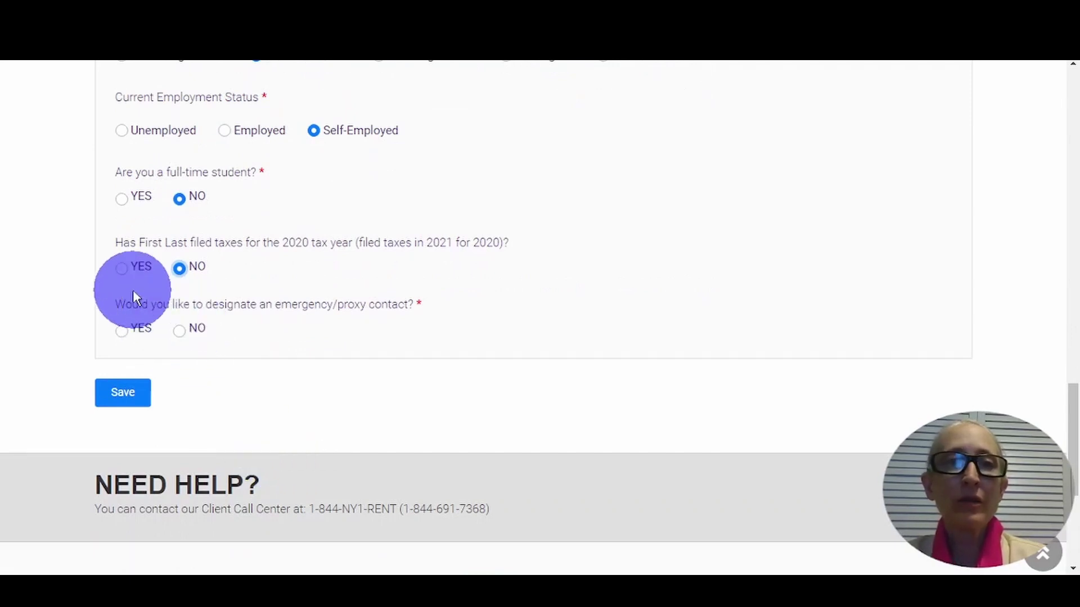
pyautogui.click(123, 269)
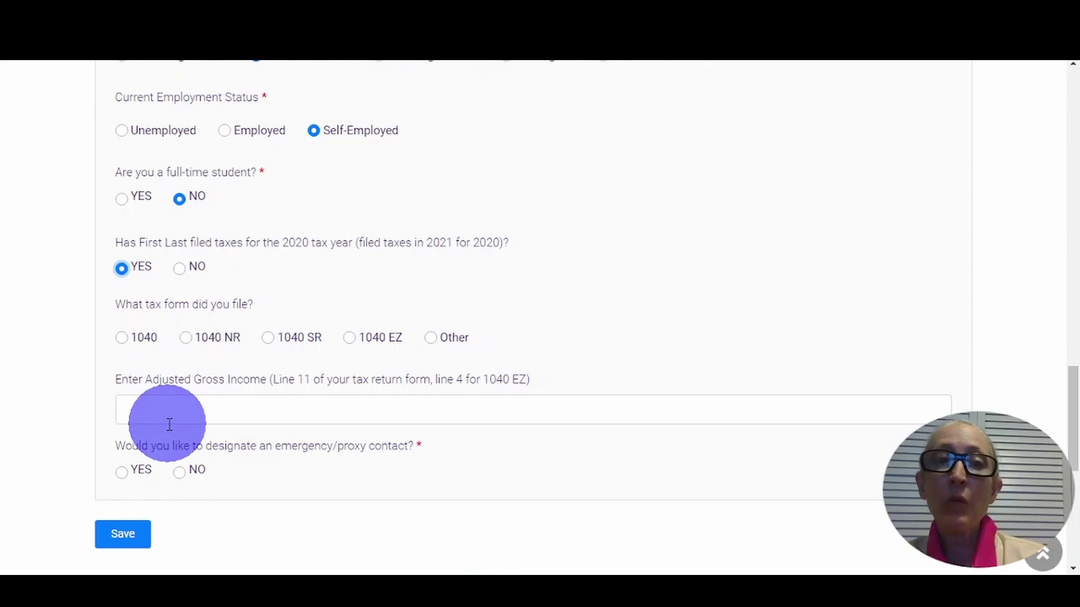
pyautogui.click(177, 270)
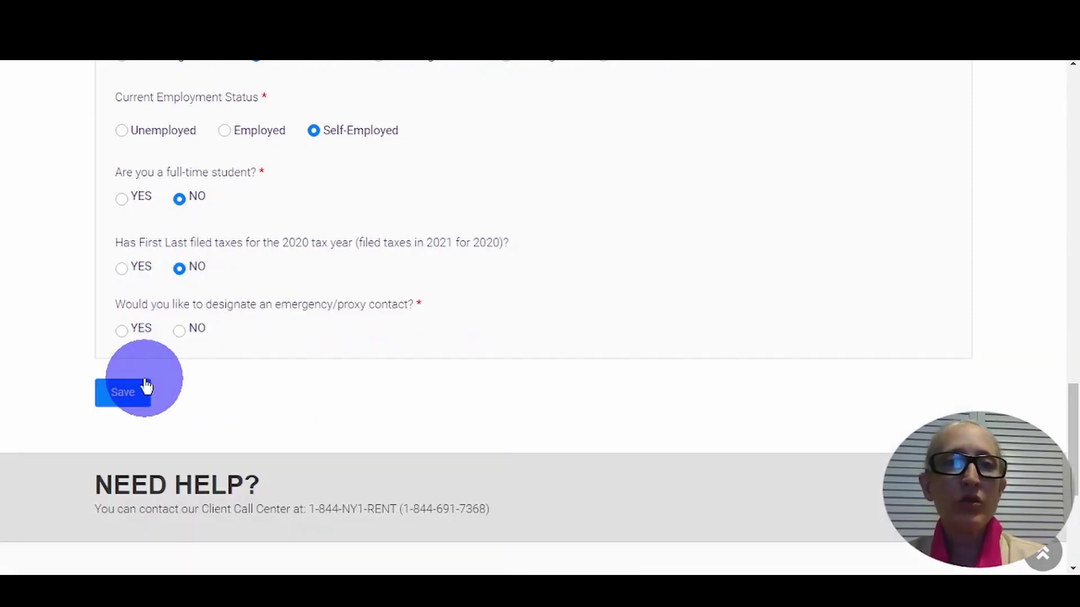
pyautogui.click(133, 398)
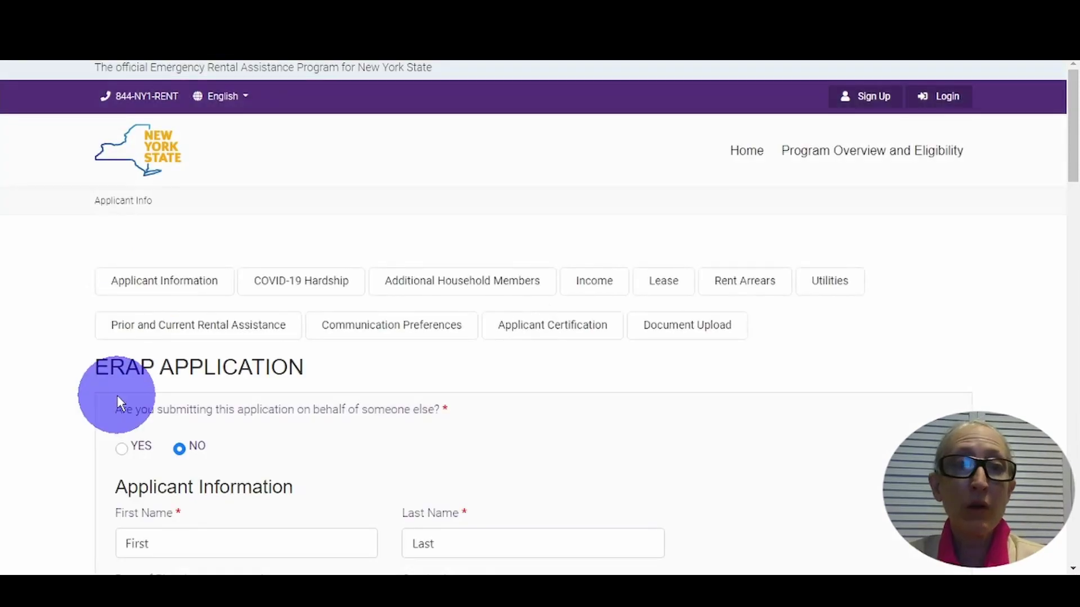
# - Answer No to the emergency/proxy contact question and save, reaching the COVID-19 Hardship section
pyautogui.scroll(-5, 91, 410)
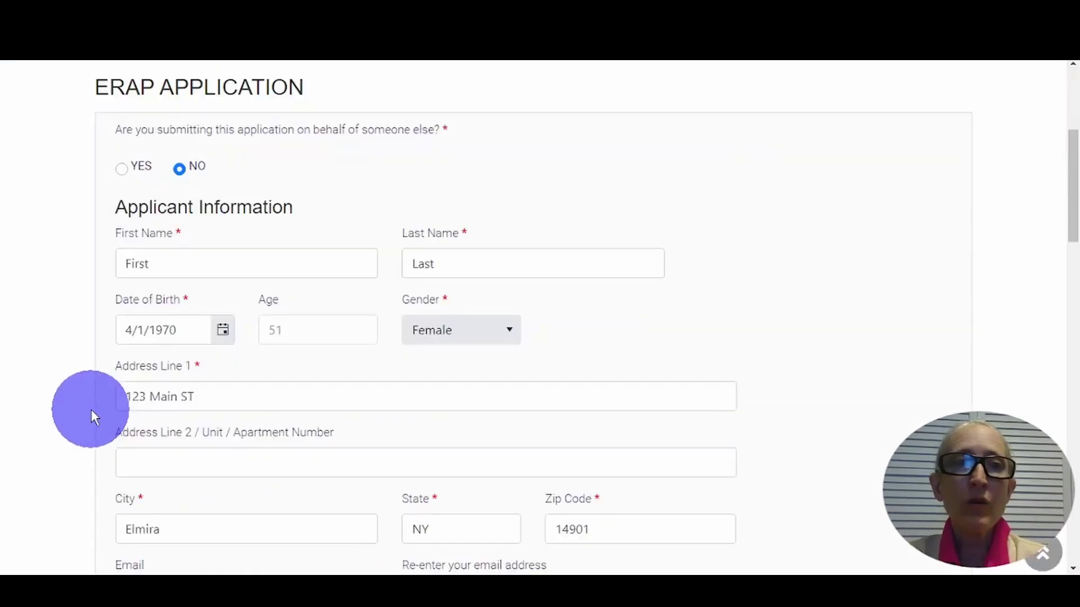
pyautogui.scroll(-10, 91, 409)
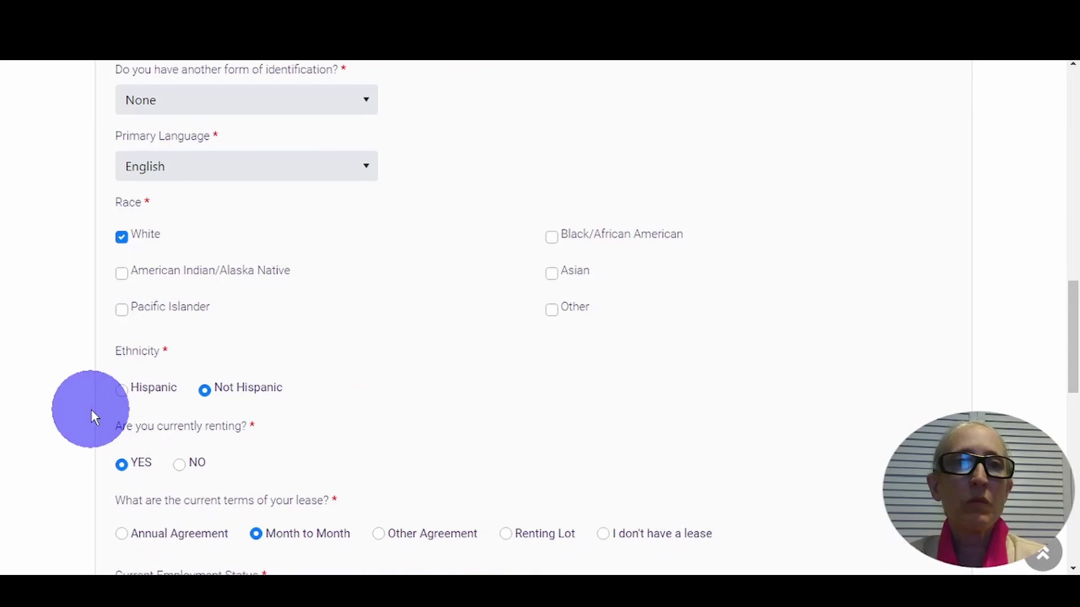
pyautogui.scroll(-5, 91, 409)
pyautogui.scroll(-7, 91, 409)
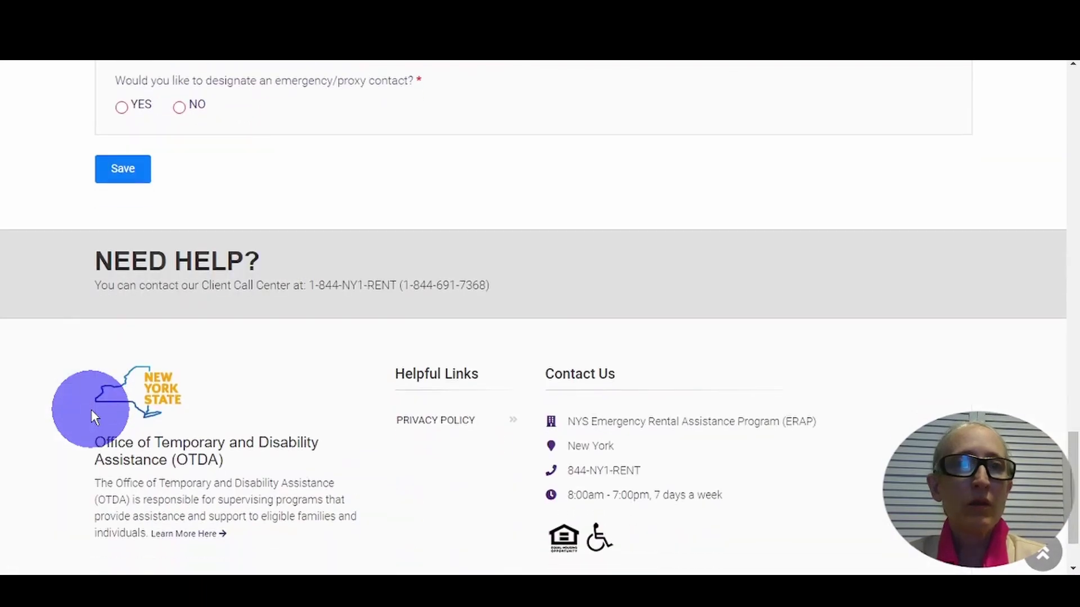
pyautogui.scroll(3, 91, 409)
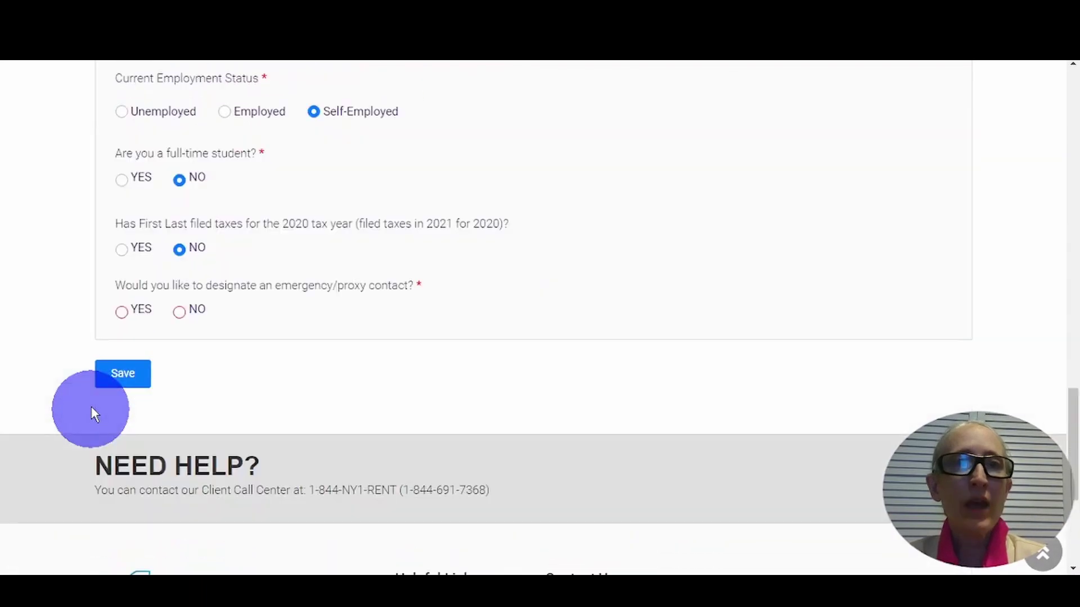
pyautogui.click(179, 313)
pyautogui.click(122, 376)
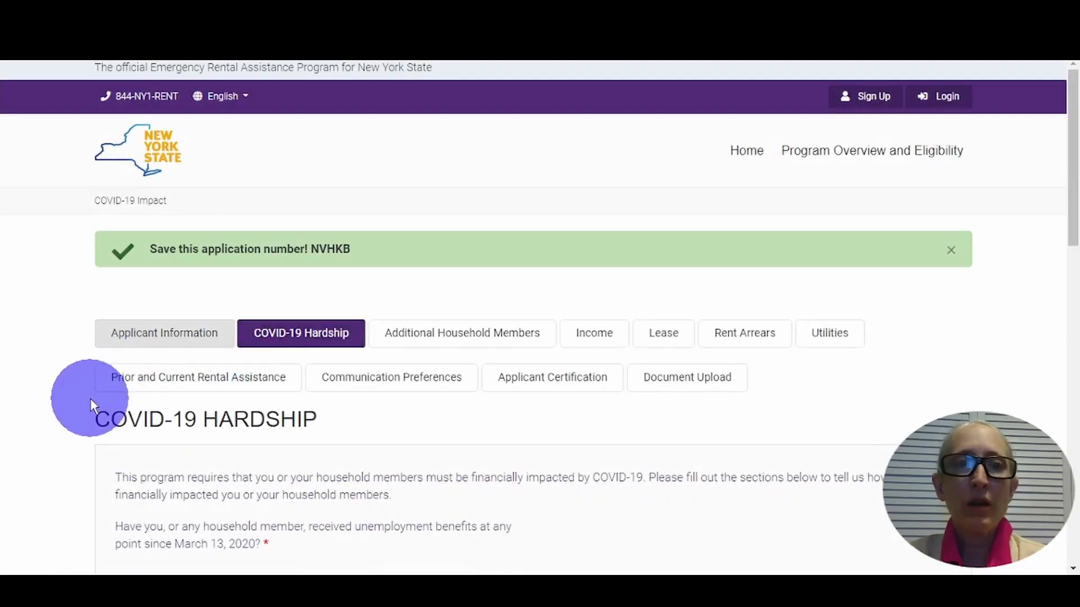
# - Answer No to unemployment benefits and check increased costs for essential items and PPE
pyautogui.scroll(-5, 90, 398)
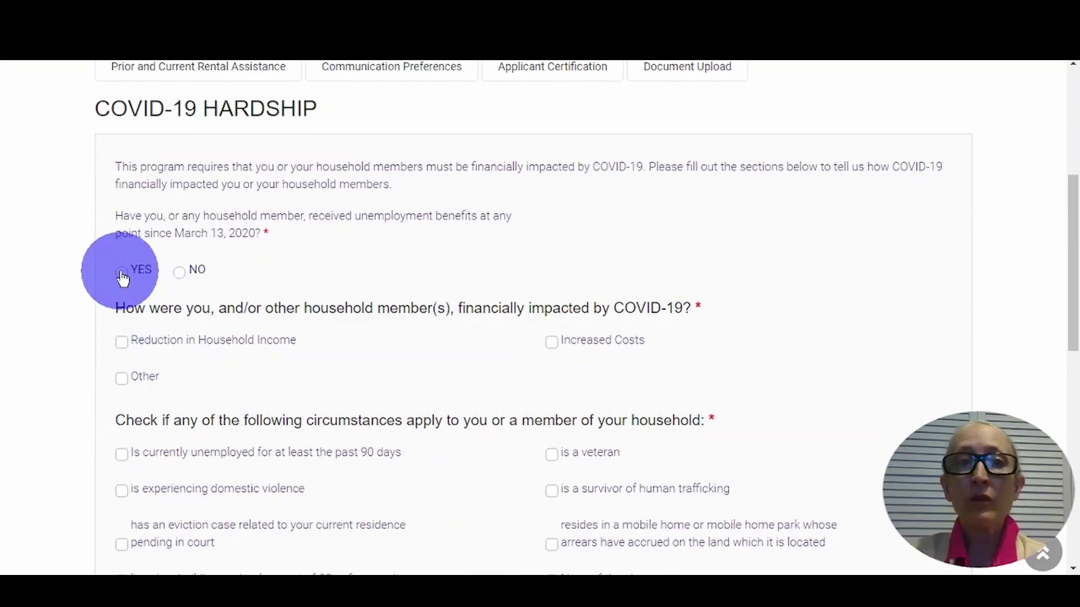
pyautogui.click(180, 274)
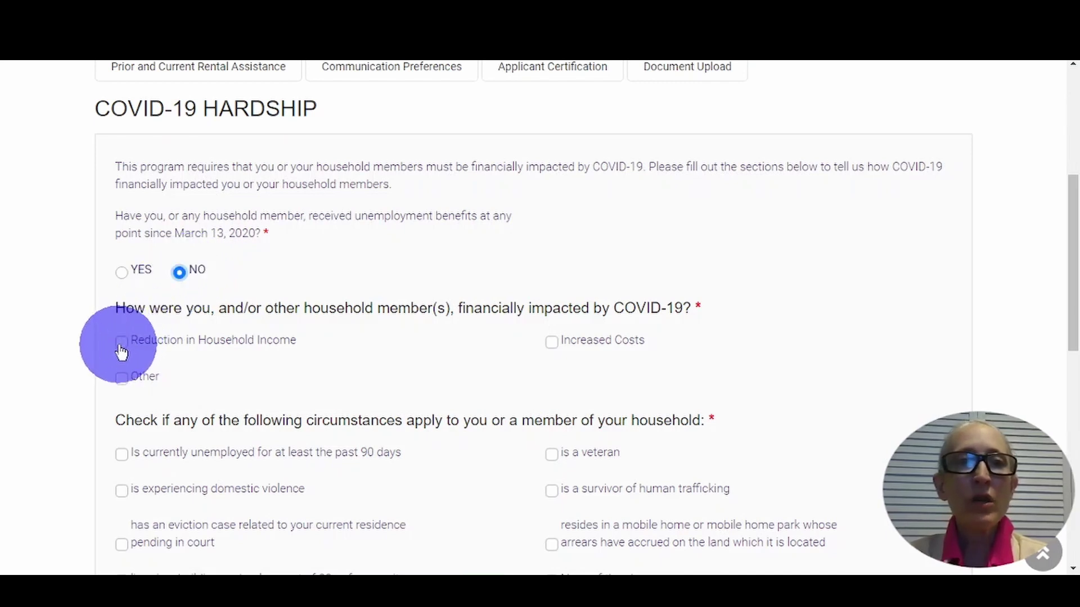
pyautogui.click(552, 346)
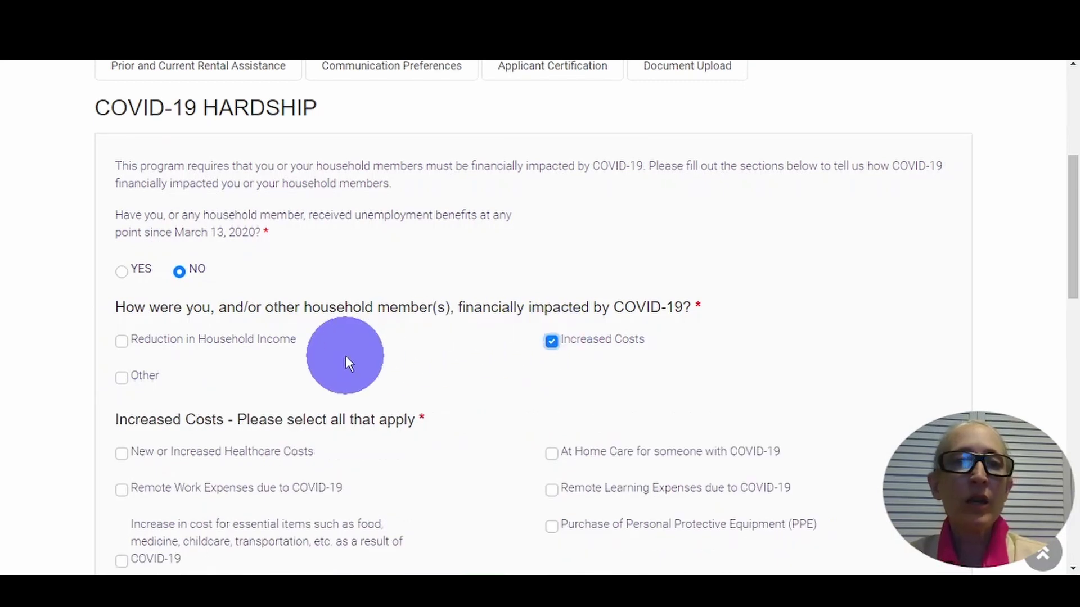
pyautogui.scroll(-5, 345, 356)
pyautogui.click(122, 242)
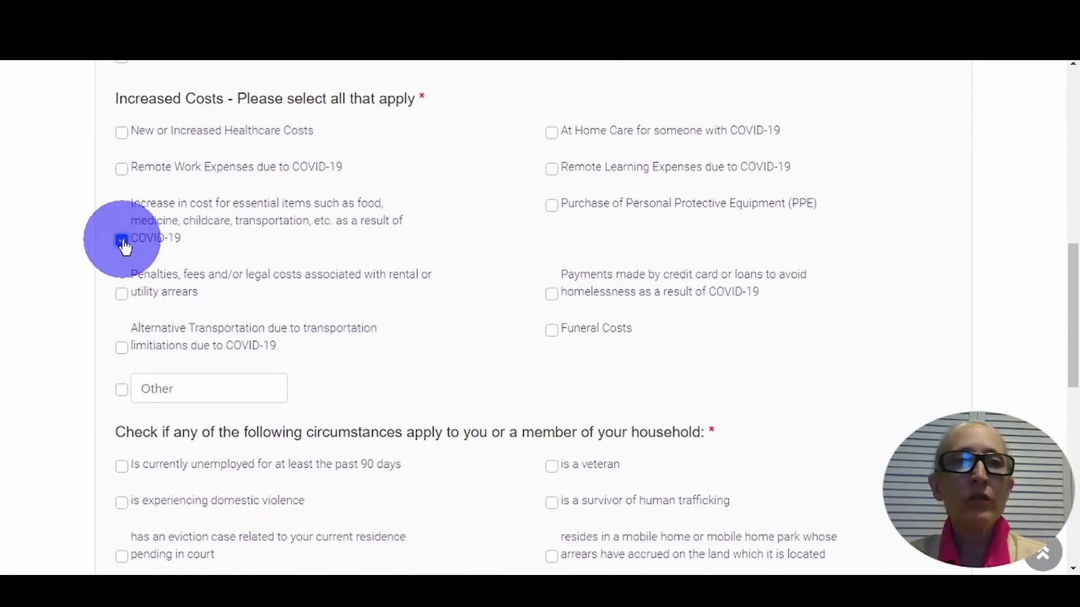
pyautogui.click(552, 207)
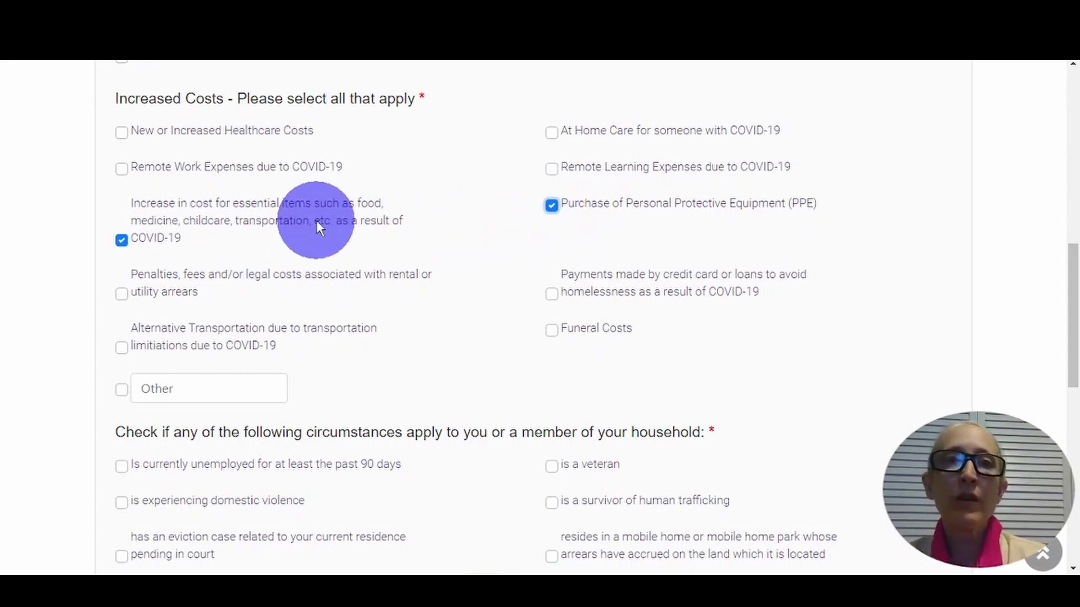
# - Check the 20-or-fewer-units building circumstance and save the hardship section
pyautogui.scroll(-5, 301, 244)
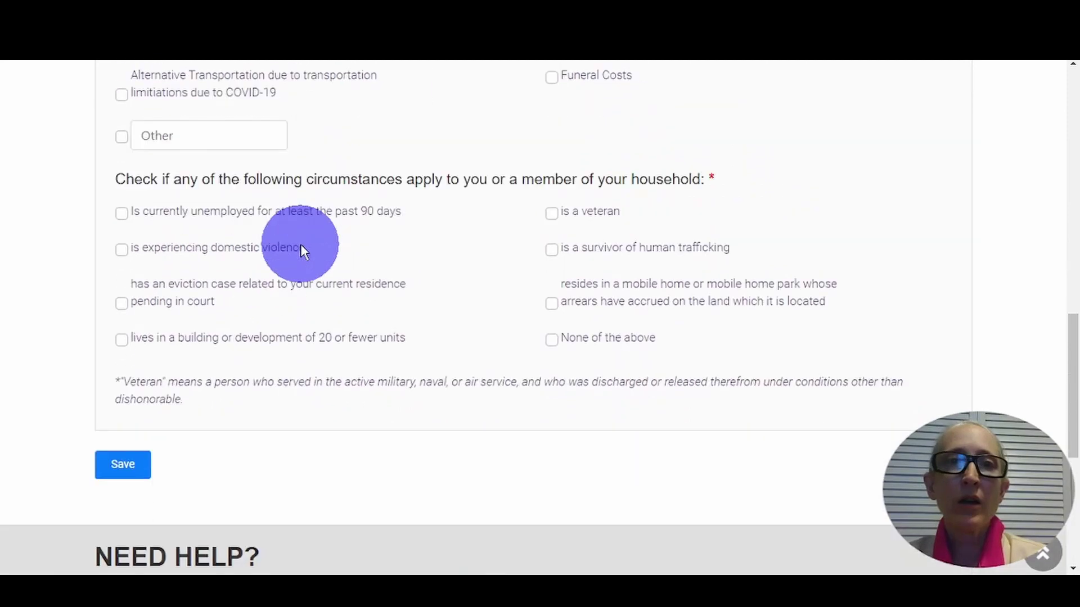
pyautogui.scroll(-3, 300, 248)
pyautogui.scroll(2, 301, 248)
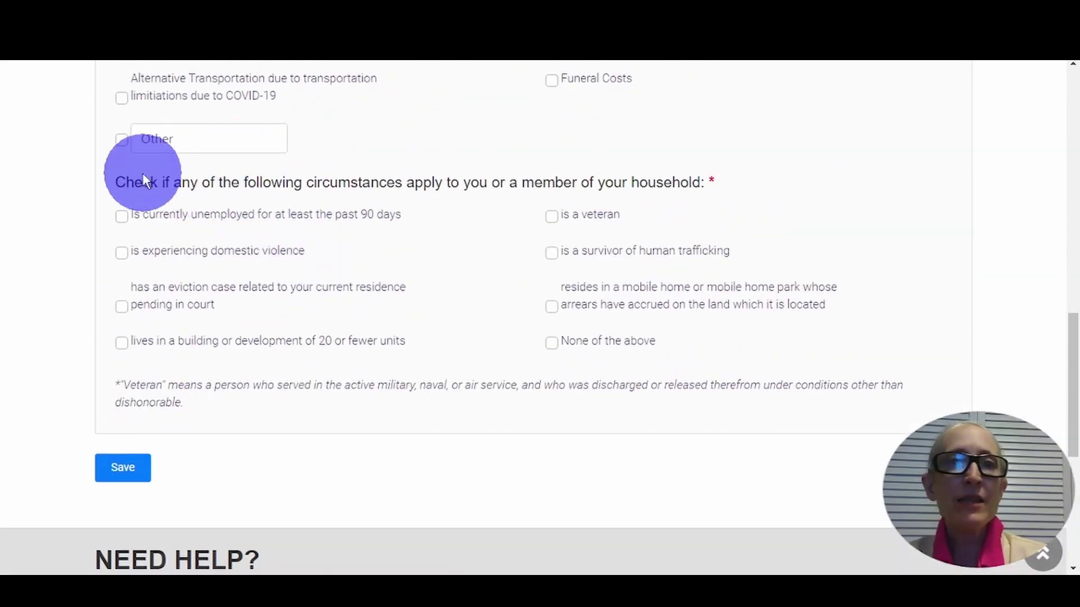
pyautogui.click(121, 346)
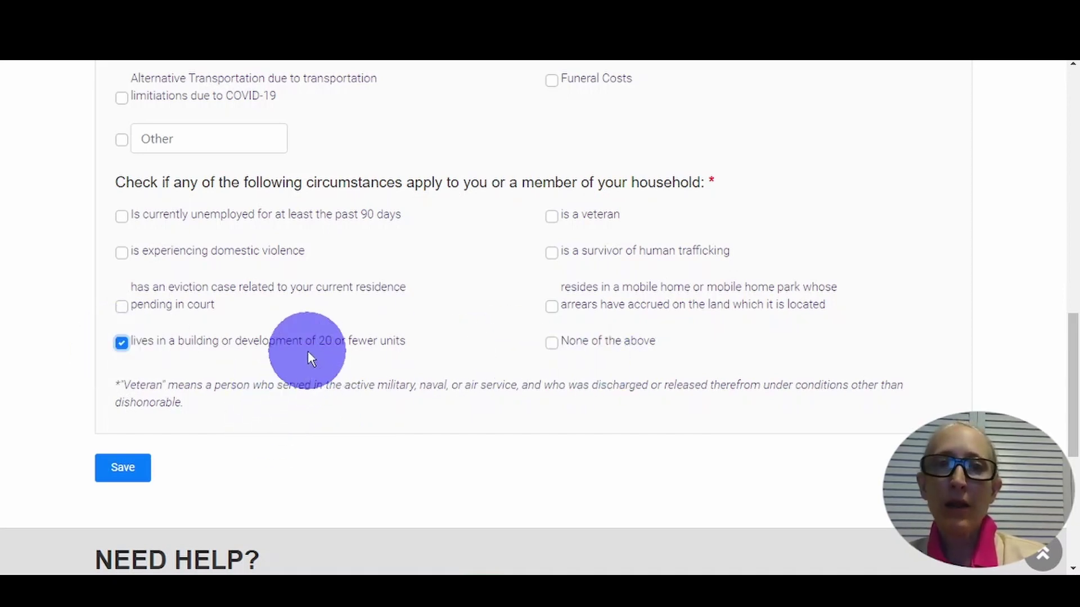
pyautogui.click(123, 477)
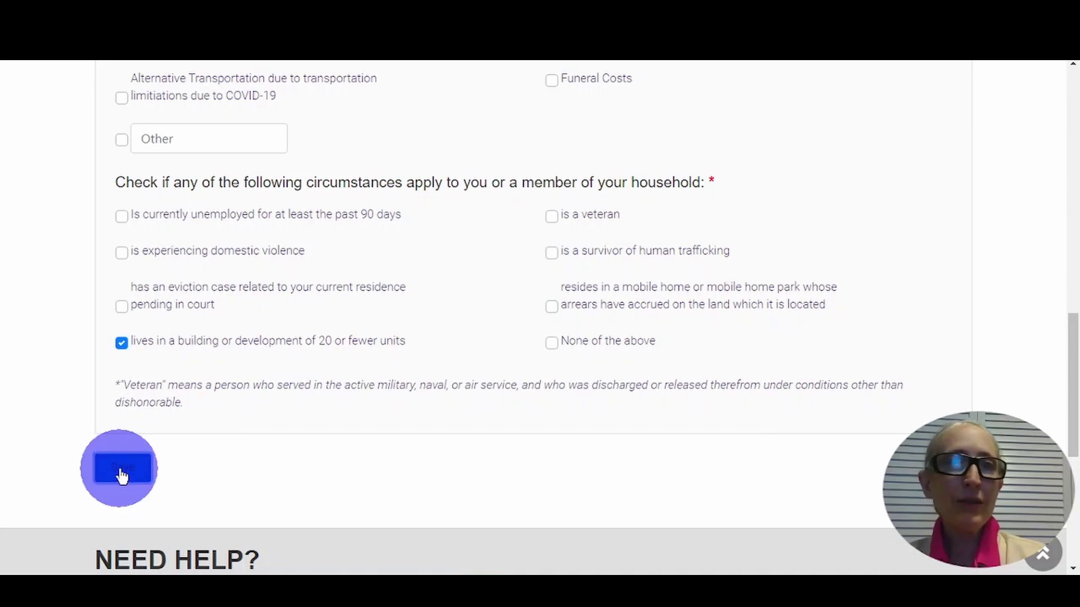
pyautogui.click(120, 470)
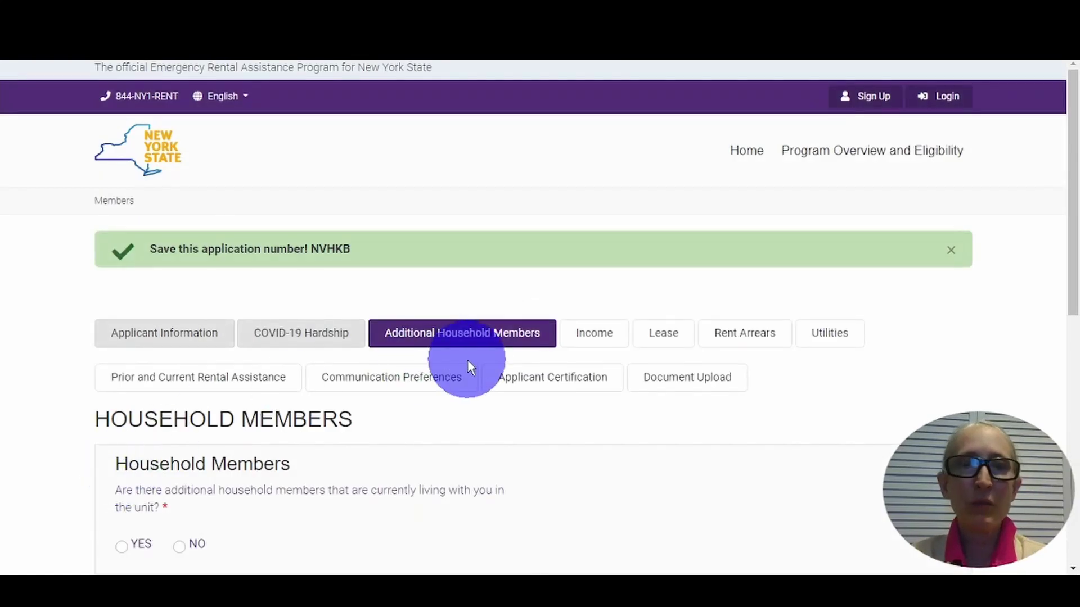
# - Answer No to additional household members and save to reach the Income section
pyautogui.scroll(-4, 387, 448)
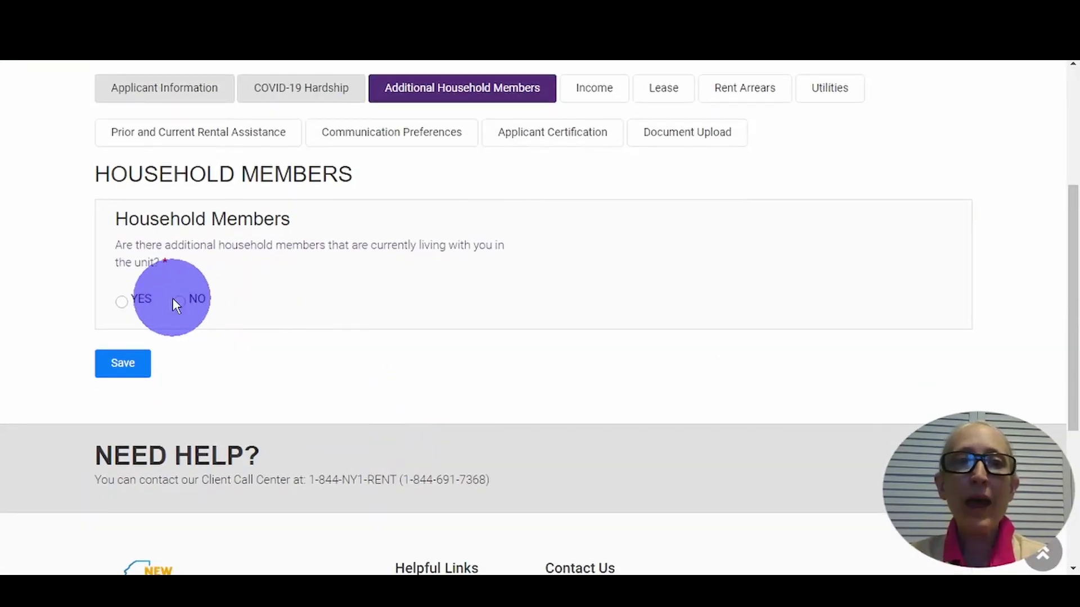
pyautogui.click(180, 302)
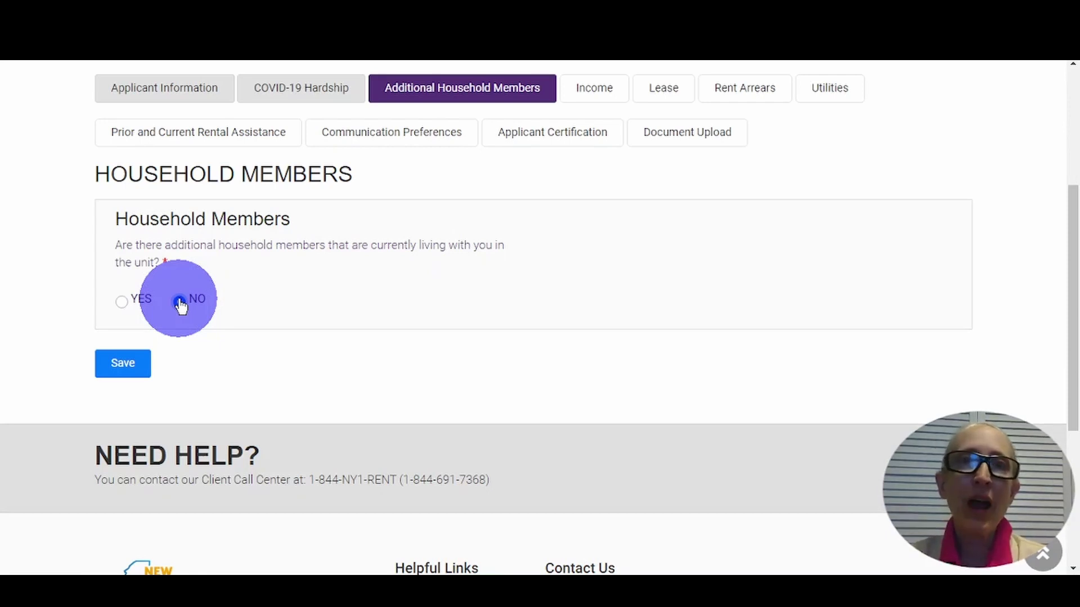
pyautogui.click(133, 363)
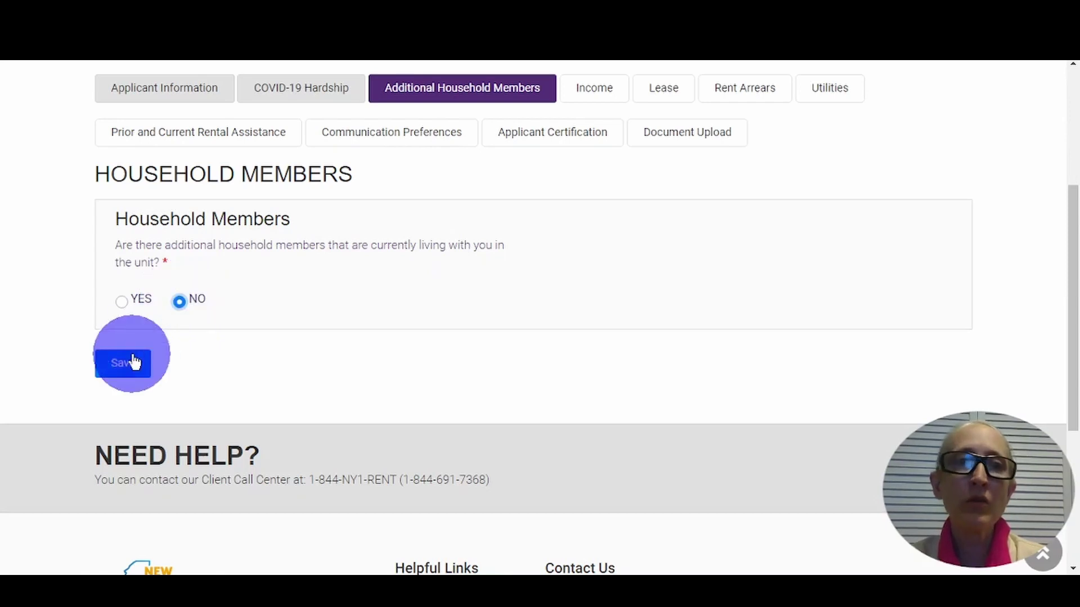
pyautogui.click(133, 366)
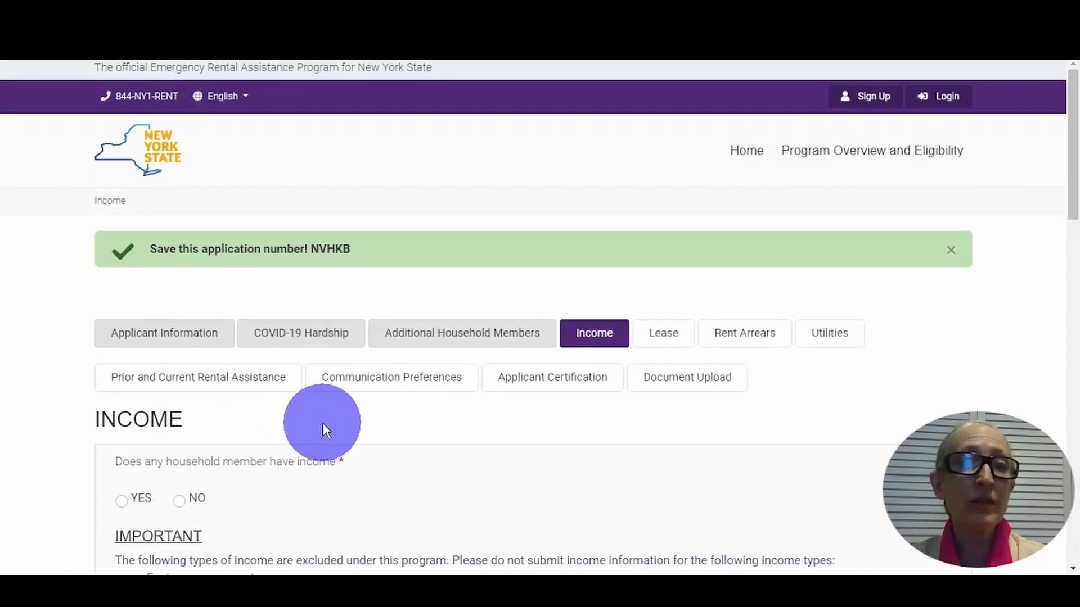
# - Answer No to household income and to the no-income certification
pyautogui.scroll(-5, 324, 425)
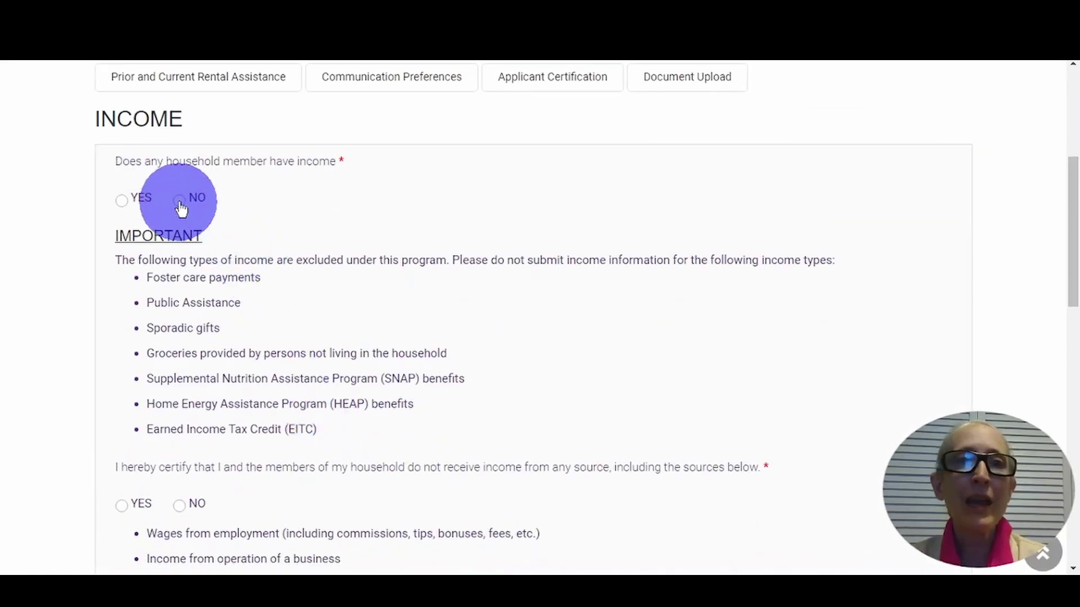
pyautogui.click(179, 201)
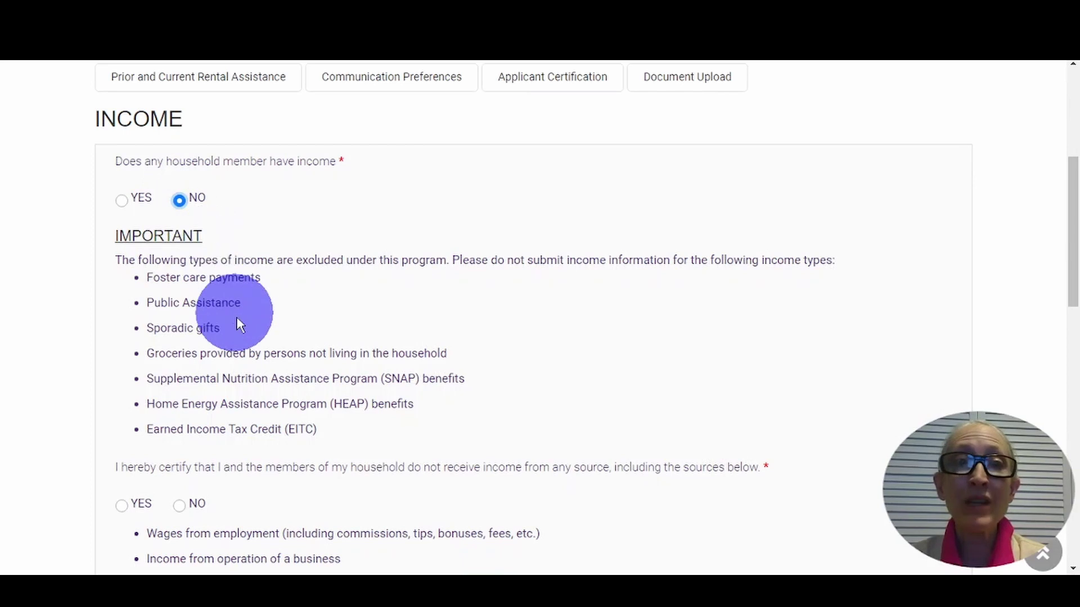
pyautogui.scroll(-3, 248, 357)
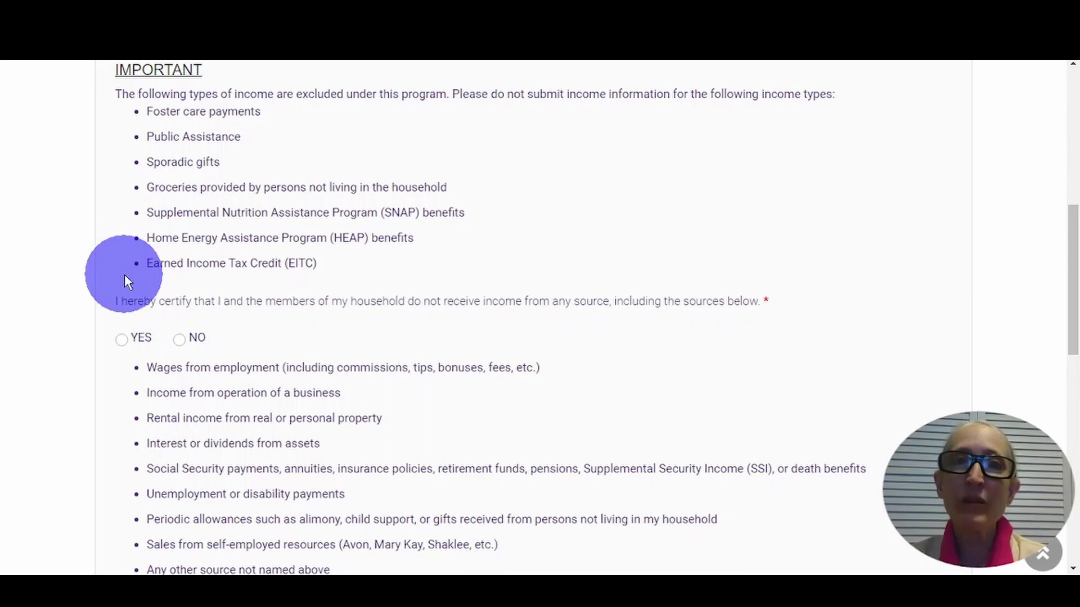
pyautogui.click(180, 341)
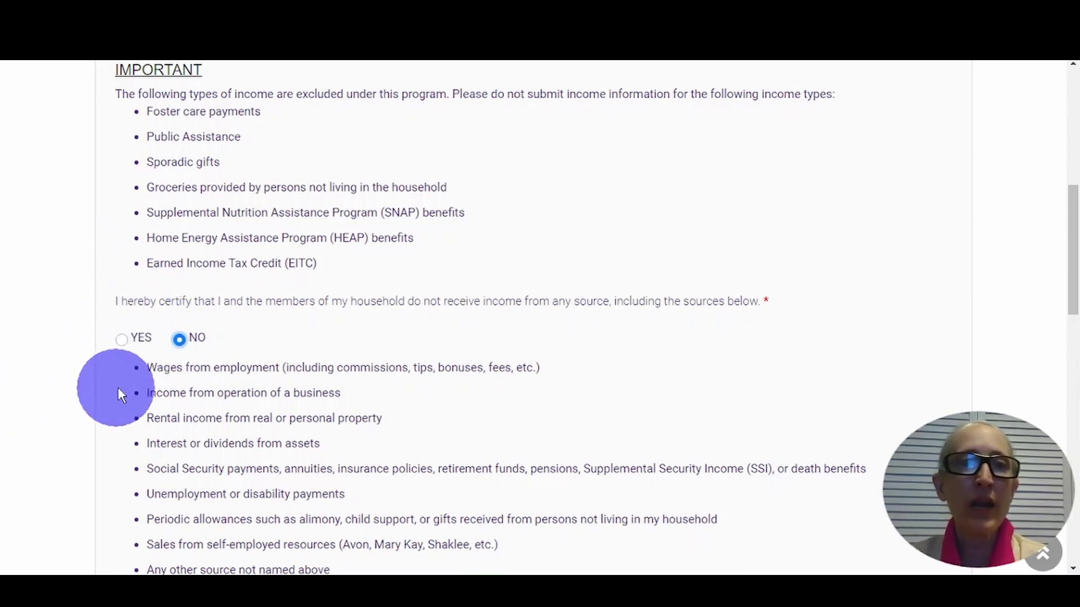
pyautogui.scroll(-8, 120, 393)
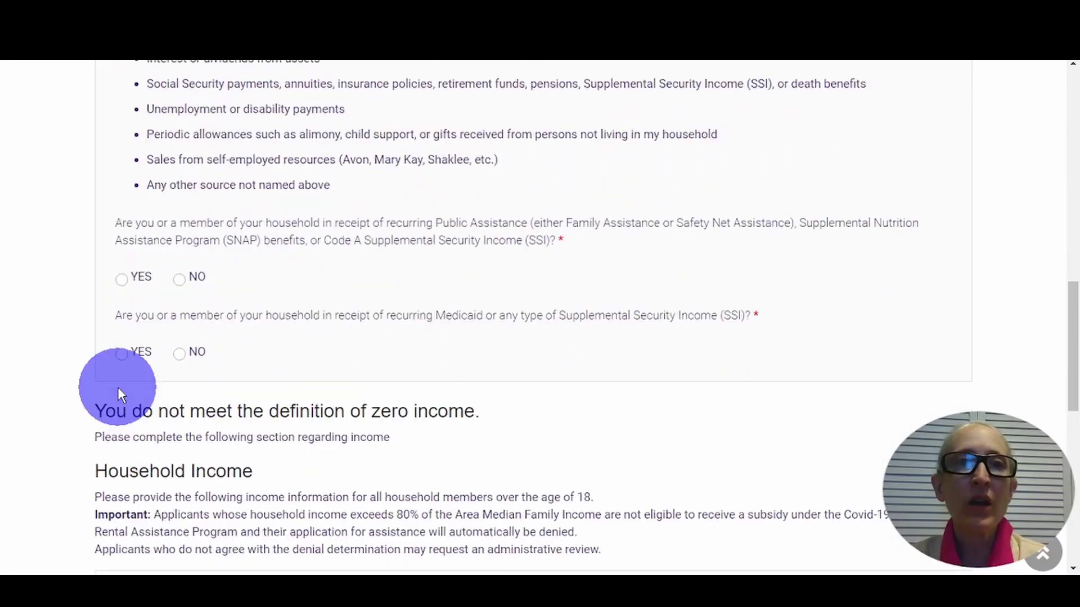
pyautogui.scroll(8, 117, 387)
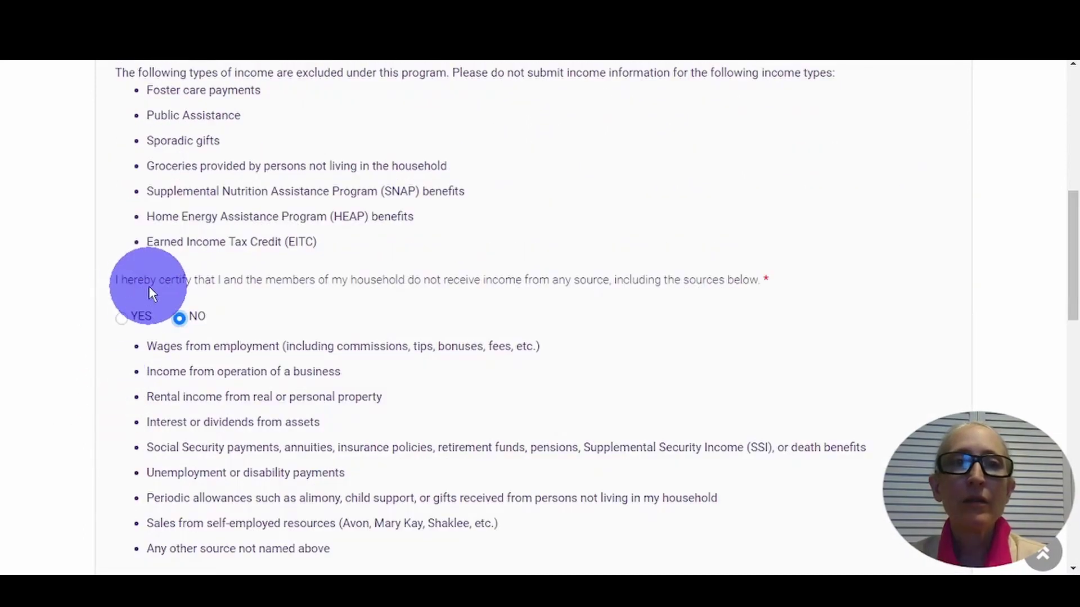
pyautogui.scroll(-7, 99, 393)
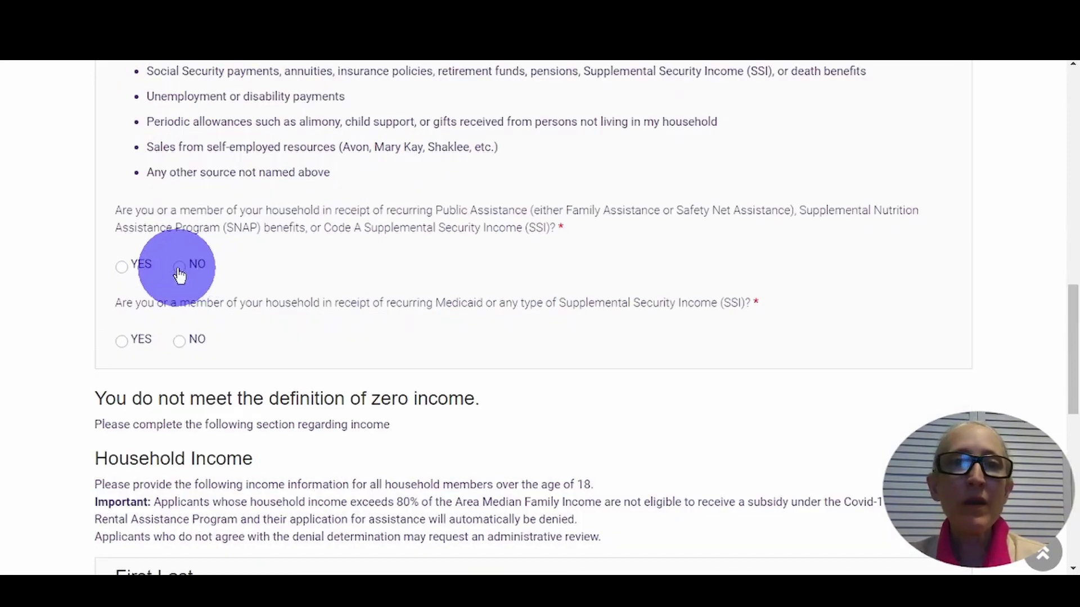
# - Answer No to public assistance/SNAP and Medicaid/SSI, then change household income to Yes
pyautogui.click(180, 274)
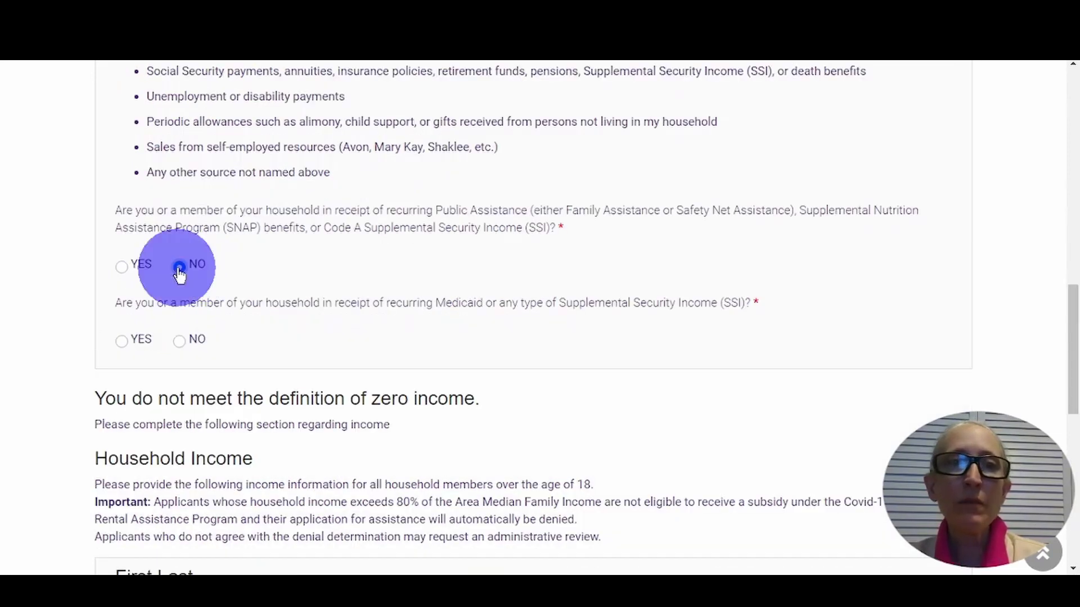
pyautogui.click(179, 343)
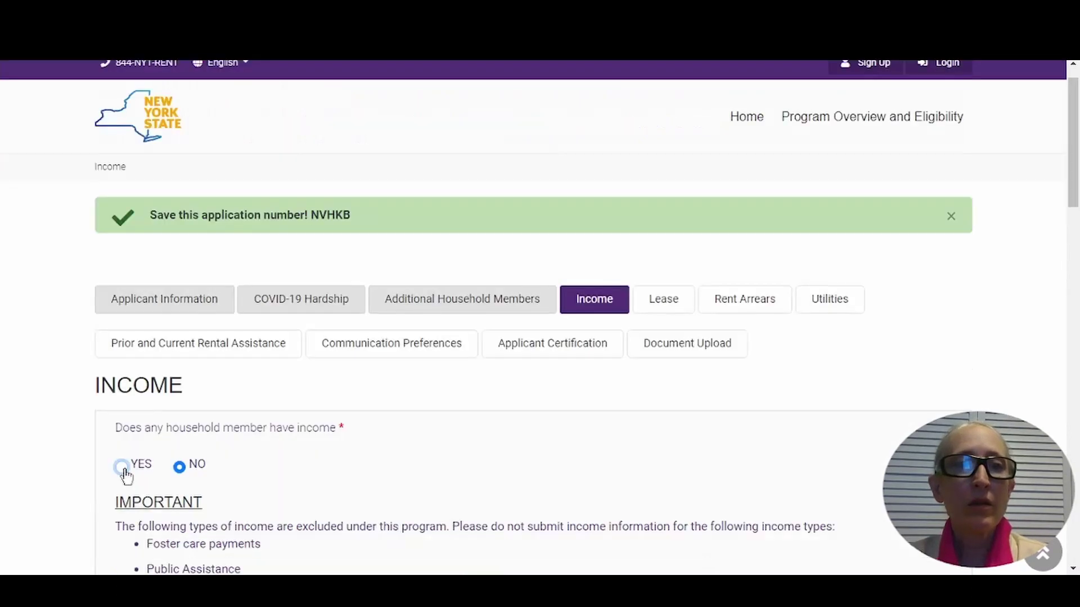
pyautogui.click(121, 464)
pyautogui.scroll(-1, 268, 442)
pyautogui.scroll(-10, 269, 442)
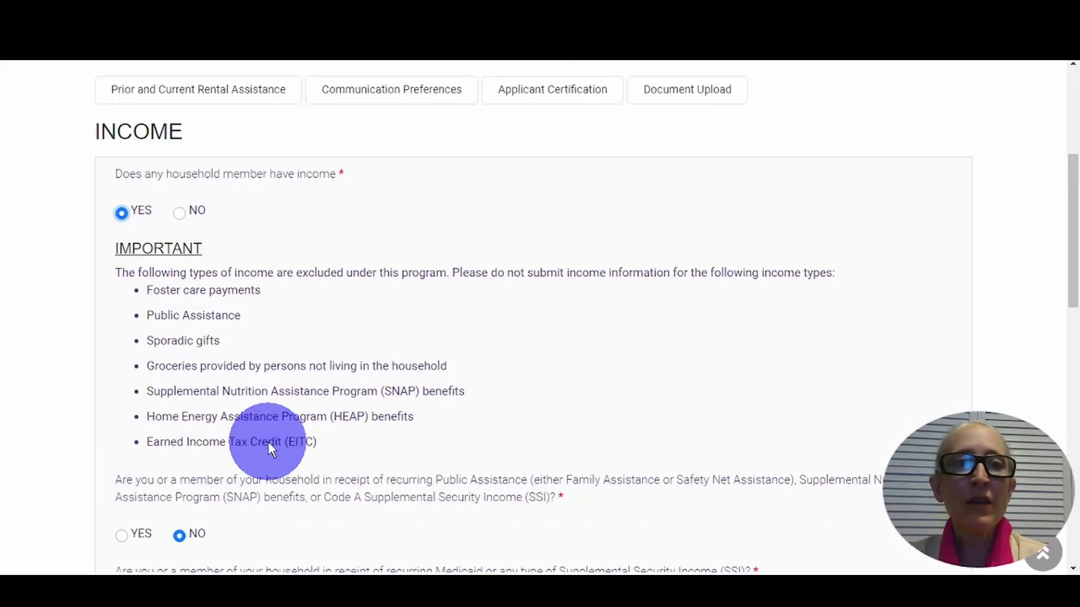
pyautogui.scroll(-1, 269, 442)
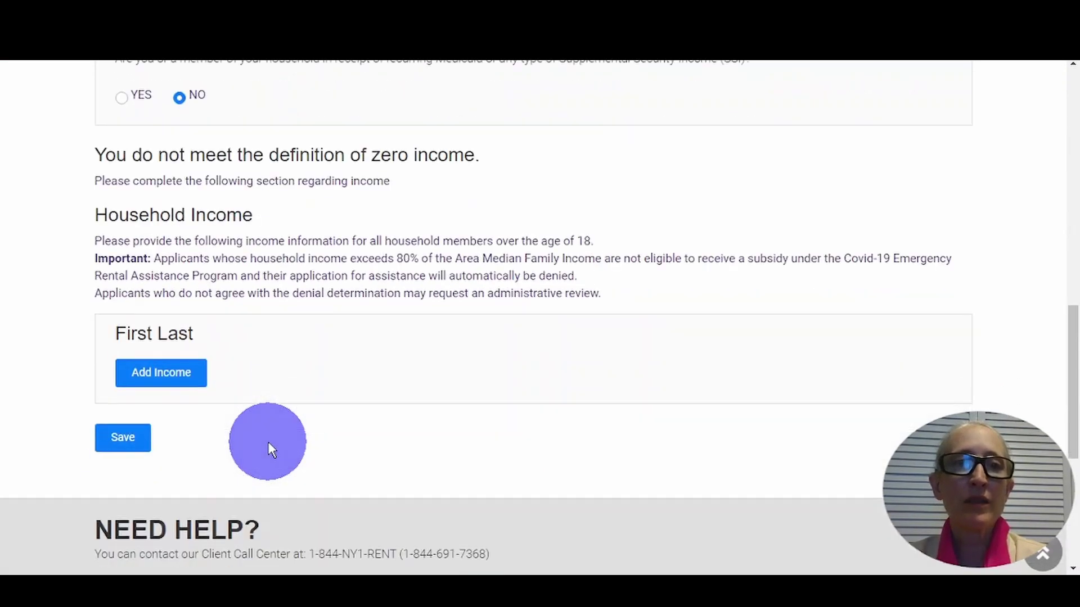
# - Add a Self-Employment income entry of 1500 paid every other week and save it
pyautogui.click(160, 380)
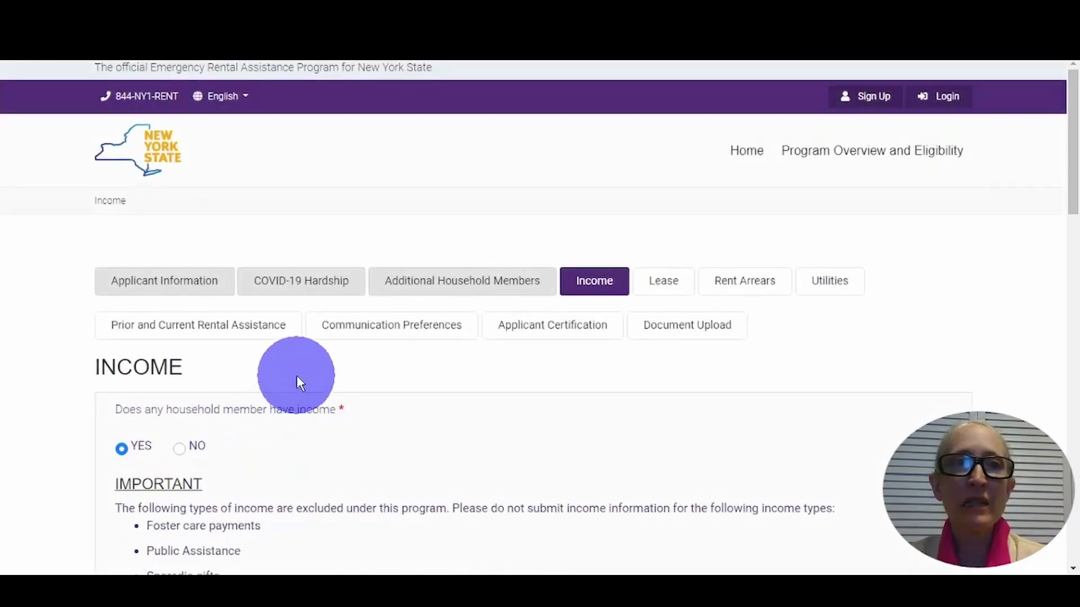
pyautogui.scroll(-9, 296, 376)
pyautogui.scroll(-4, 296, 375)
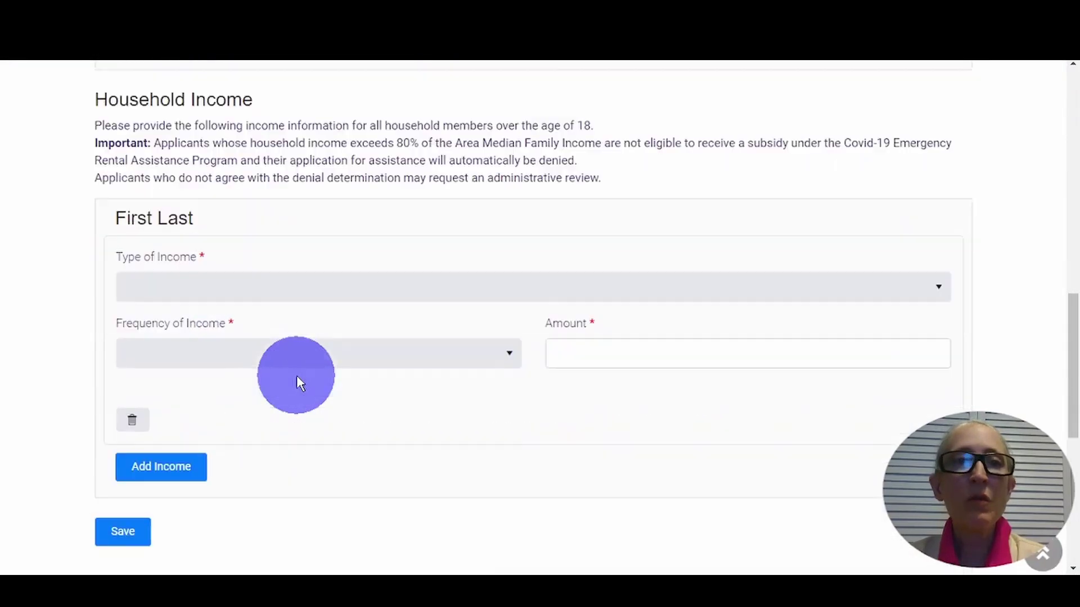
pyautogui.click(199, 250)
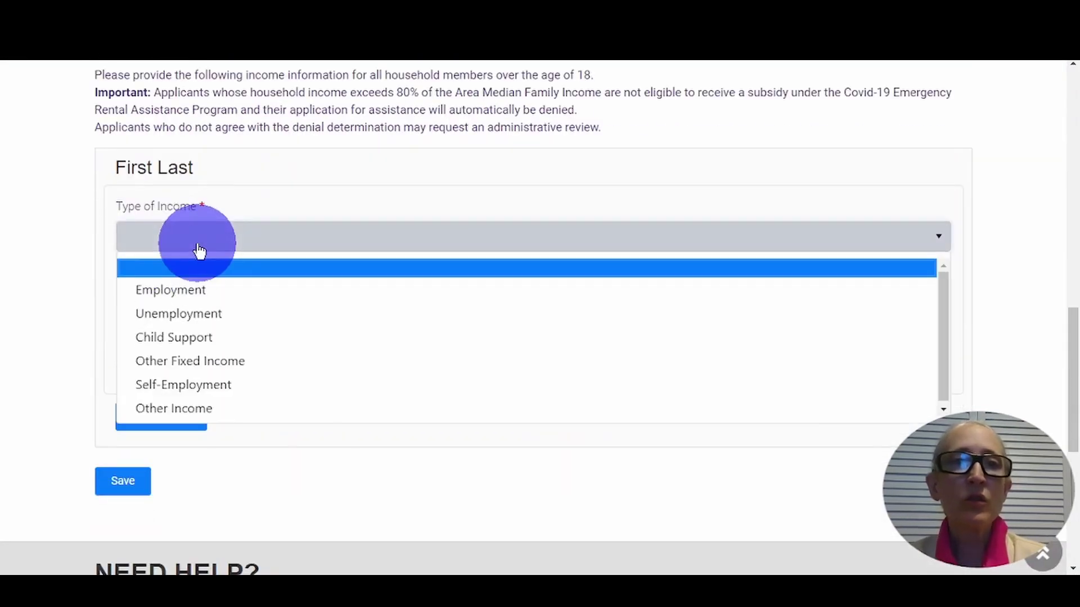
pyautogui.click(171, 384)
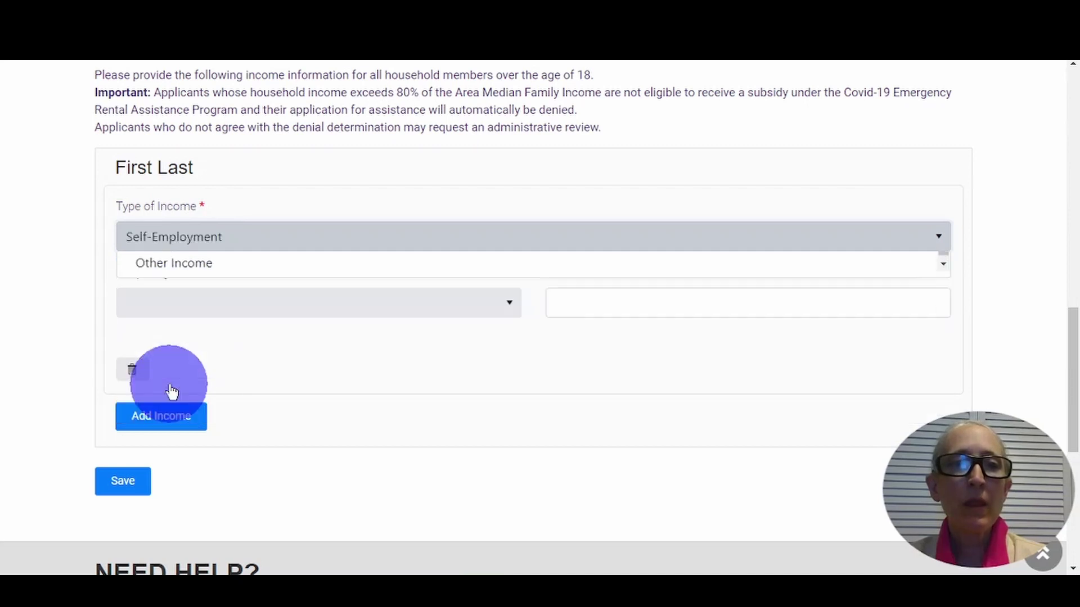
pyautogui.click(176, 315)
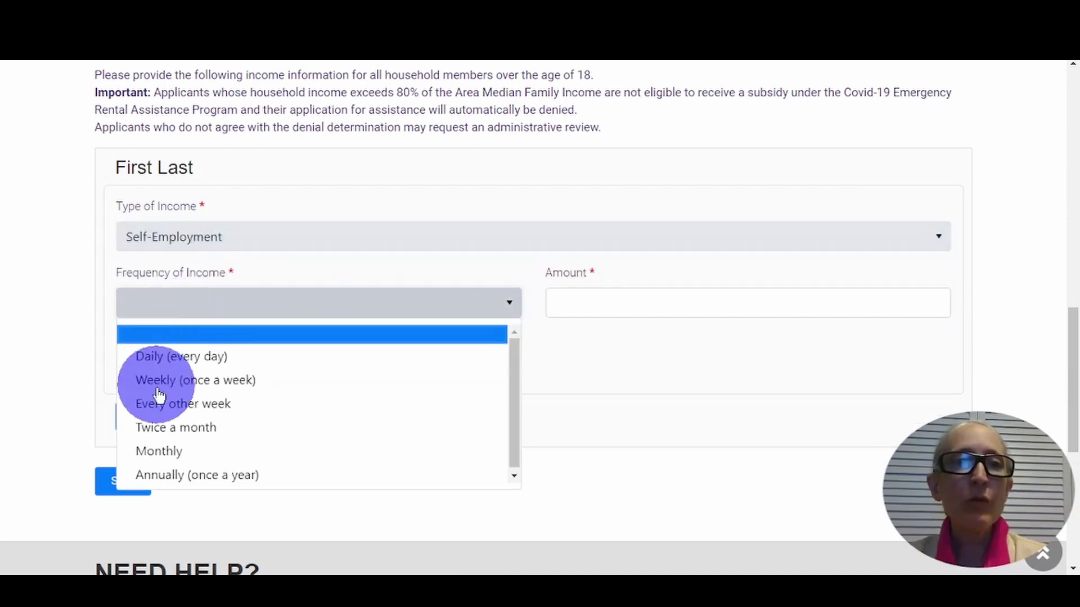
pyautogui.click(160, 412)
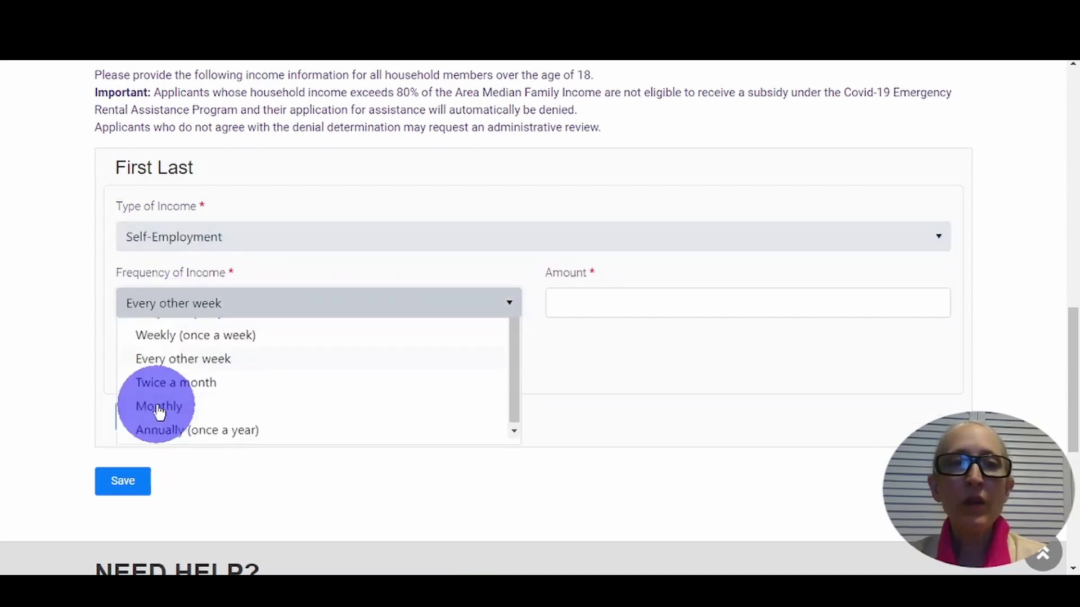
pyautogui.click(595, 309)
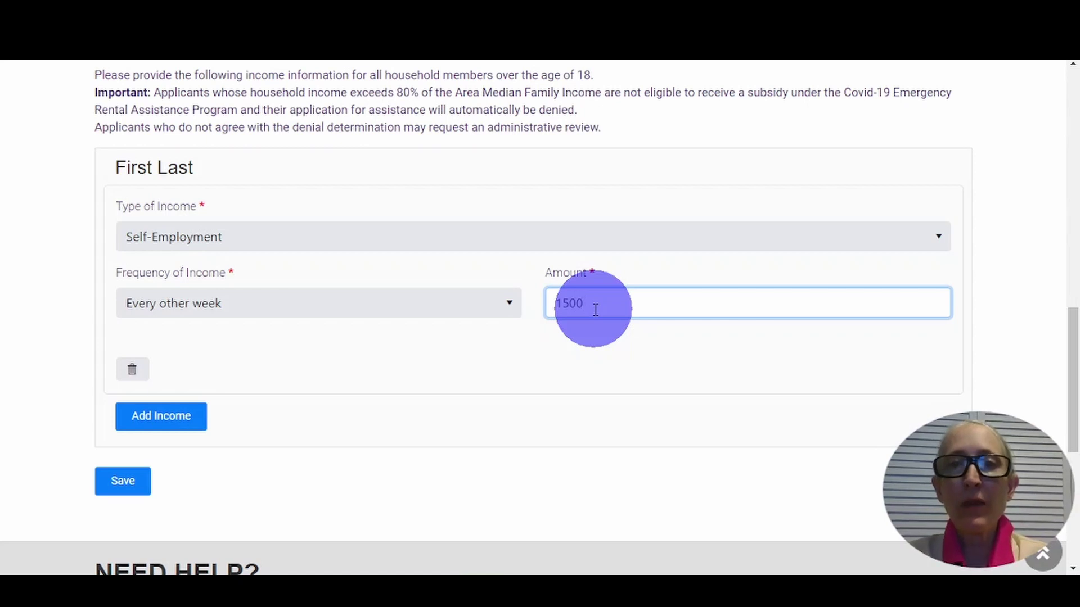
pyautogui.click(152, 422)
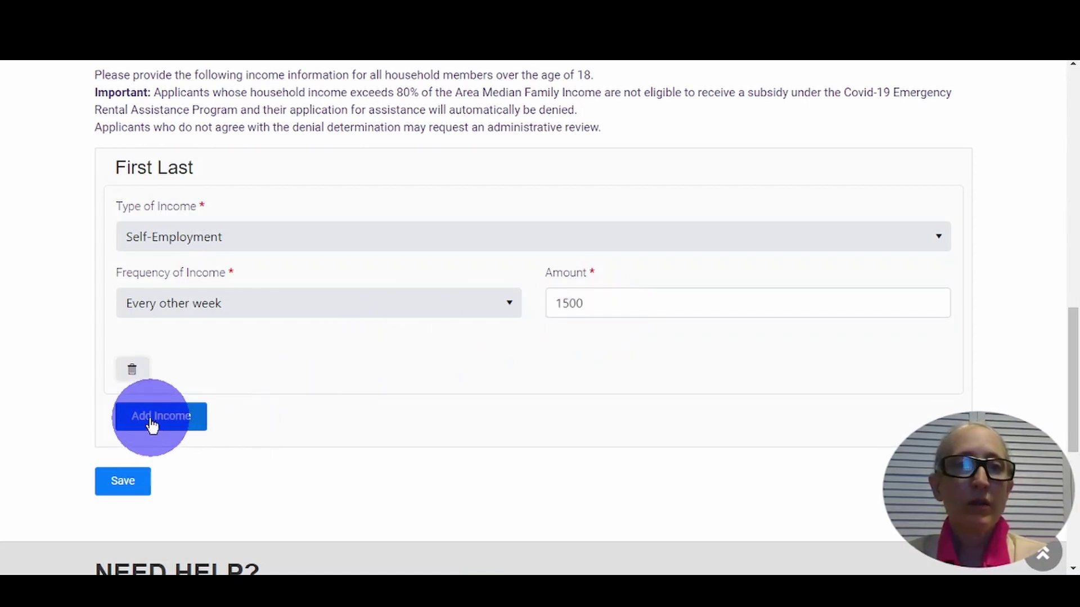
pyautogui.click(119, 482)
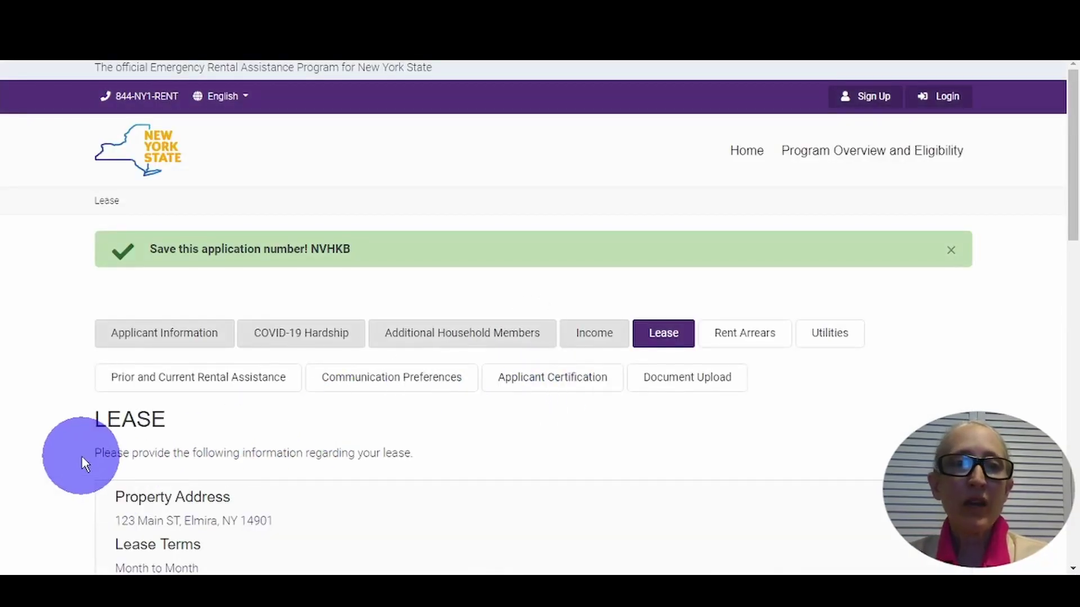
# - Set the lease start date to 6/1/2020 and the monthly rent to 1250
pyautogui.scroll(-5, 82, 457)
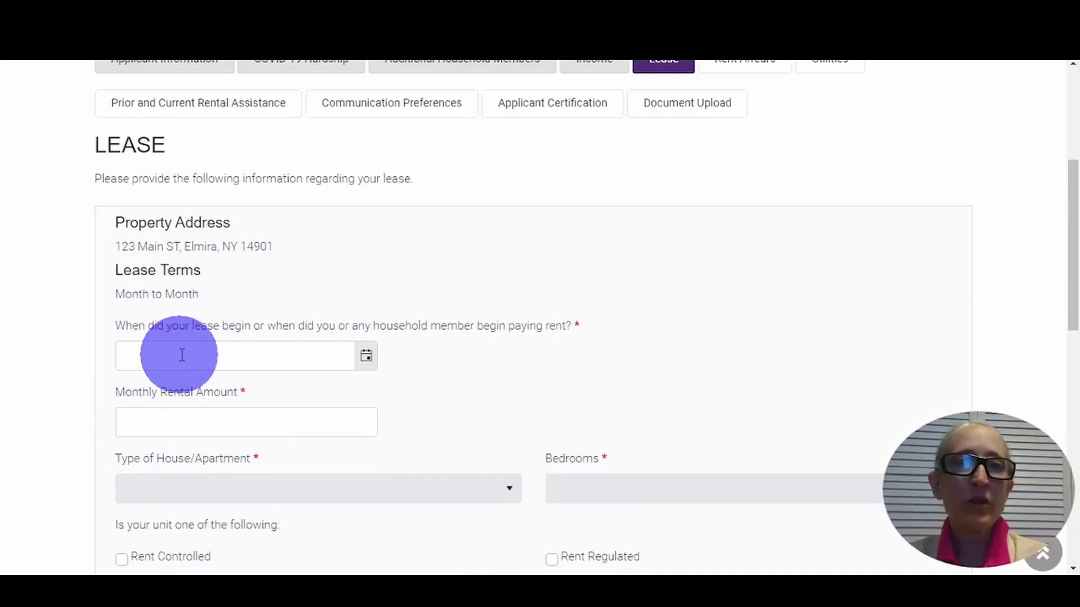
pyautogui.click(367, 357)
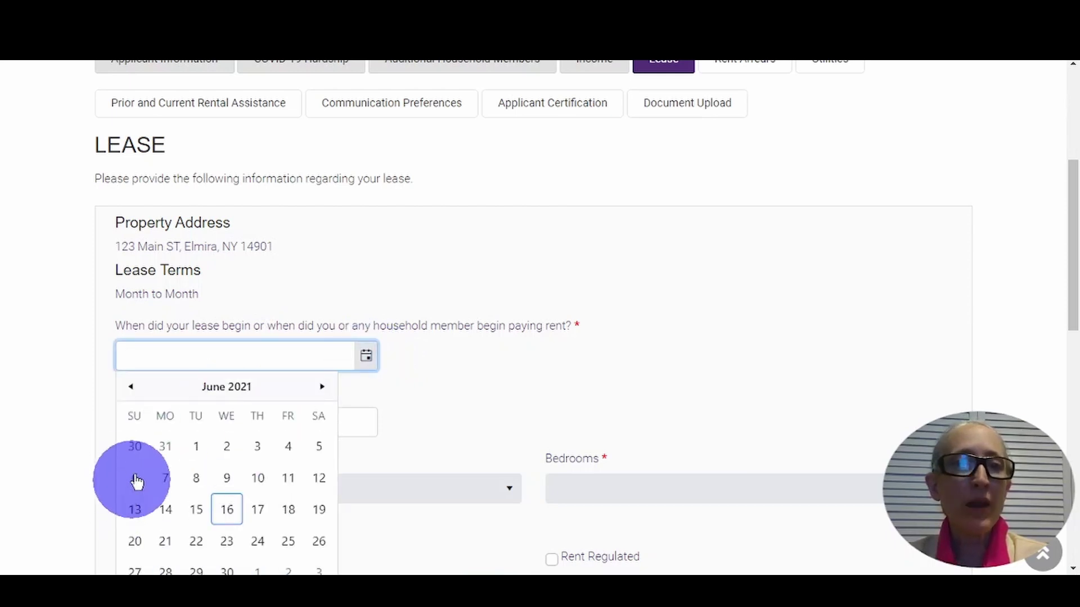
pyautogui.click(194, 446)
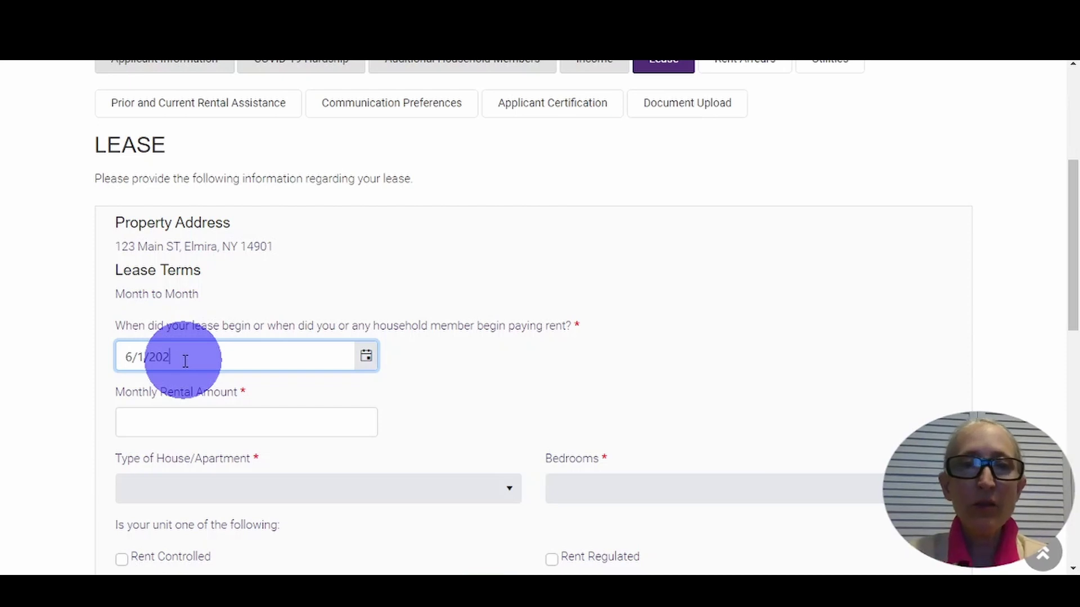
pyautogui.click(183, 426)
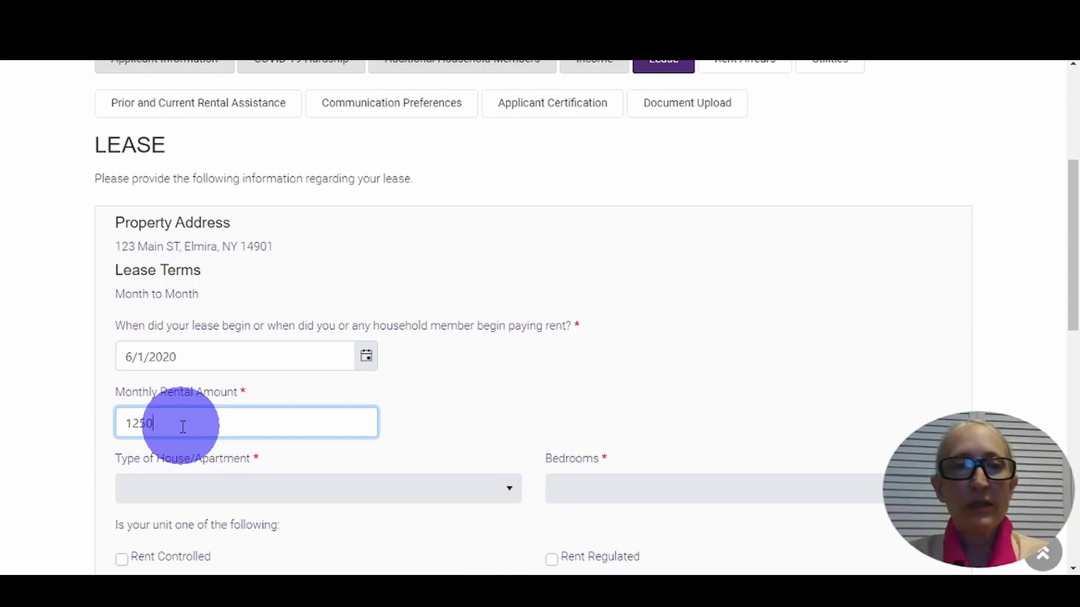
pyautogui.write('1250')
# - Choose Apartment housing with 2 Bedrooms and mark subsidy status Not Applicable
pyautogui.click(198, 500)
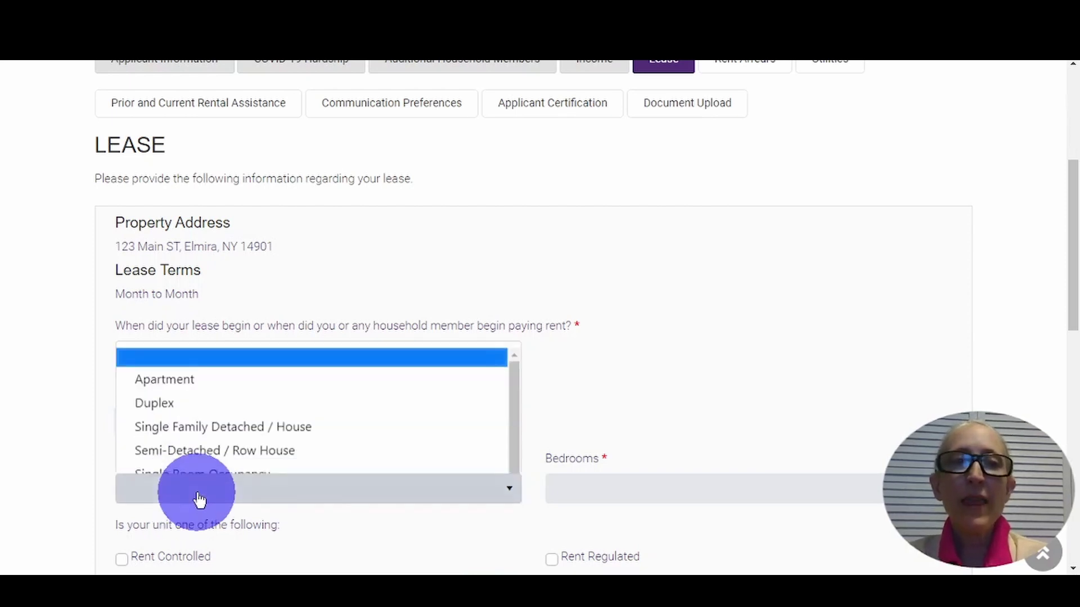
pyautogui.click(177, 342)
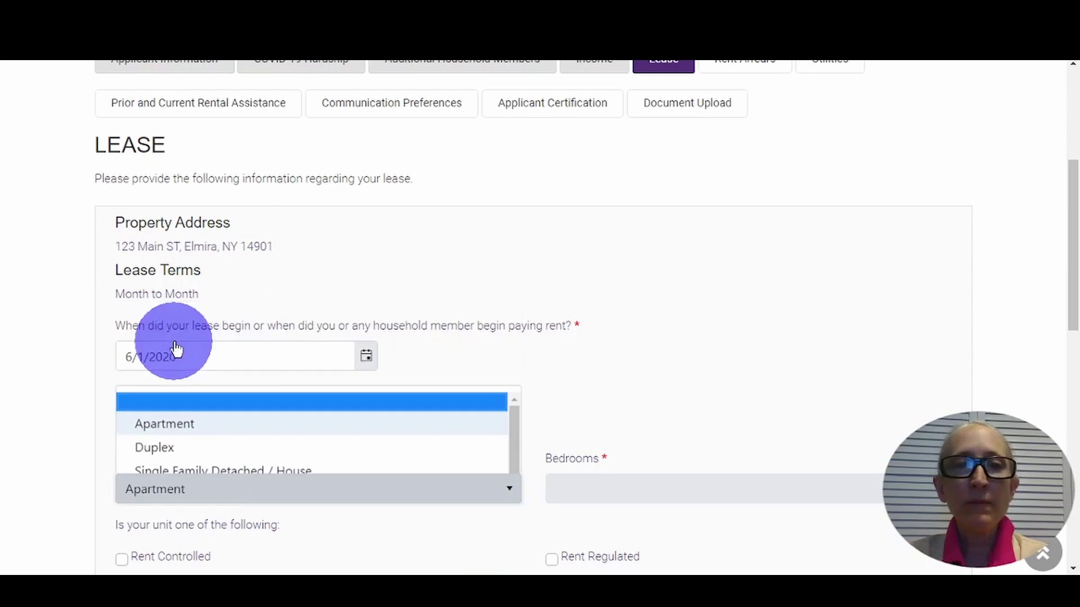
pyautogui.click(650, 499)
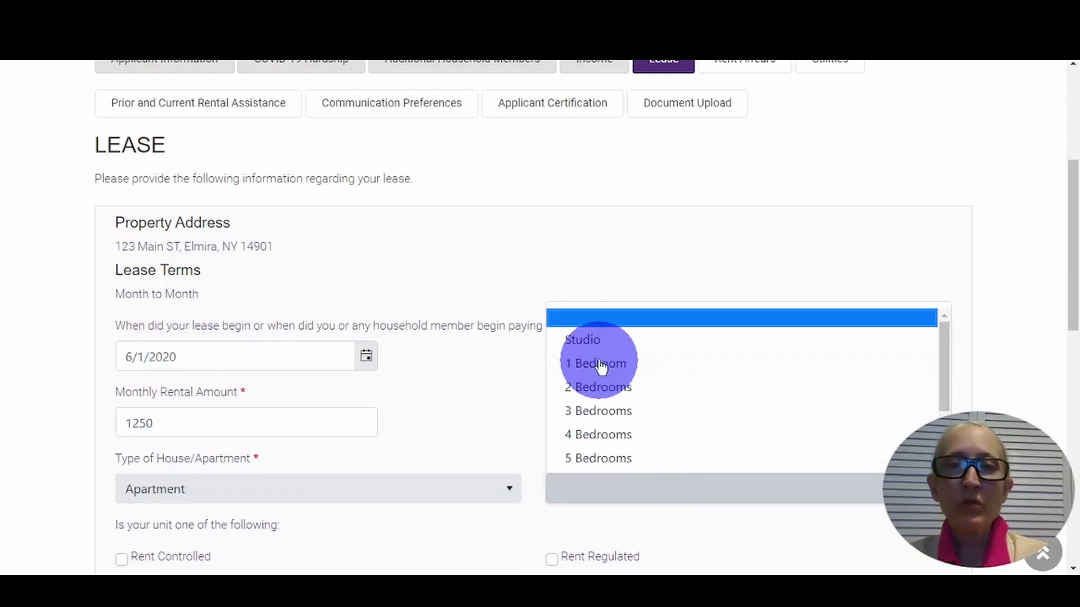
pyautogui.click(594, 384)
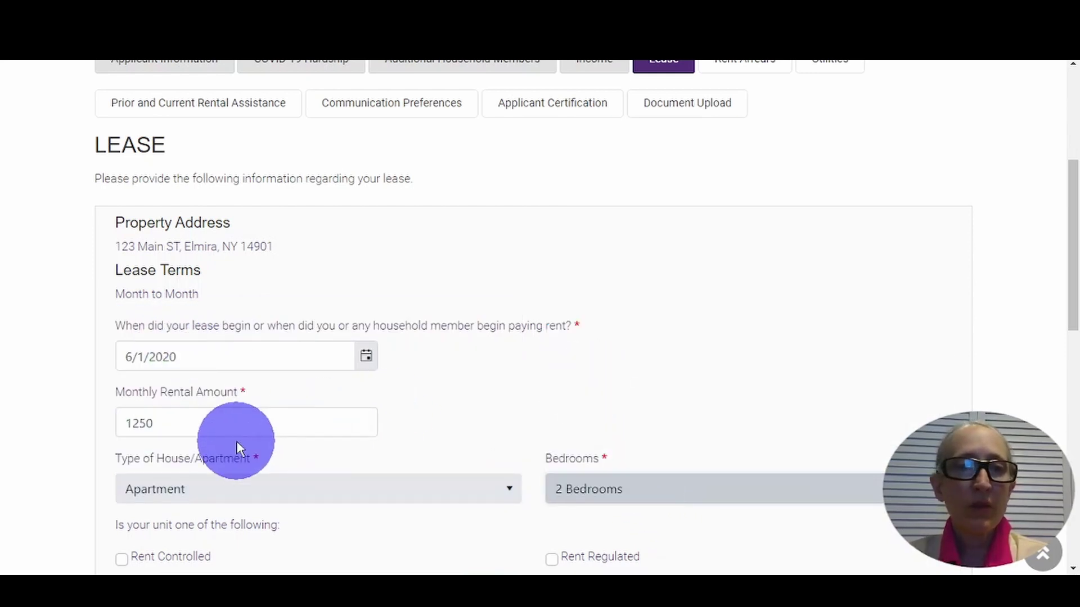
pyautogui.scroll(-5, 236, 441)
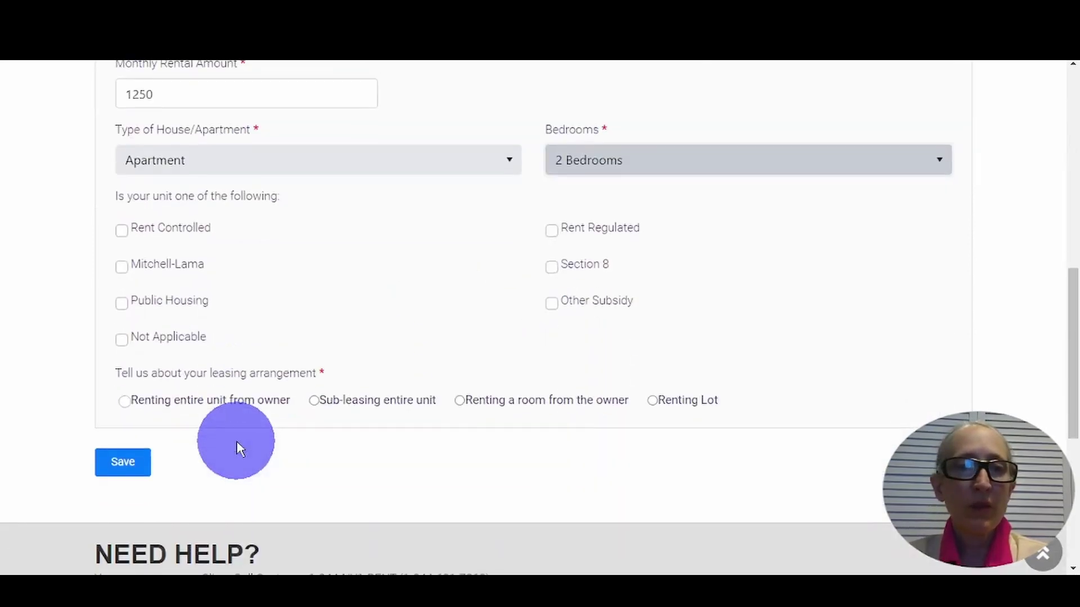
pyautogui.click(122, 340)
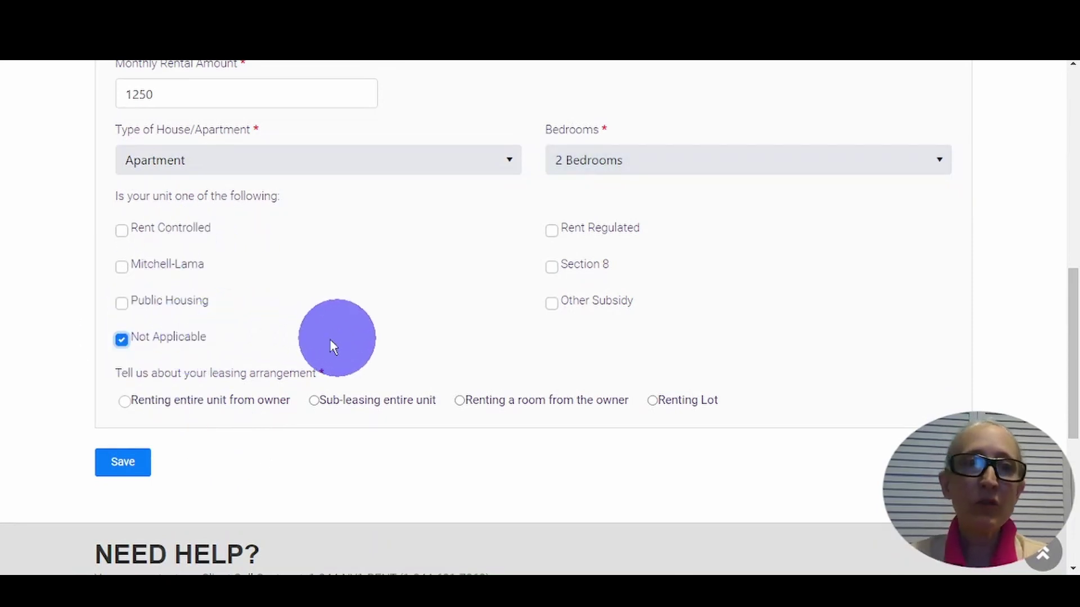
# - Choose renting the entire unit from the owner, fill in the owner's first and last name, and save
pyautogui.click(125, 406)
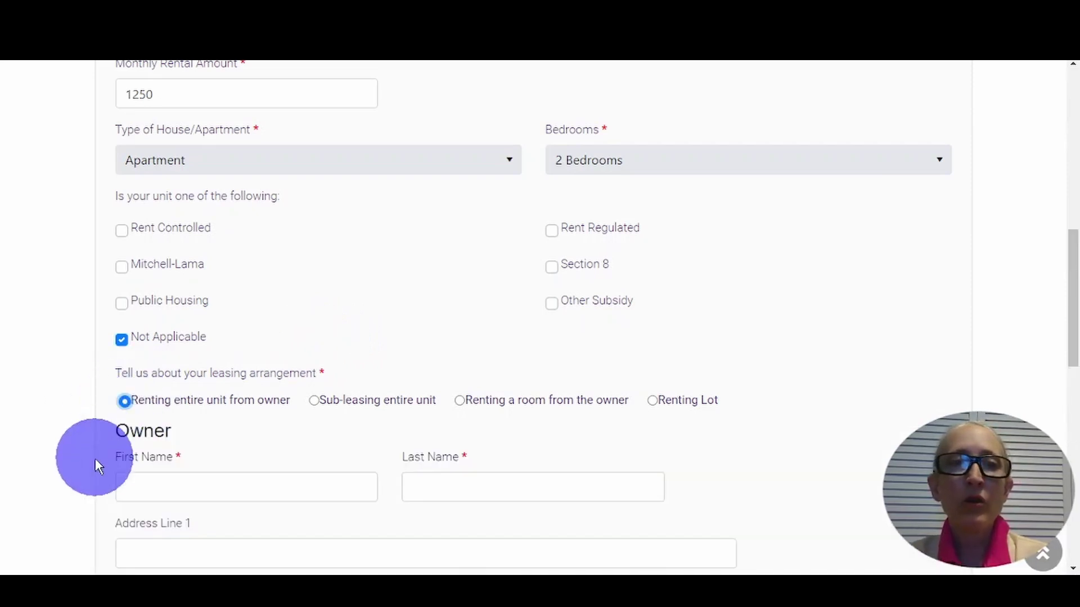
pyautogui.click(314, 401)
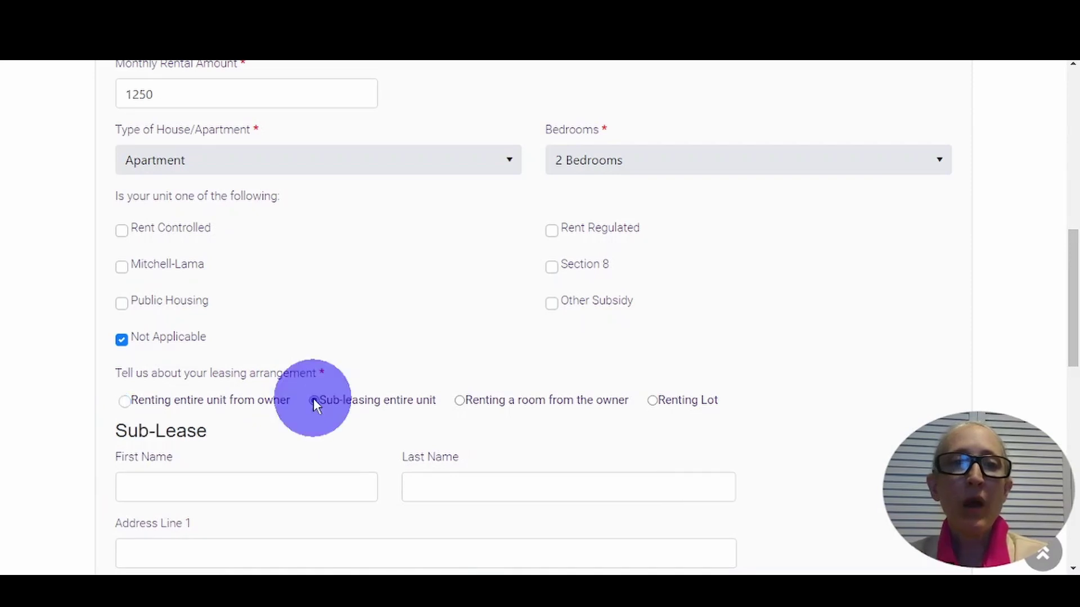
pyautogui.click(123, 402)
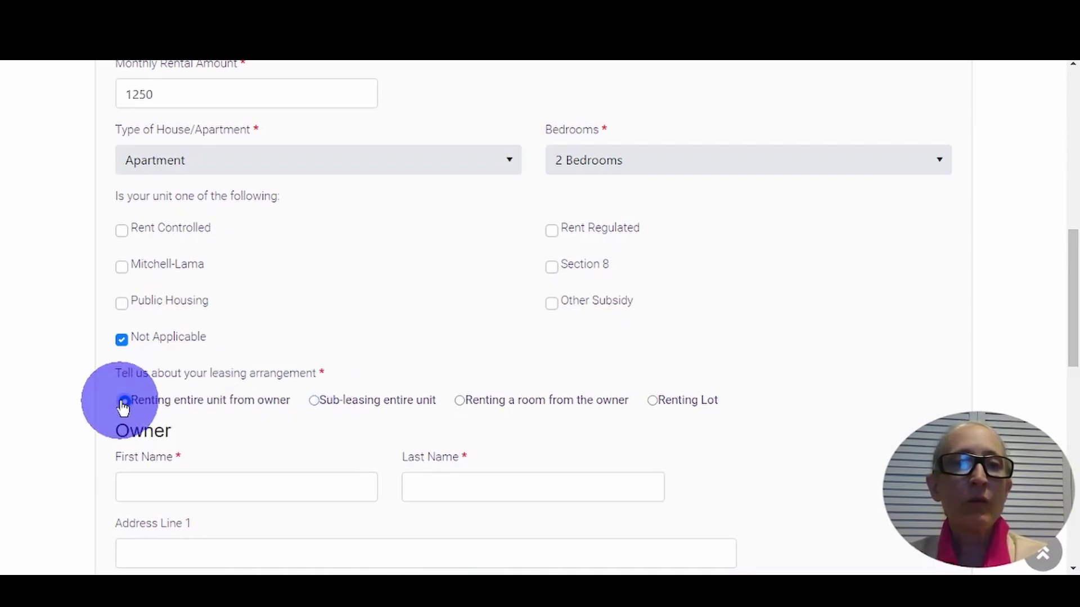
pyautogui.click(164, 492)
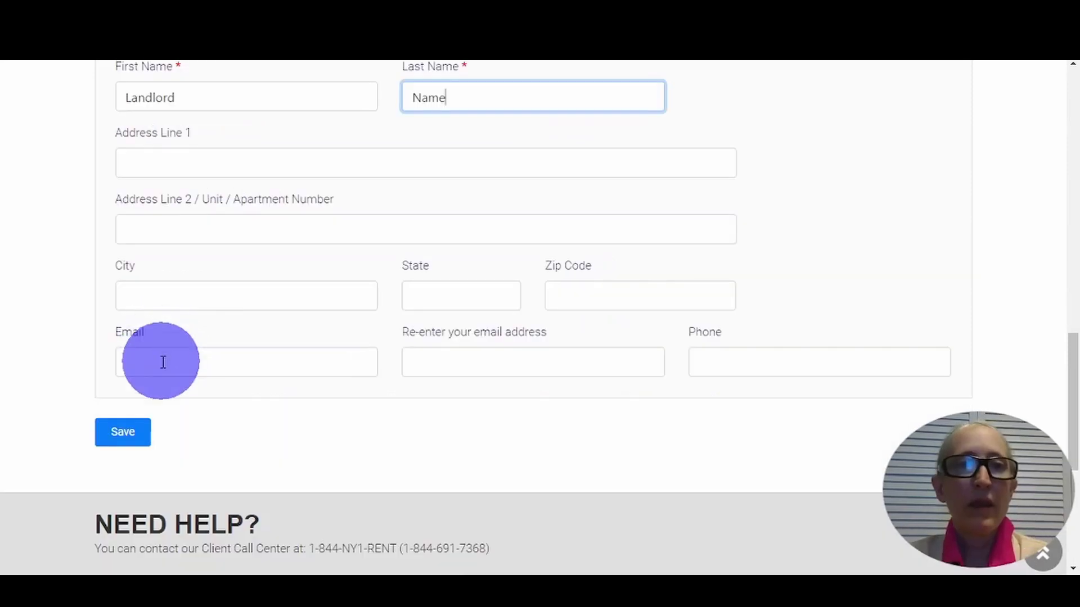
pyautogui.click(162, 364)
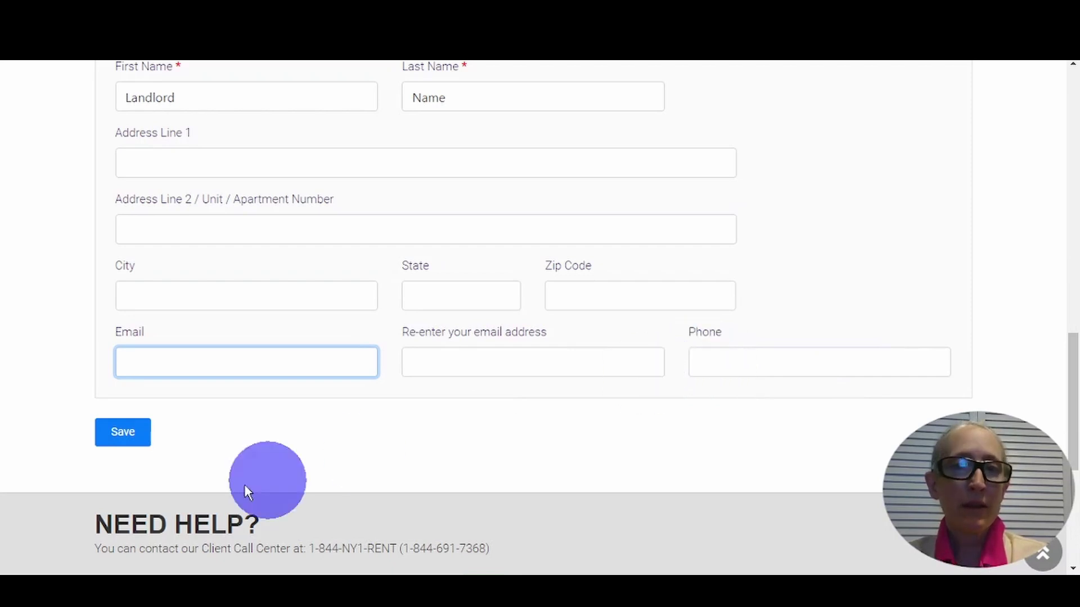
pyautogui.click(120, 448)
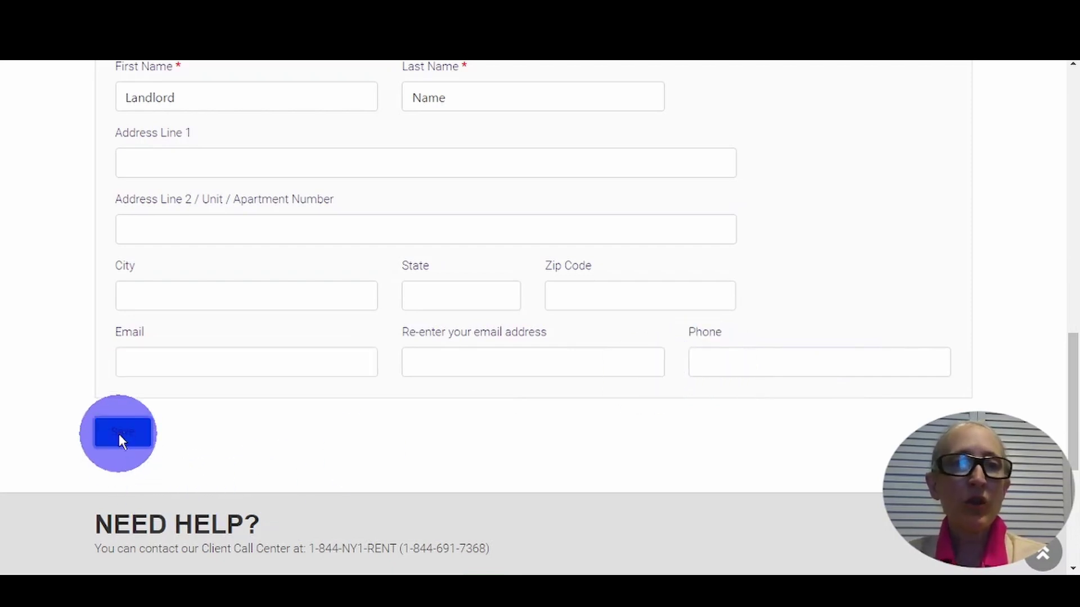
# - Enter the owner's phone number in the Phone field and save the lease section
pyautogui.scroll(-10, 130, 384)
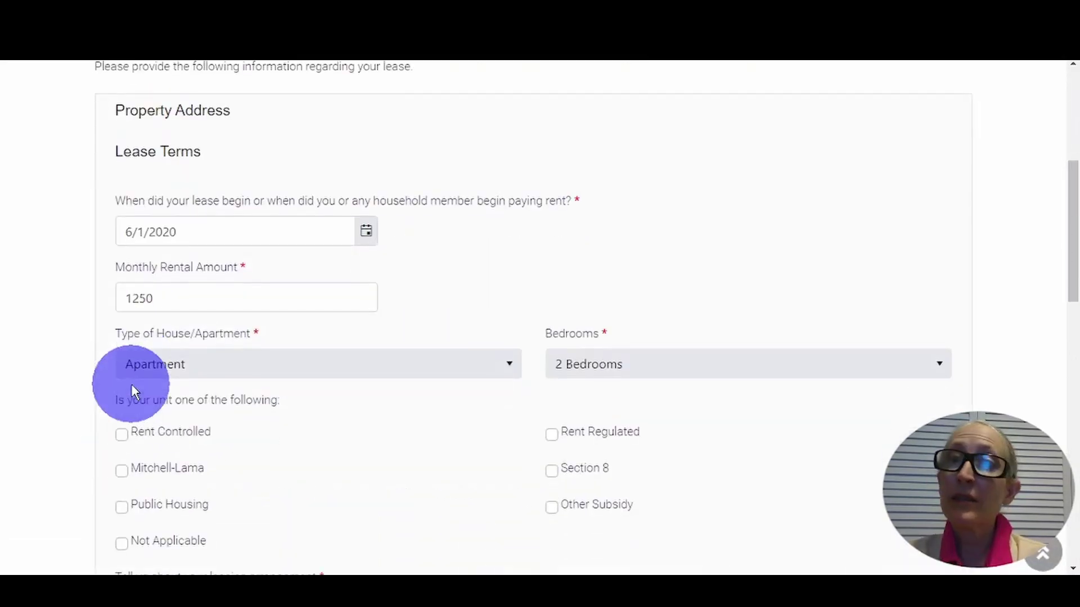
pyautogui.scroll(-6, 131, 384)
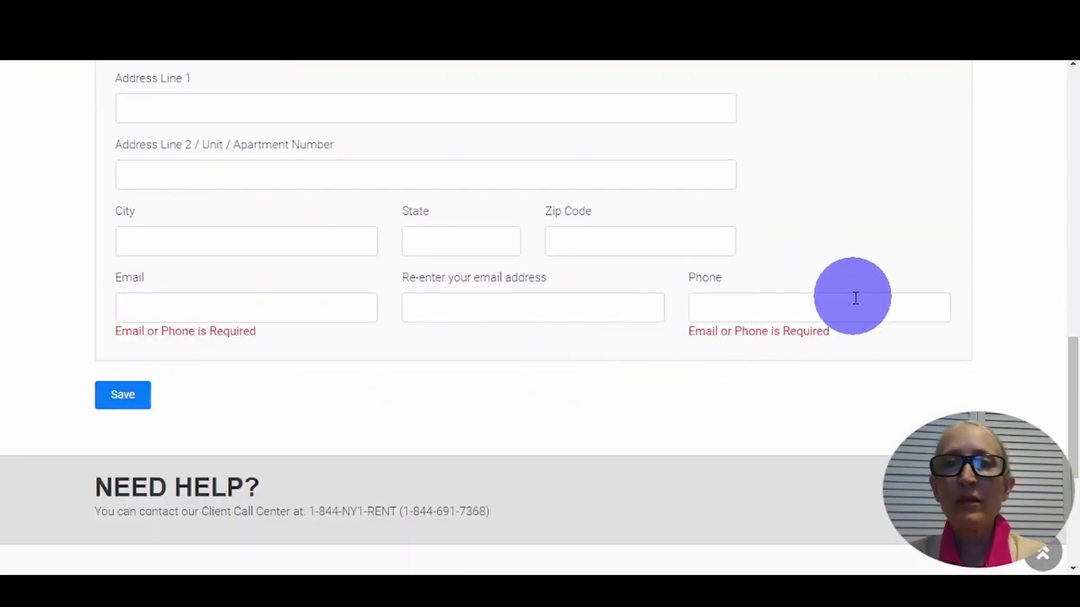
pyautogui.click(728, 304)
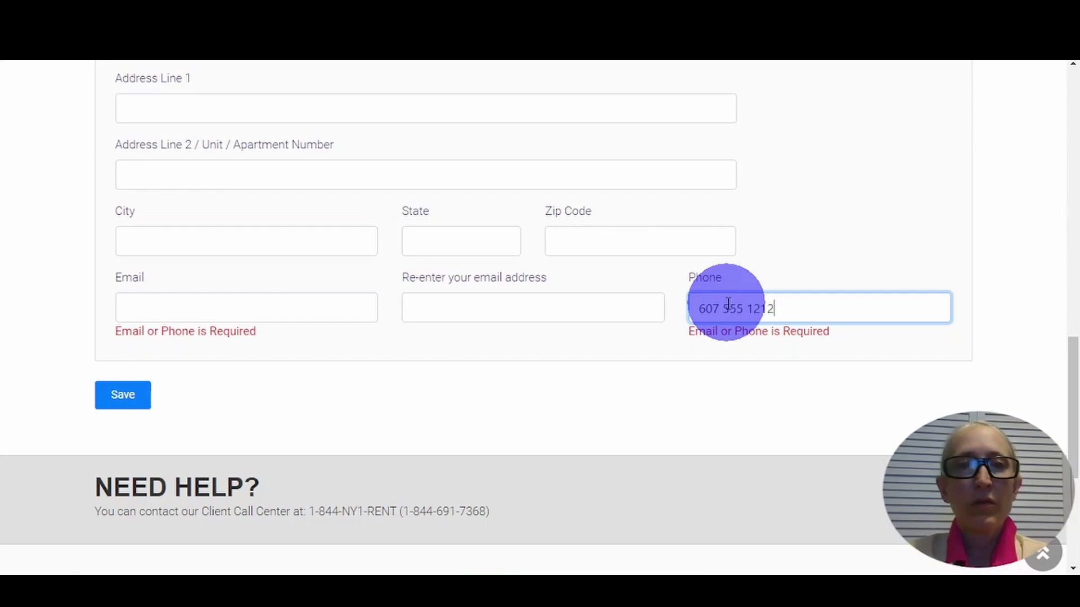
pyautogui.click(111, 395)
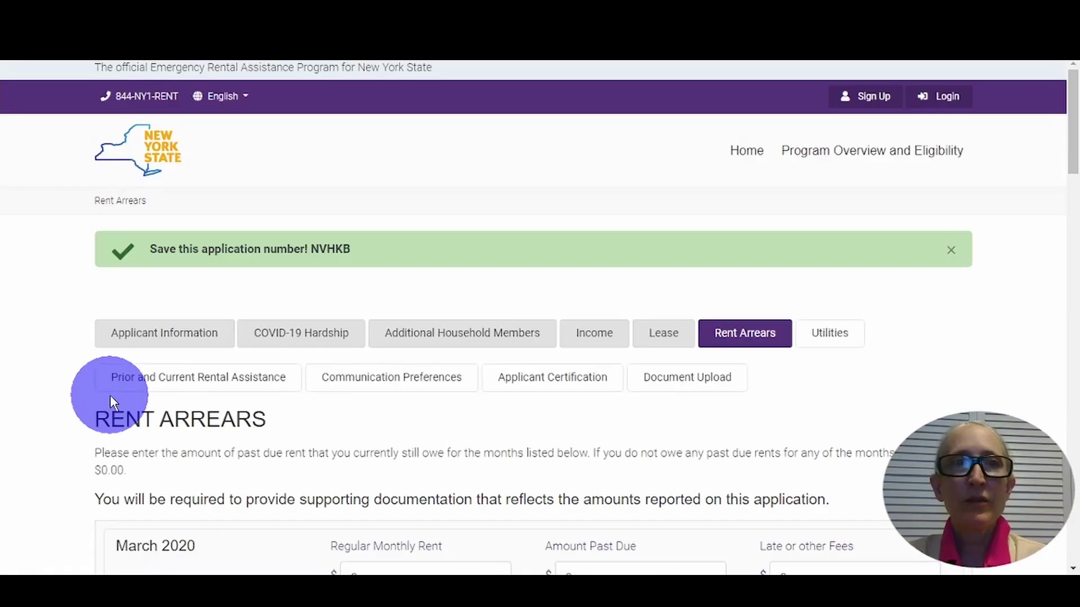
pyautogui.scroll(-2, 106, 404)
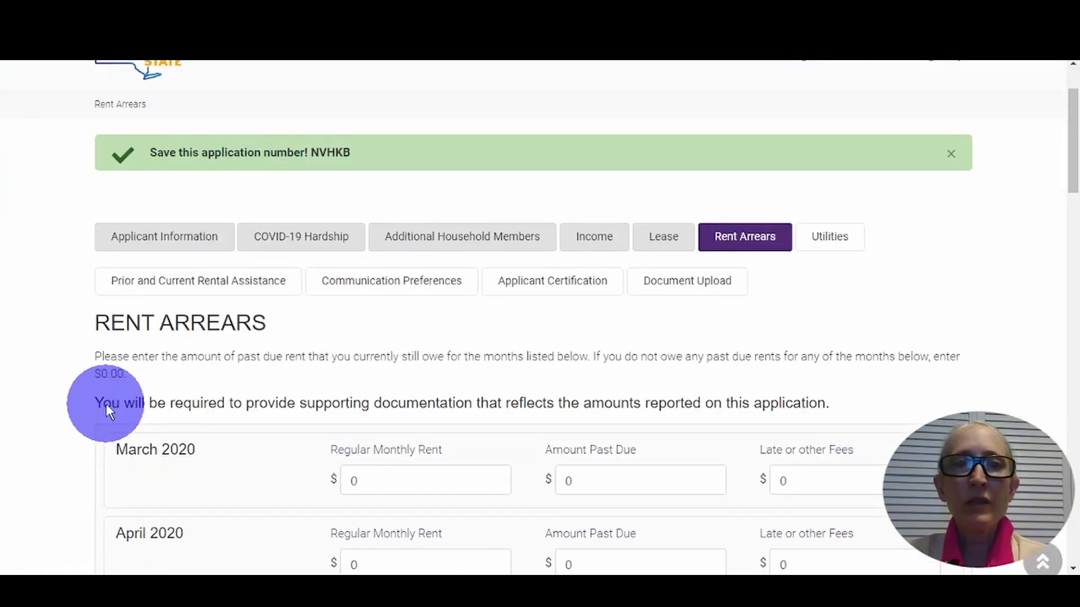
pyautogui.scroll(-2, 106, 404)
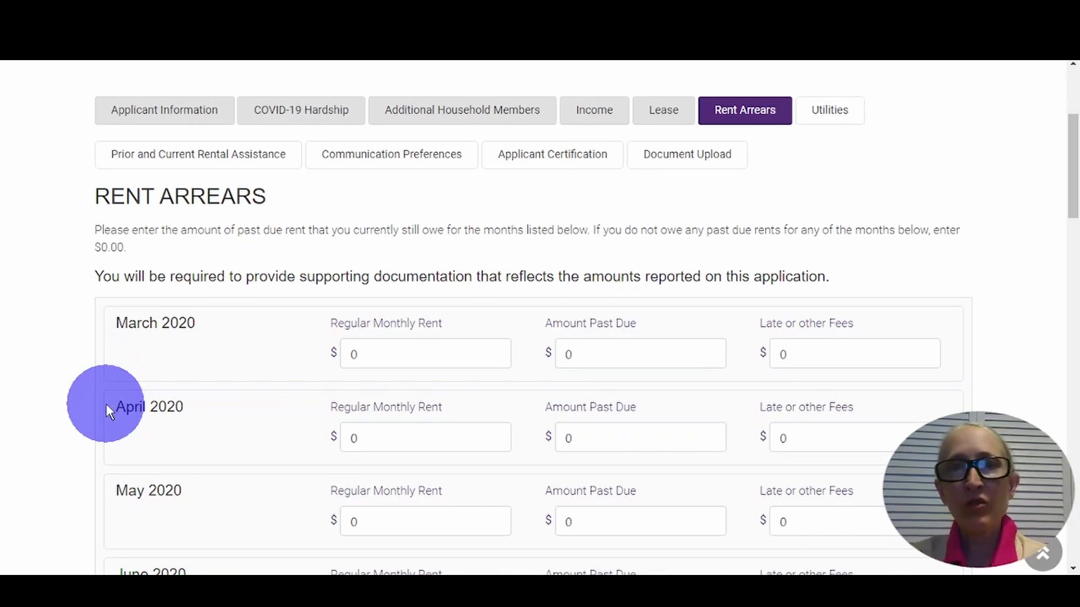
pyautogui.click(366, 354)
pyautogui.doubleClick(339, 355)
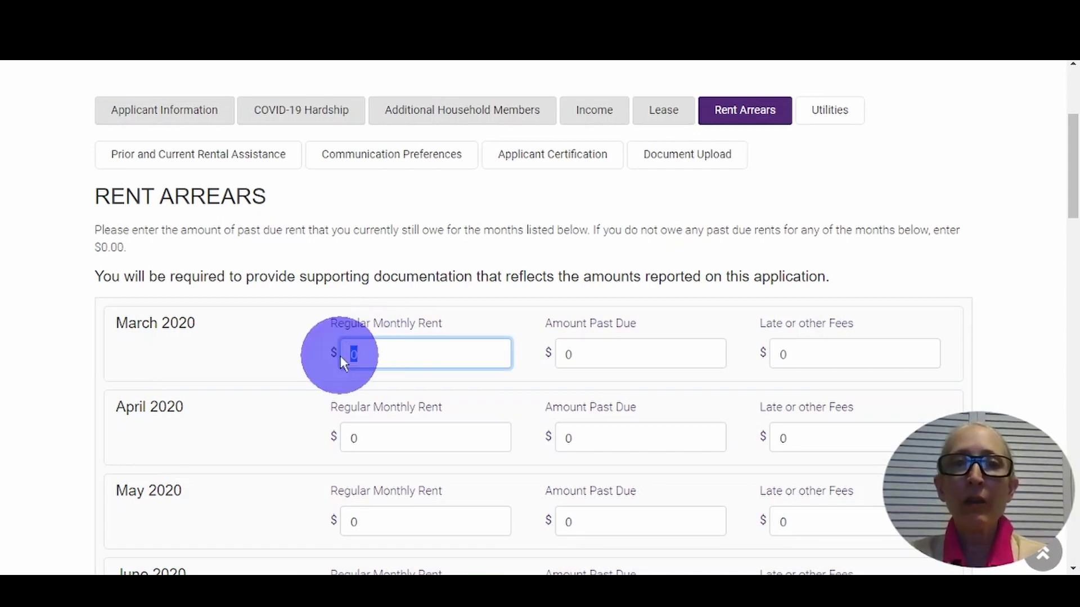
pyautogui.press('Tab')
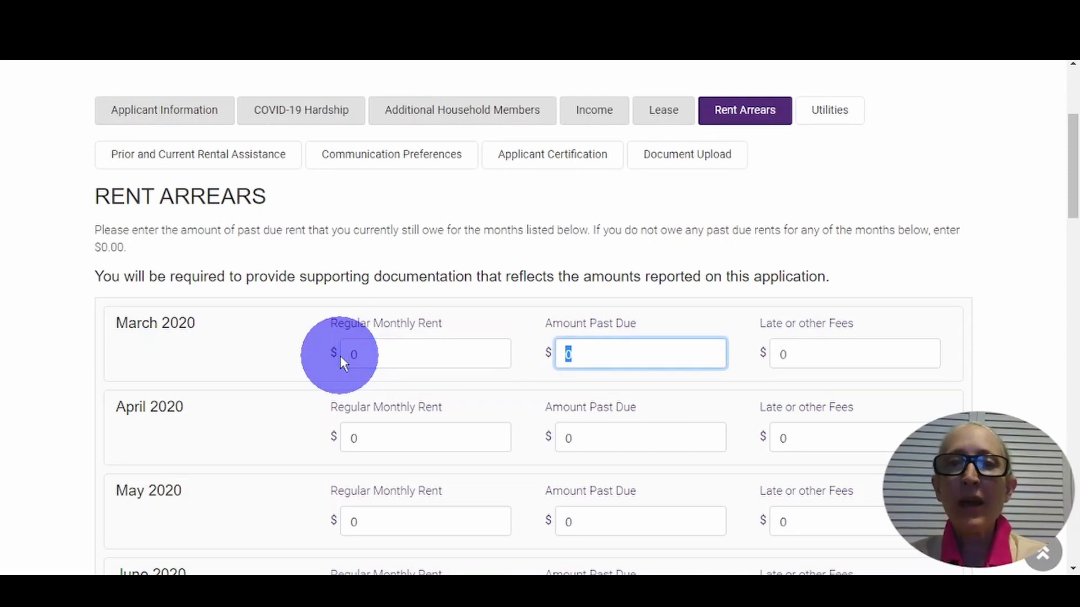
pyautogui.press('Tab')
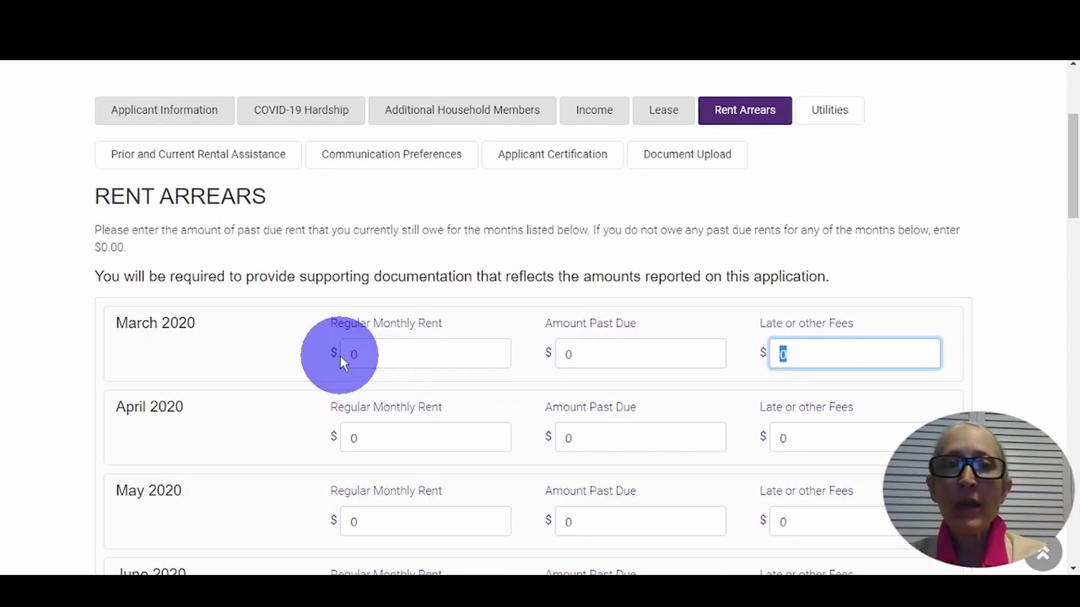
pyautogui.press('Tab')
pyautogui.press('Tab')
pyautogui.press('Tab')
pyautogui.press('Tab')
pyautogui.press('Tab')
pyautogui.press('Tab')
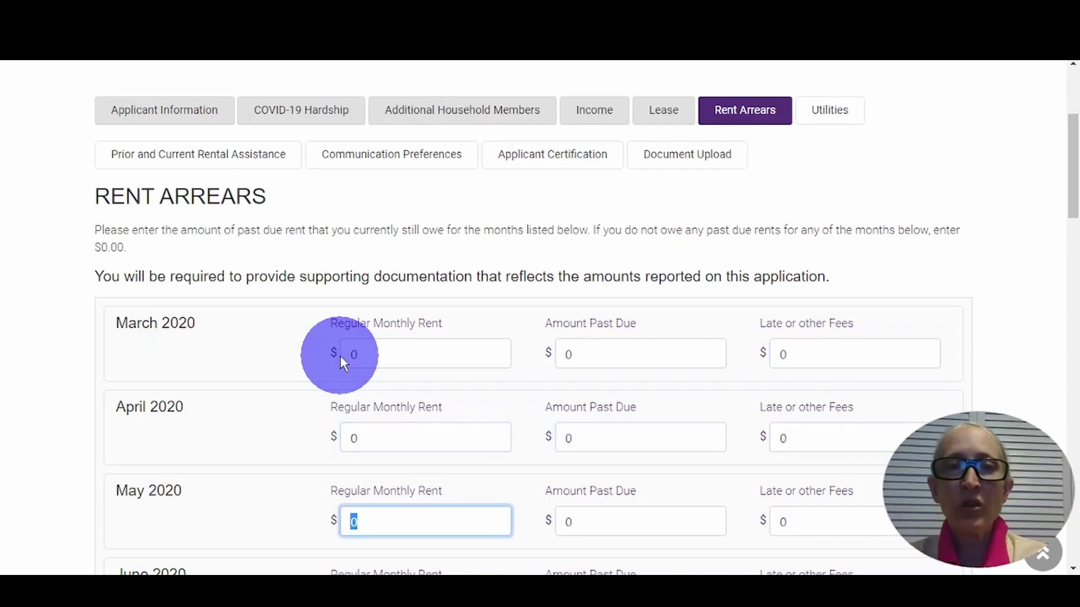
pyautogui.press('Tab')
pyautogui.press('Tab')
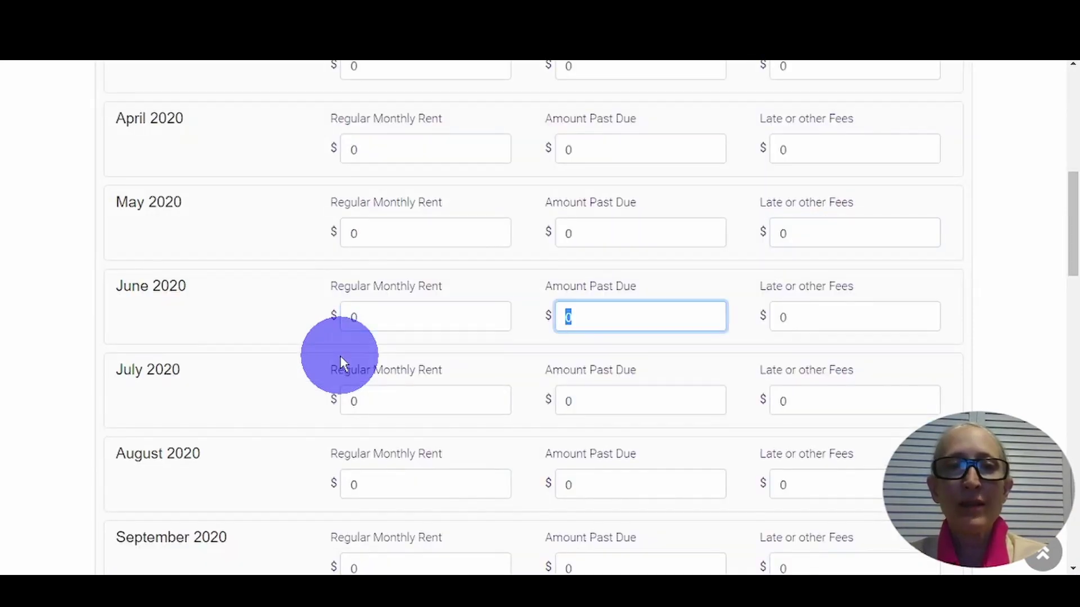
# - Enter 1250 regular monthly rent for the months from June through September 2020
pyautogui.click(352, 317)
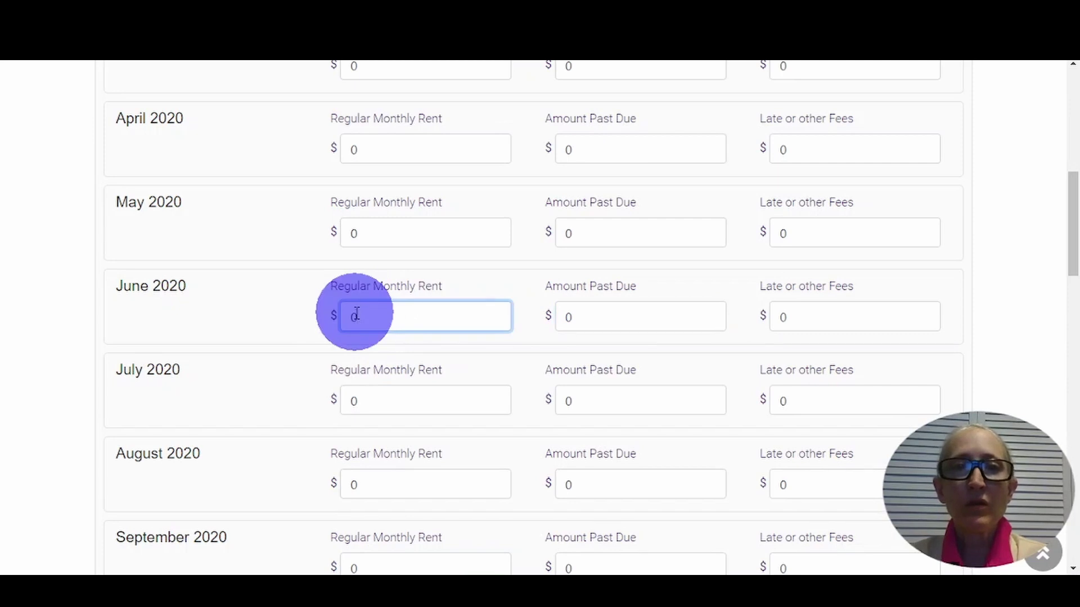
pyautogui.write('125')
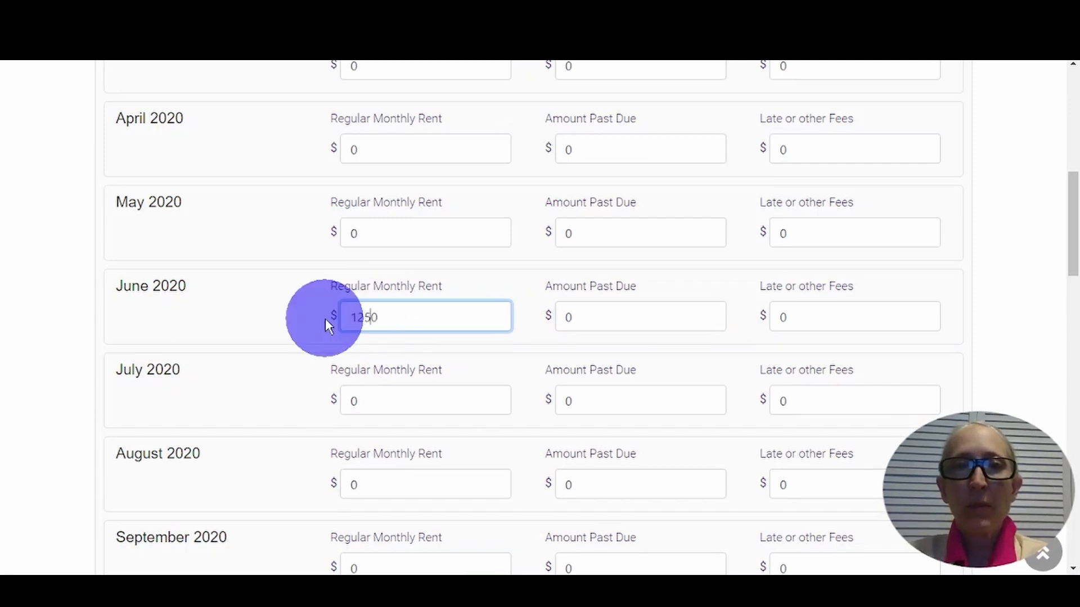
pyautogui.press('Tab')
pyautogui.press('Tab')
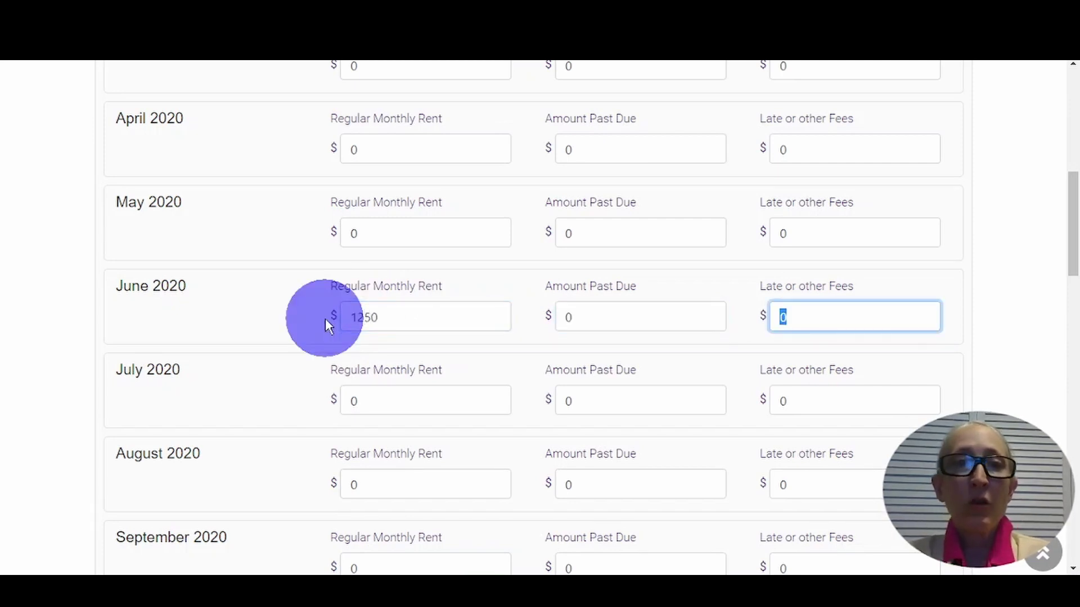
pyautogui.press('Tab')
pyautogui.write('1250')
pyautogui.press('Tab')
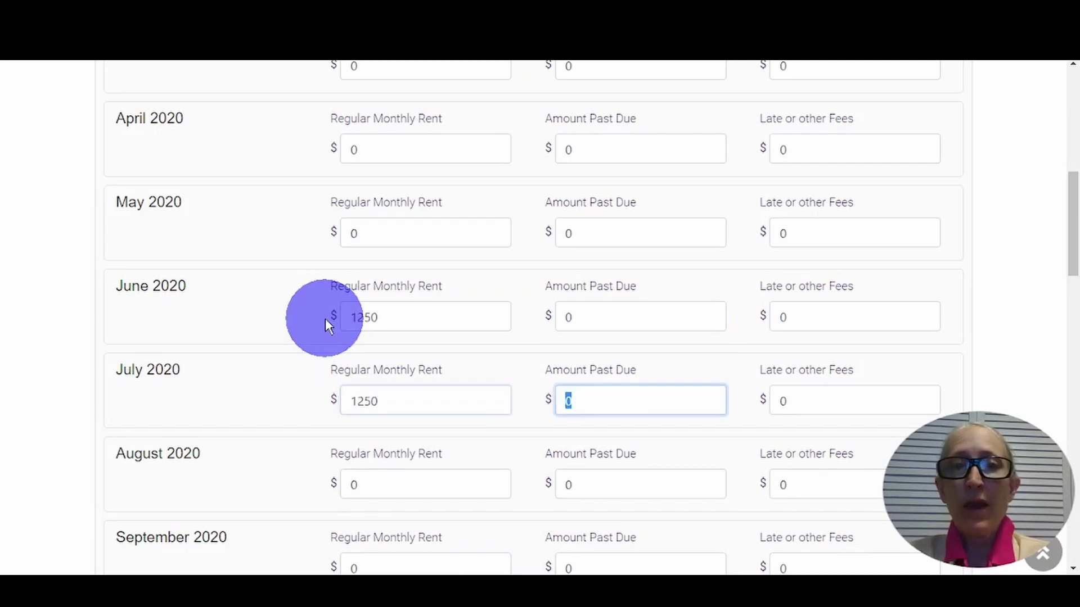
pyautogui.press('Tab')
pyautogui.press('Tab')
pyautogui.write('12')
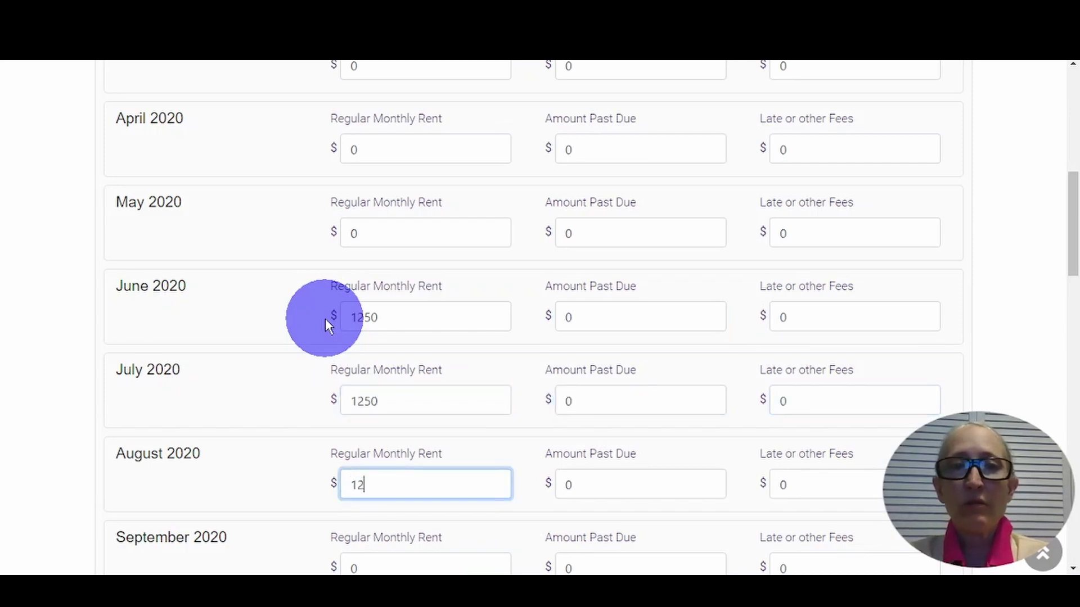
pyautogui.write('50')
pyautogui.press('Tab')
pyautogui.press('Tab')
pyautogui.press('Tab')
pyautogui.write('25')
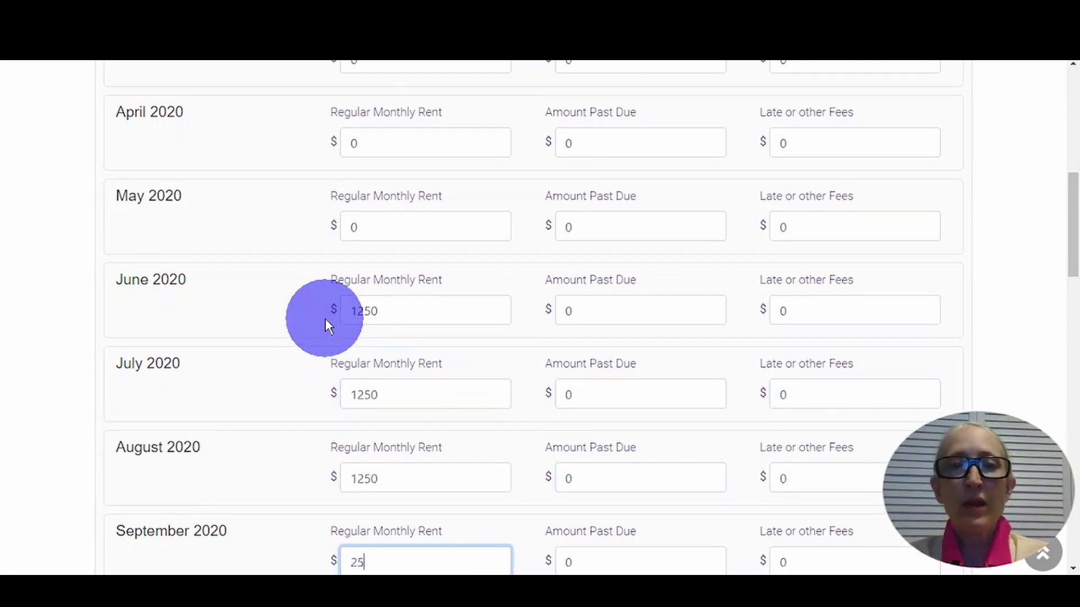
pyautogui.write('0')
pyautogui.press('BackSpace')
pyautogui.press('BackSpace')
pyautogui.press('BackSpace')
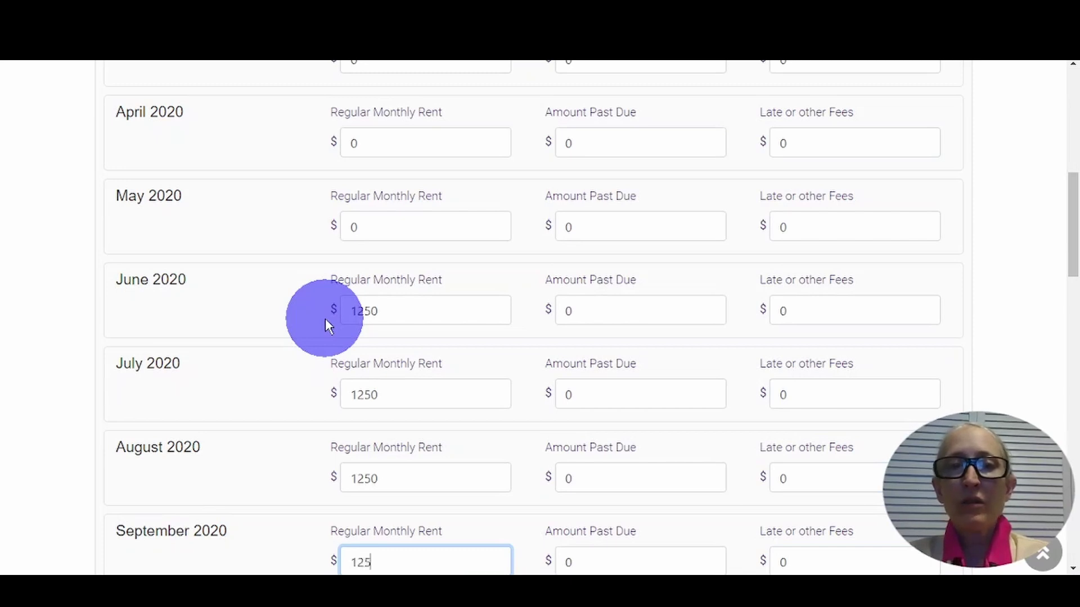
pyautogui.press('Tab')
pyautogui.press('Tab')
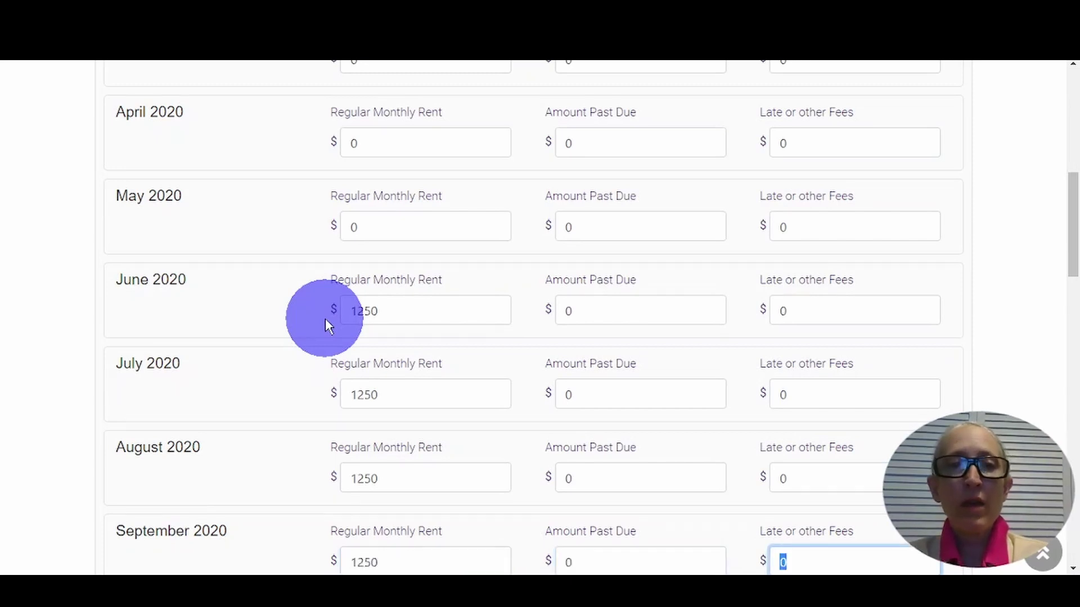
# - Continue through the later months to June 2021, entering 1250 rent and 1000 past due
pyautogui.press('Tab')
pyautogui.write('1250')
pyautogui.press('Tab')
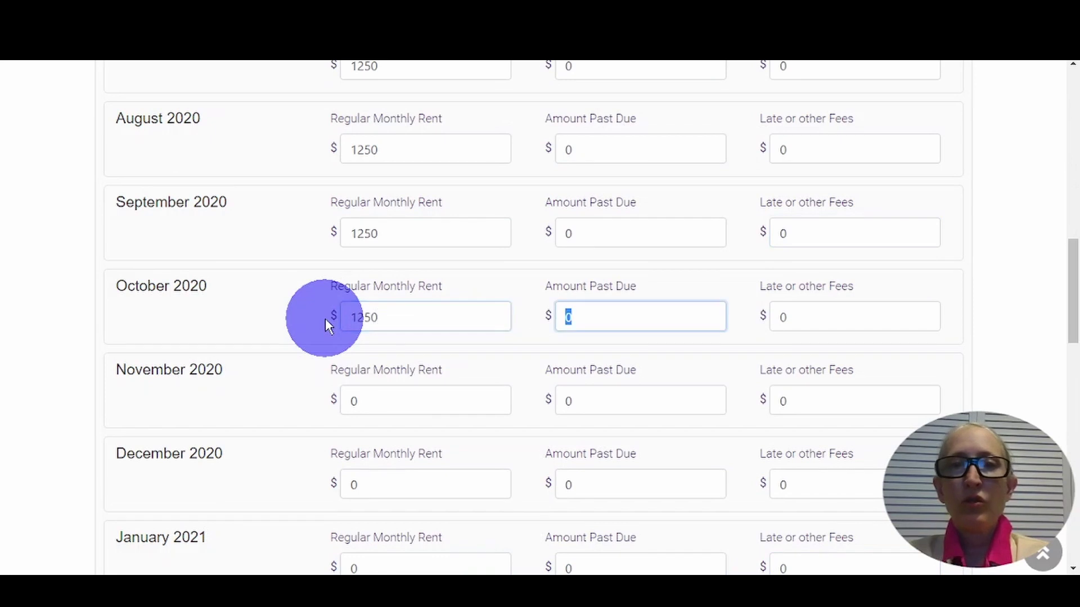
pyautogui.press('Tab')
pyautogui.press('Tab')
pyautogui.write('1')
pyautogui.press('Tab')
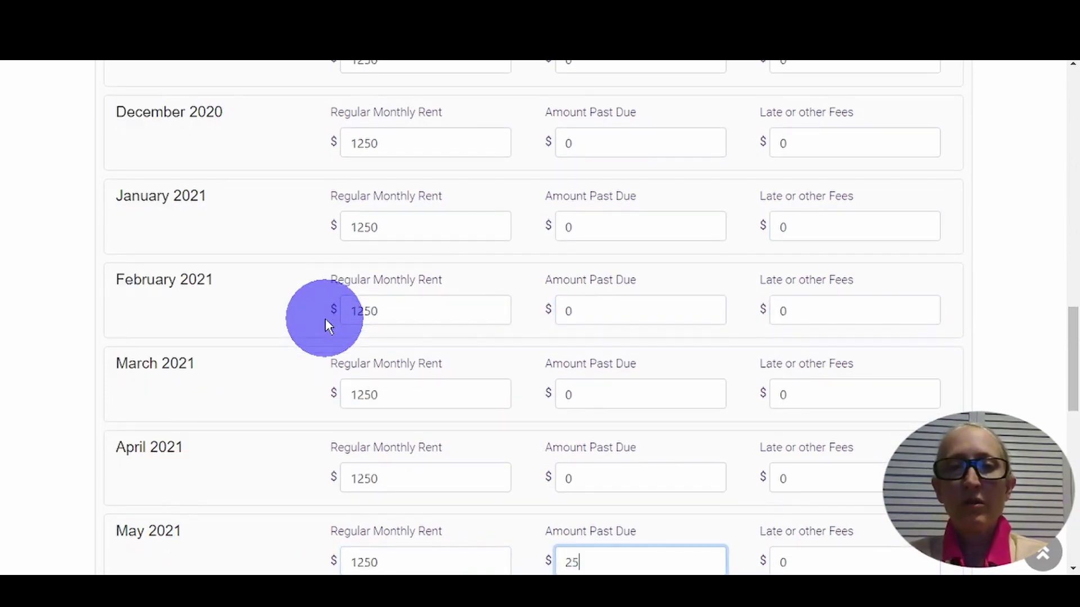
pyautogui.press('Tab')
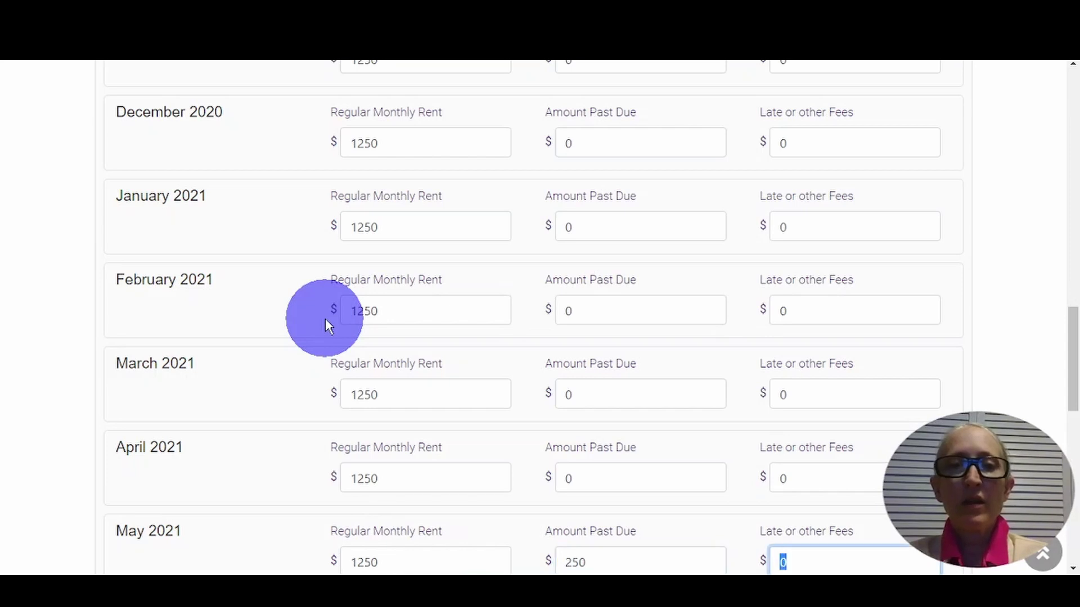
pyautogui.press('Tab')
pyautogui.write('1250')
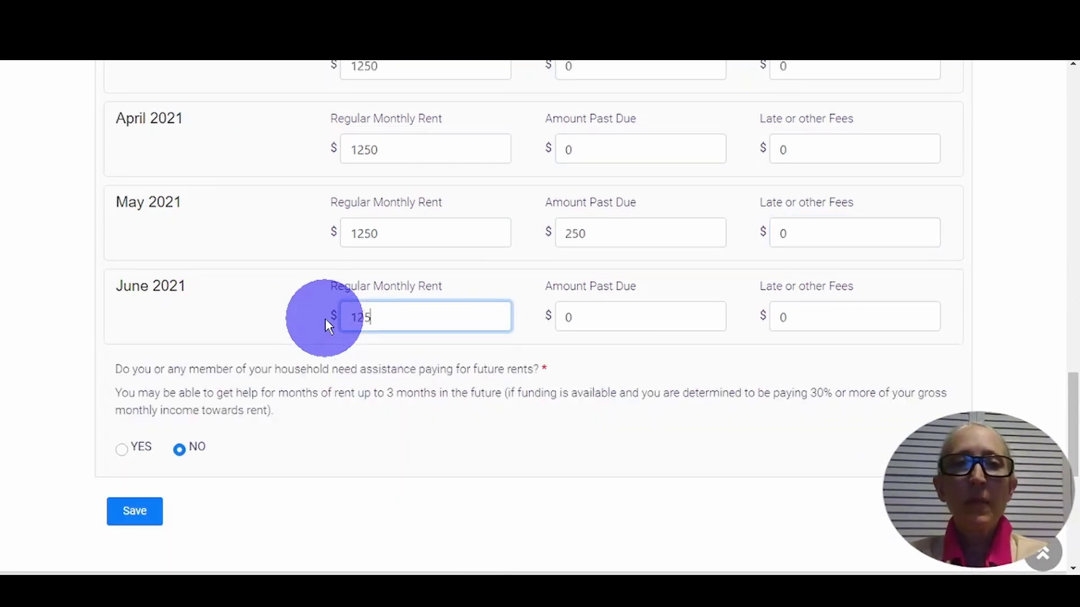
pyautogui.press('Tab')
pyautogui.write('1000')
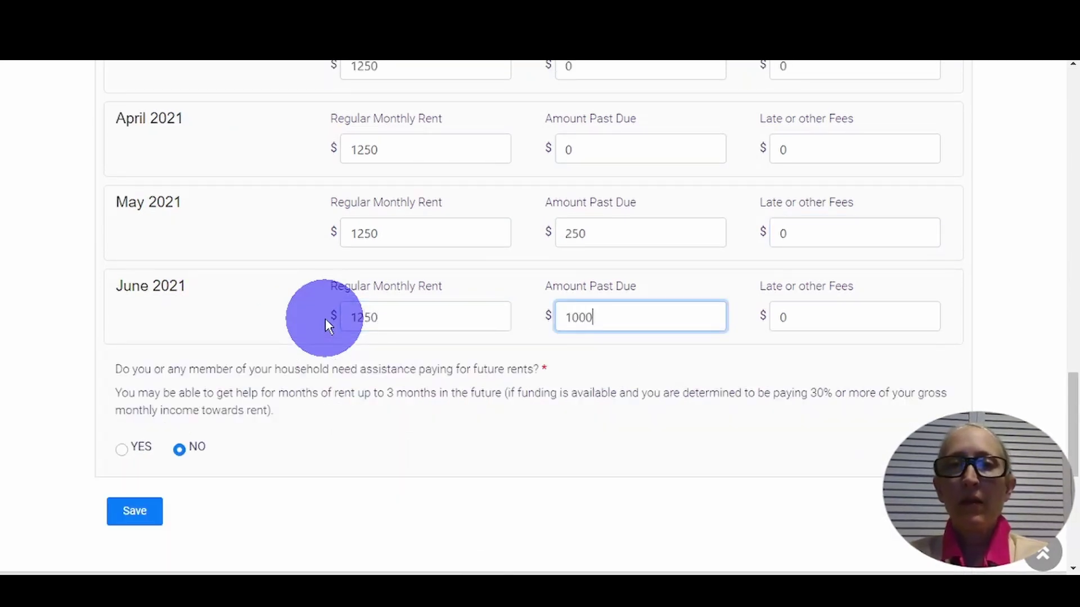
pyautogui.press('Tab')
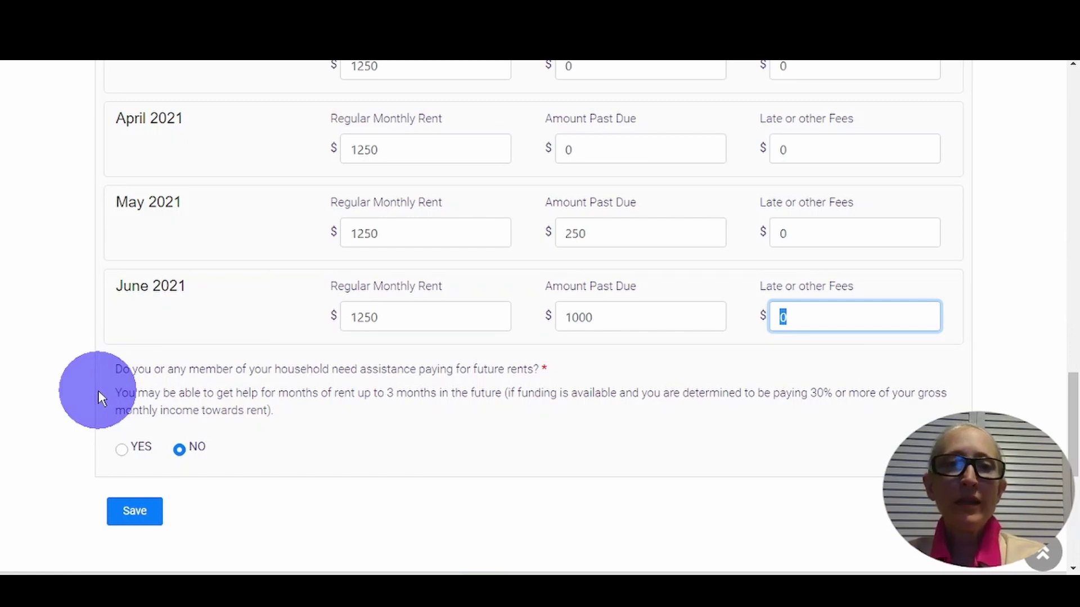
# - Answer Yes to future rent help, choose 2 Months, and save Rent Arrears
pyautogui.click(122, 449)
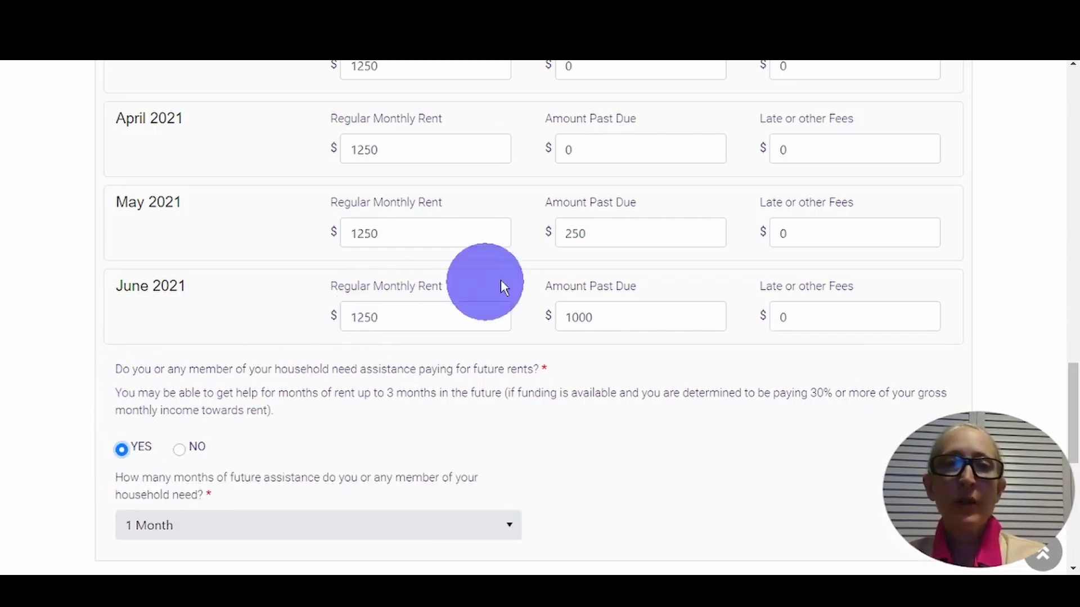
pyautogui.scroll(-4, 86, 367)
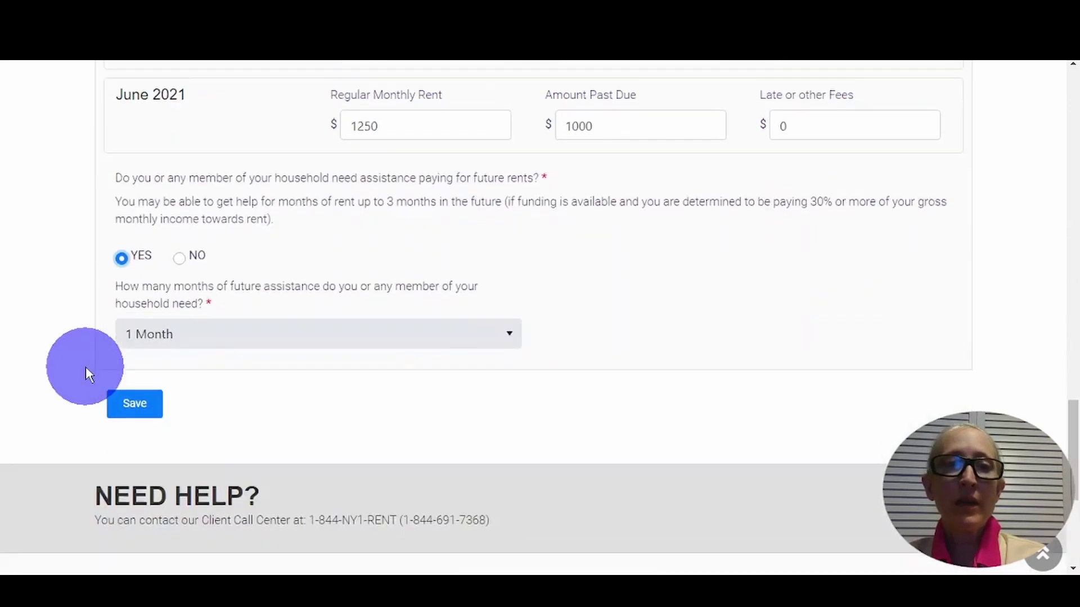
pyautogui.click(320, 307)
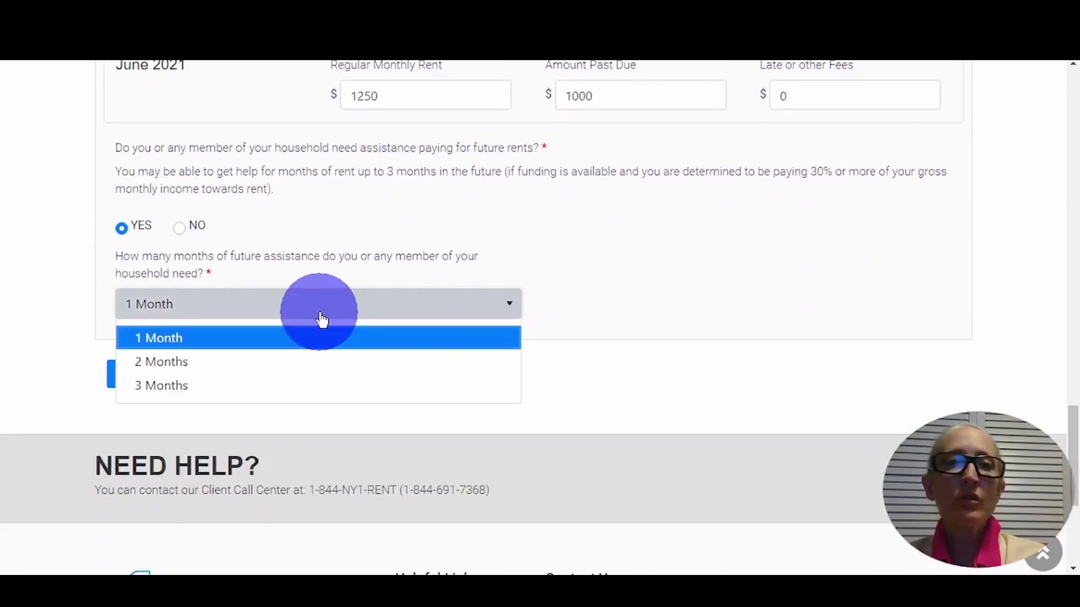
pyautogui.click(164, 362)
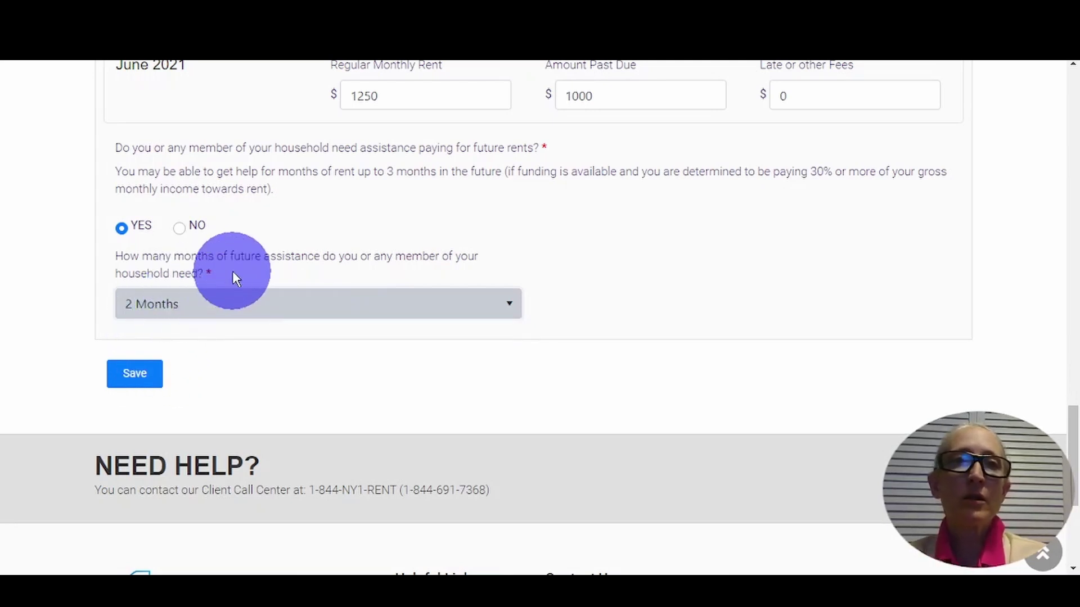
pyautogui.click(134, 374)
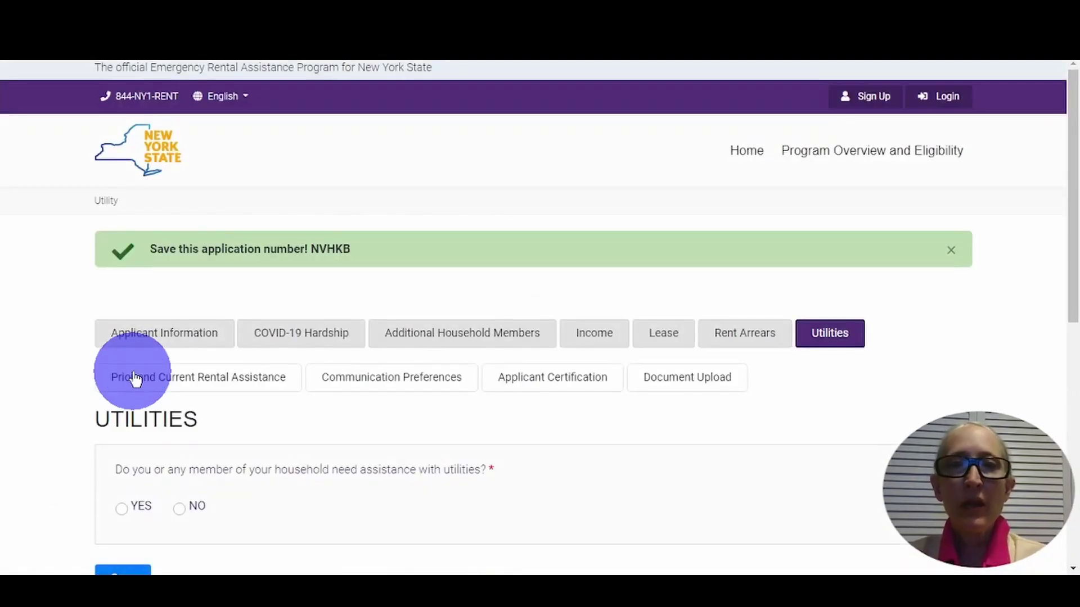
# - Change the utility assistance answer from Yes to No and save the Utilities section
pyautogui.scroll(-3, 352, 476)
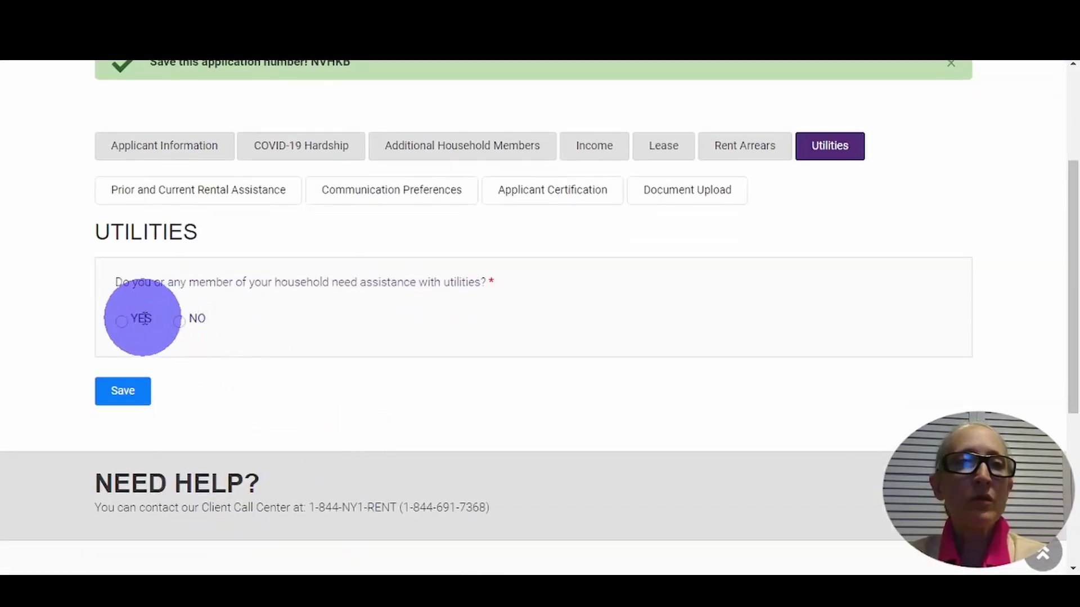
pyautogui.click(121, 322)
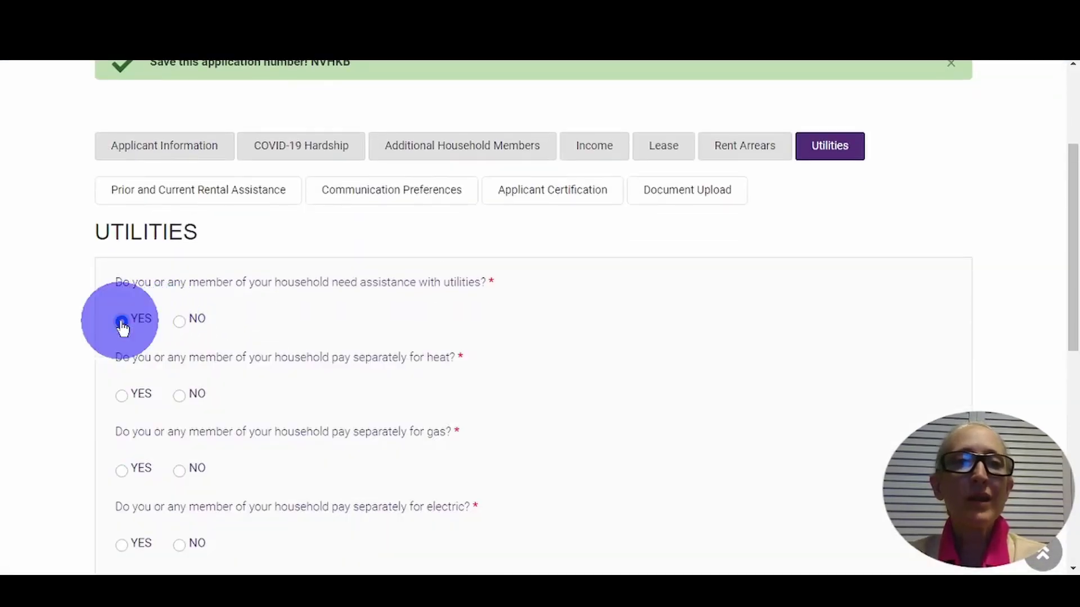
pyautogui.scroll(-3, 79, 422)
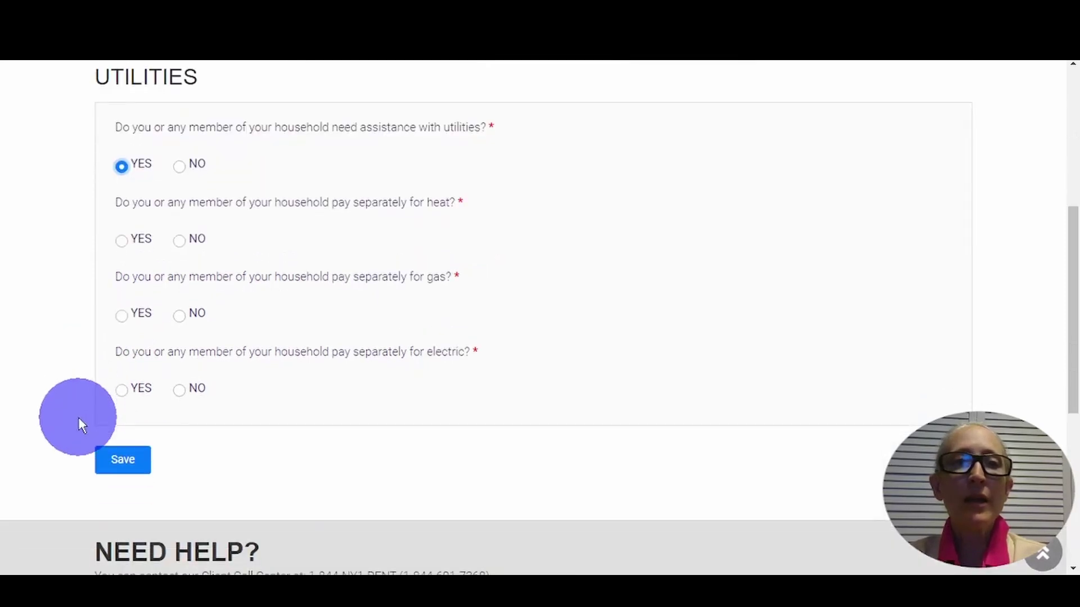
pyautogui.scroll(2, 80, 419)
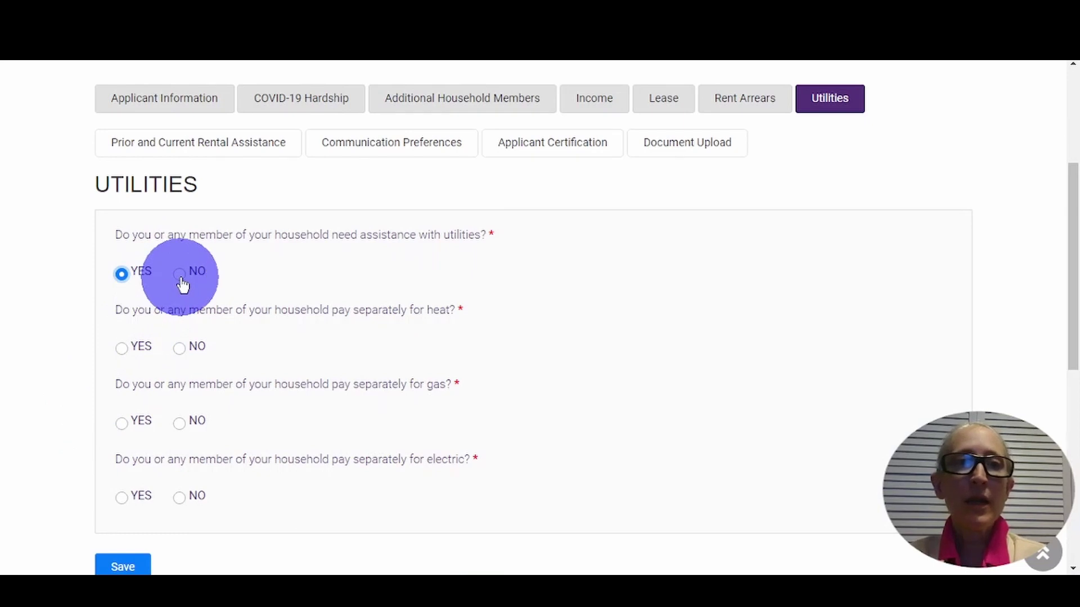
pyautogui.click(179, 276)
pyautogui.click(127, 347)
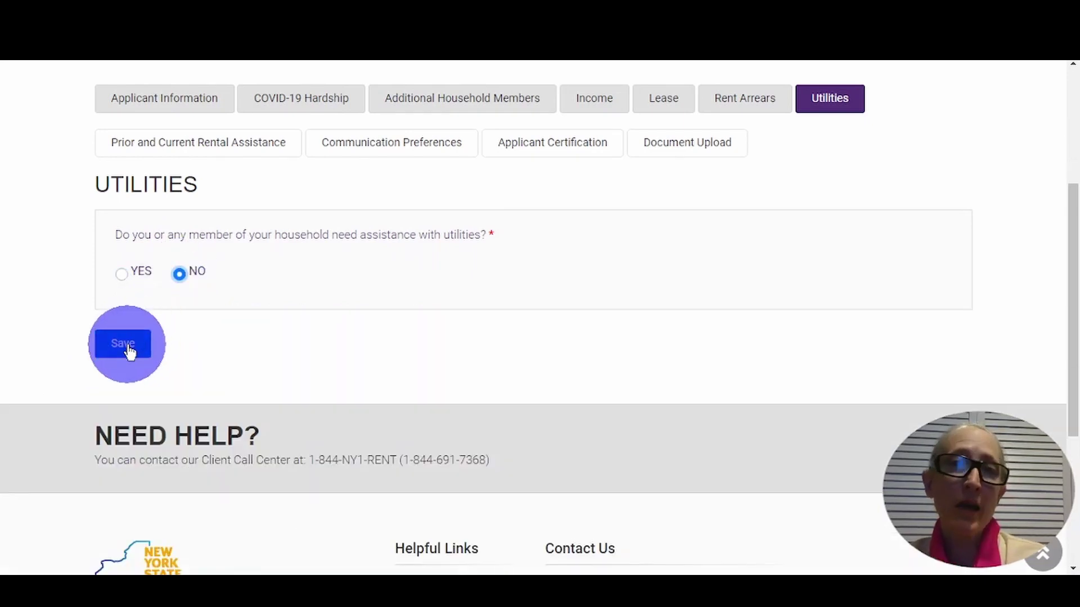
pyautogui.click(128, 349)
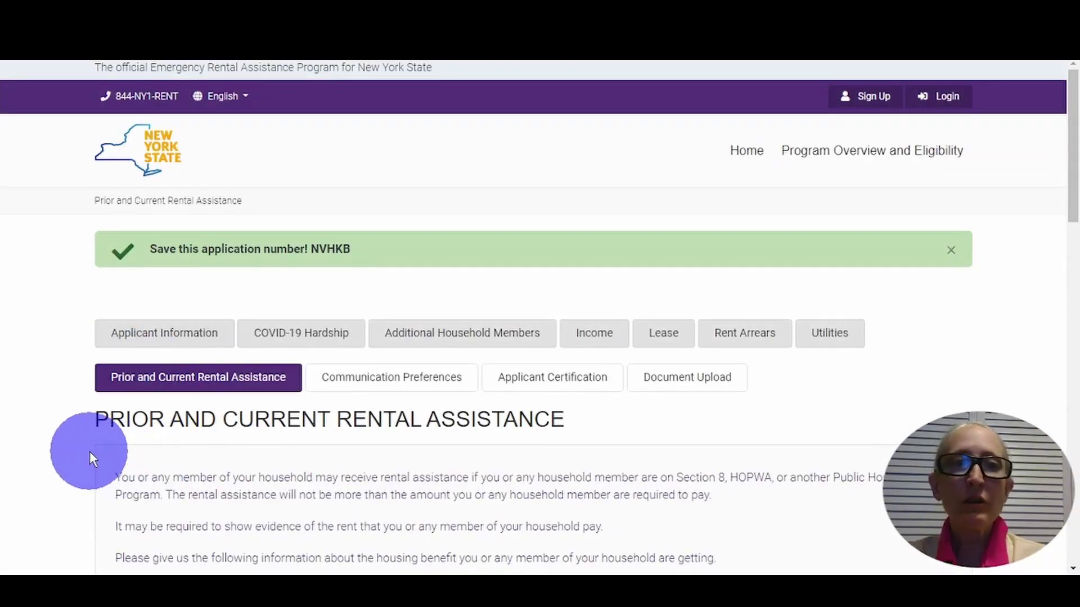
# - Answer No to living in subsidized housing and to receiving Section 8 or HOPWA
pyautogui.scroll(-4, 89, 451)
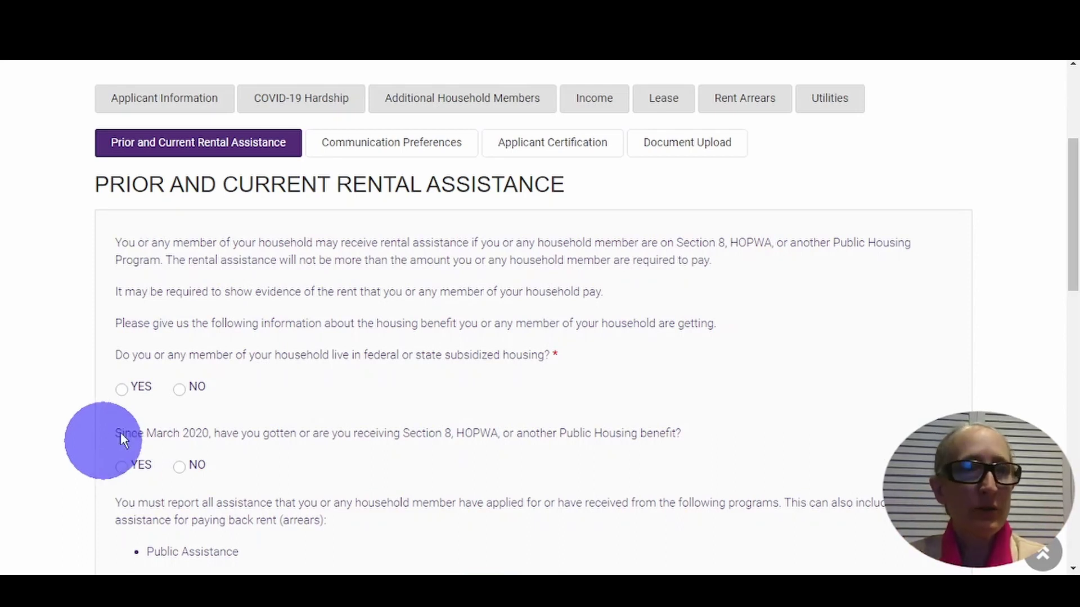
pyautogui.click(183, 391)
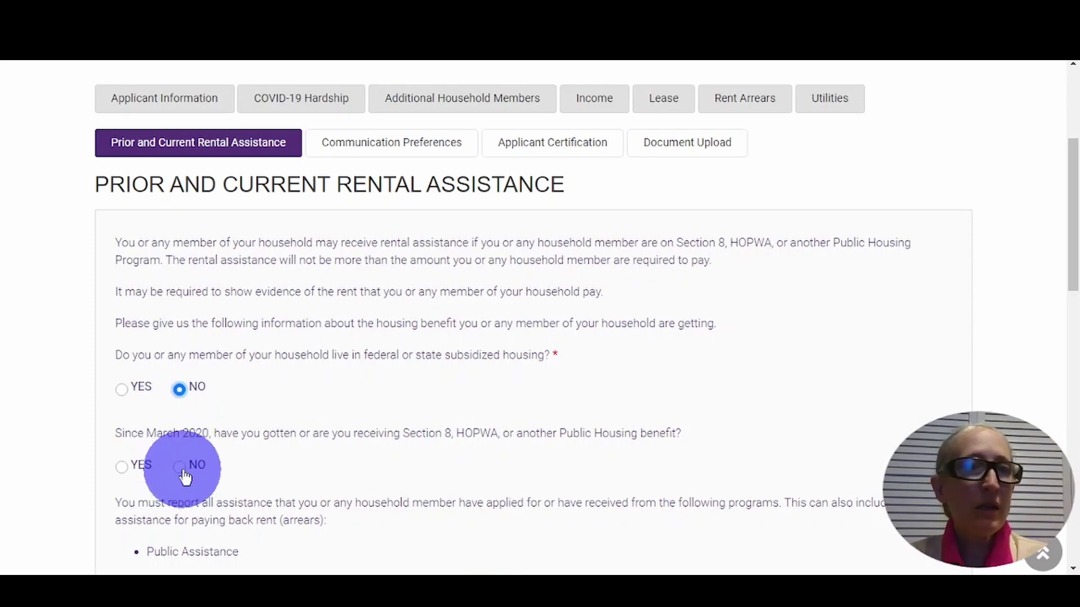
pyautogui.click(180, 466)
# - Answer No to prior arrears assistance and outside rent help, then save the section
pyautogui.scroll(-1, 224, 446)
pyautogui.scroll(-10, 224, 447)
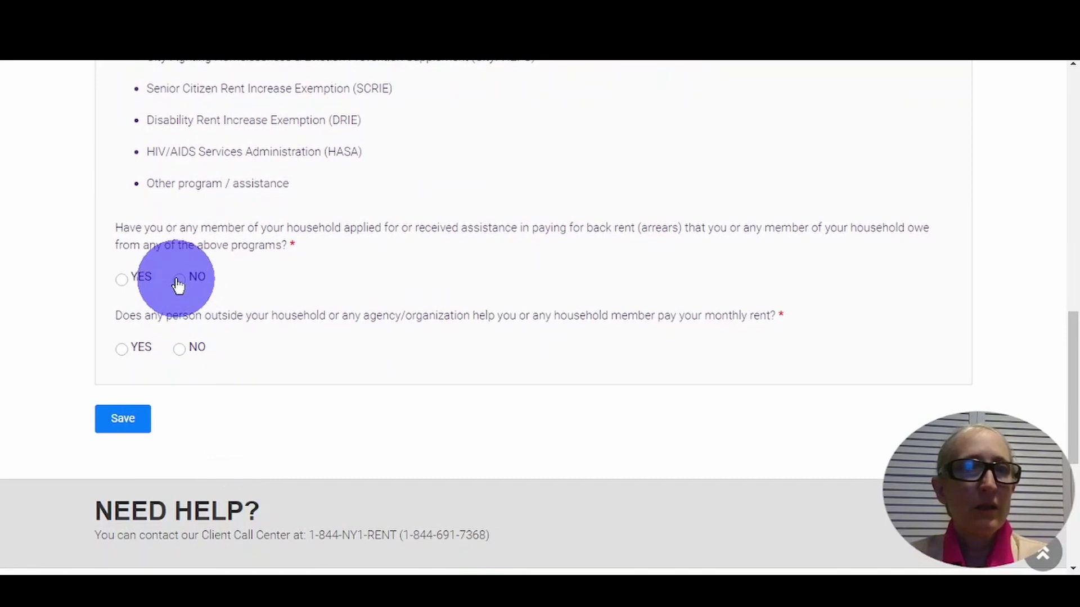
pyautogui.click(179, 280)
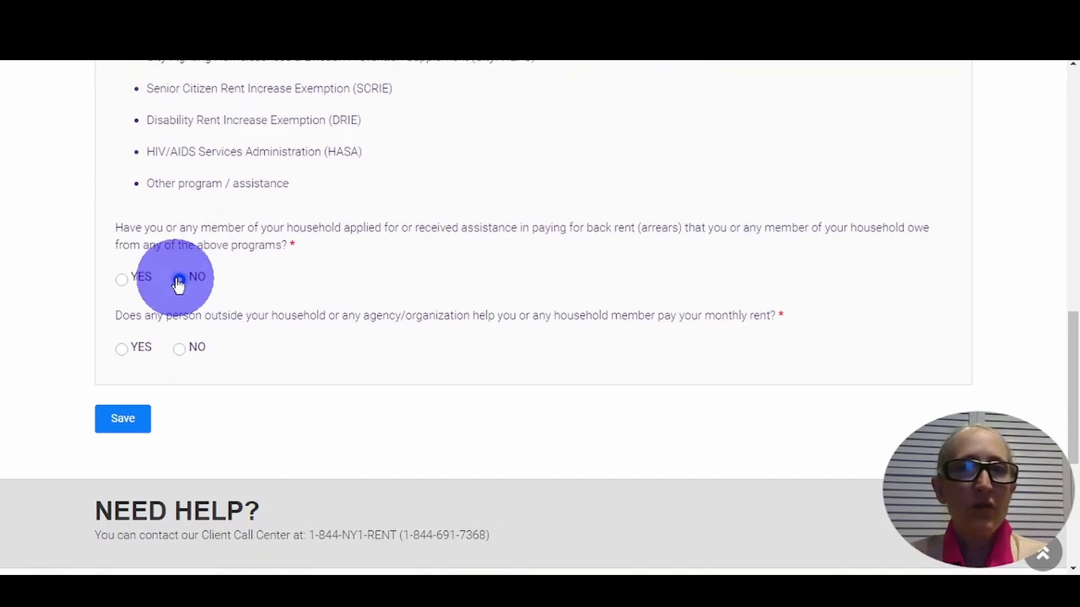
pyautogui.click(179, 351)
pyautogui.click(127, 426)
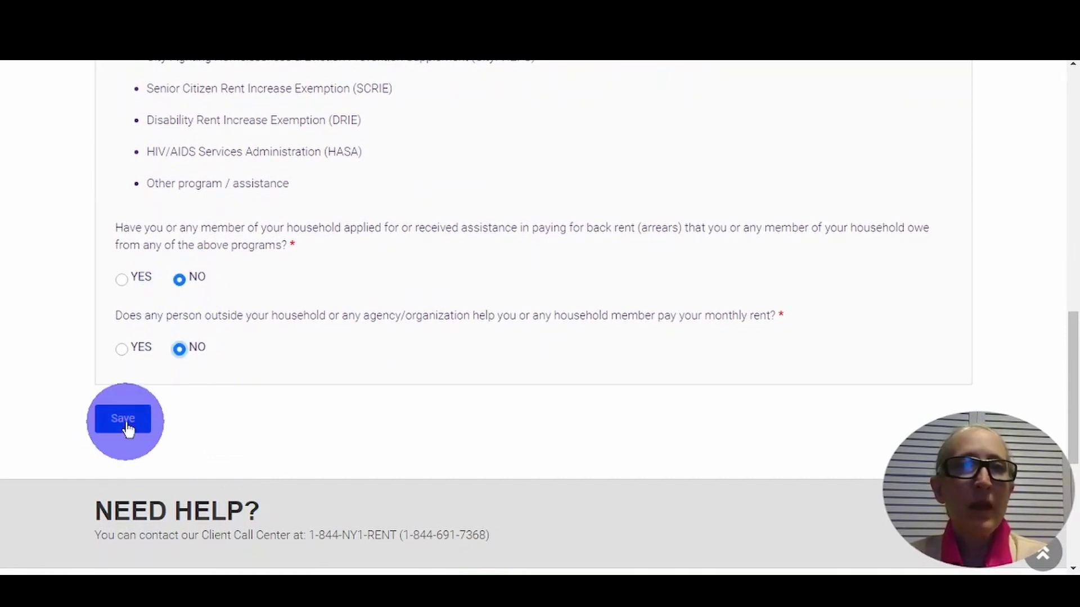
pyautogui.click(127, 427)
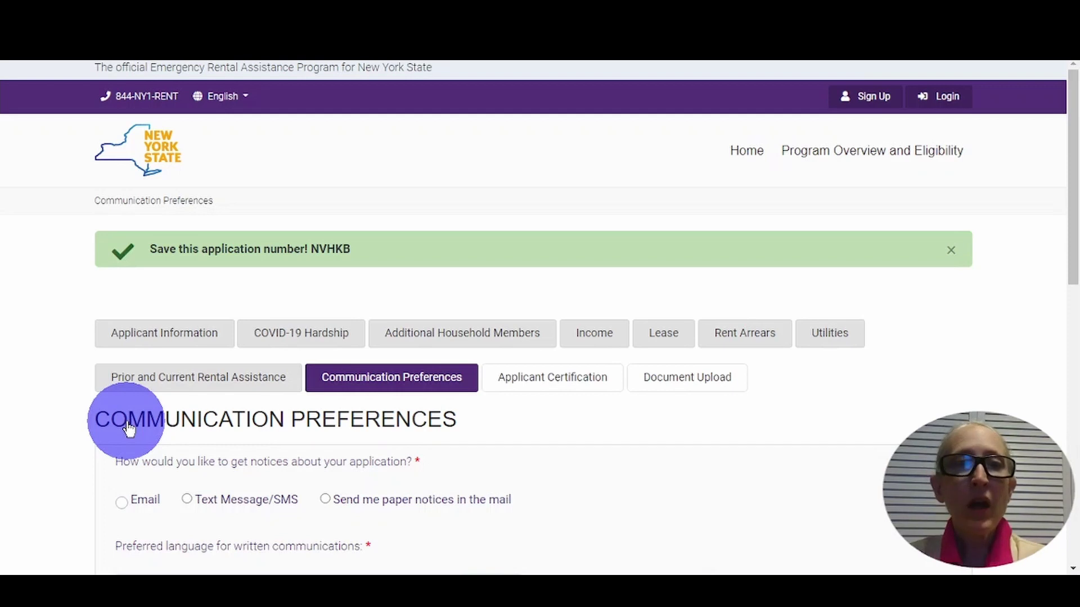
# - Select Email for notices, keep English, answer No to alternative format, and save
pyautogui.scroll(-2, 129, 429)
pyautogui.scroll(-1, 129, 429)
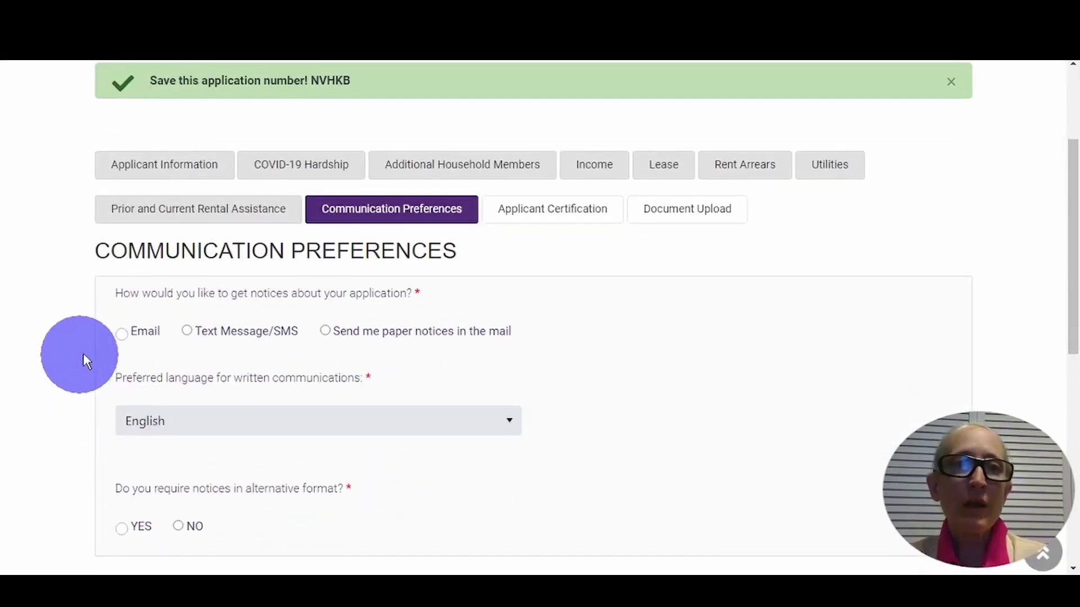
pyautogui.click(122, 334)
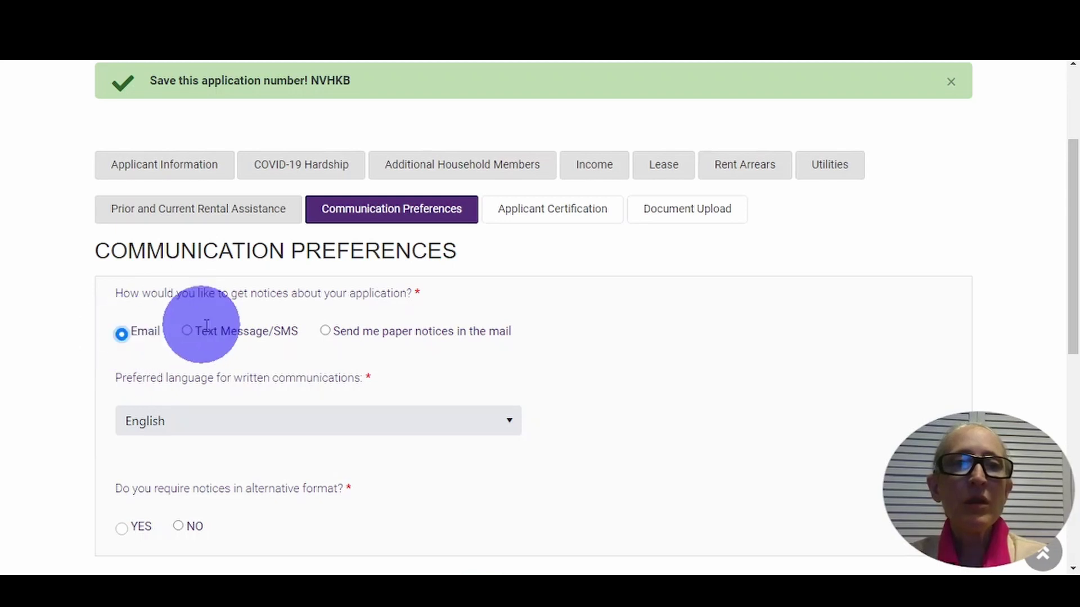
pyautogui.click(187, 332)
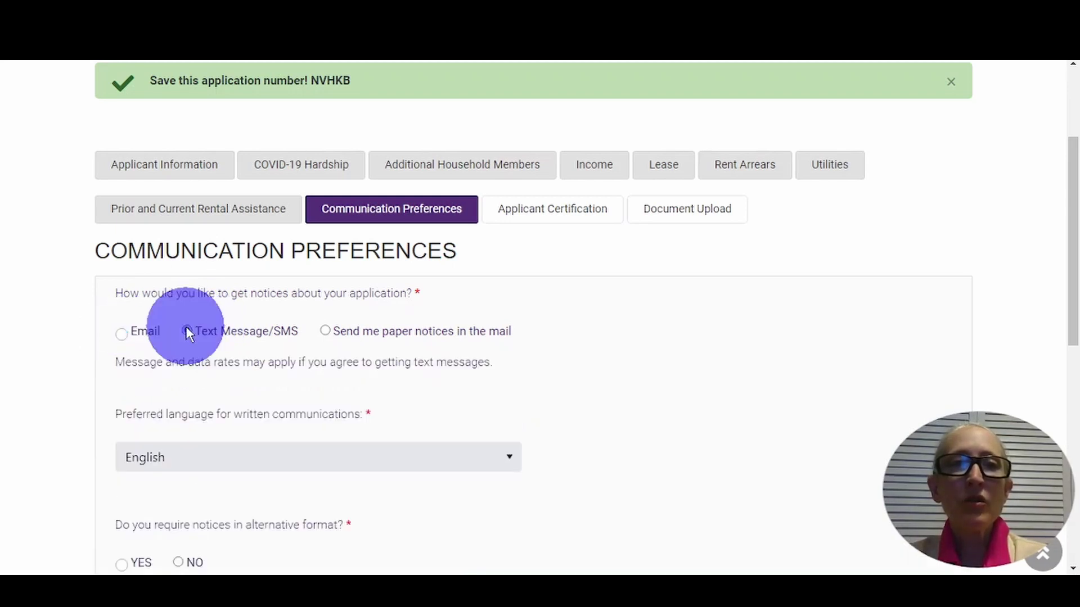
pyautogui.click(325, 331)
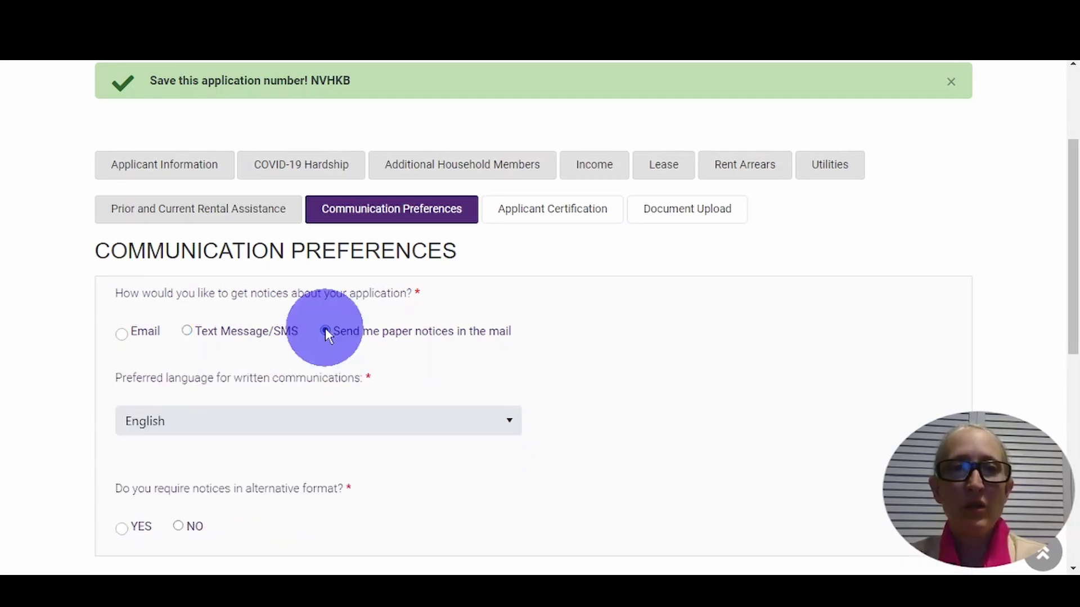
pyautogui.click(123, 336)
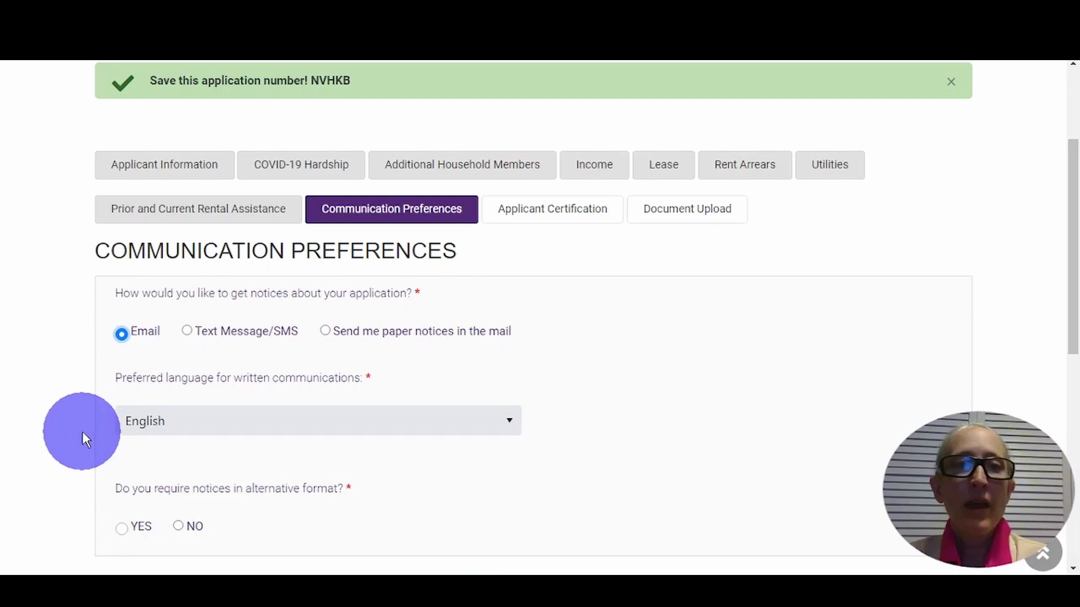
pyautogui.scroll(-3, 82, 440)
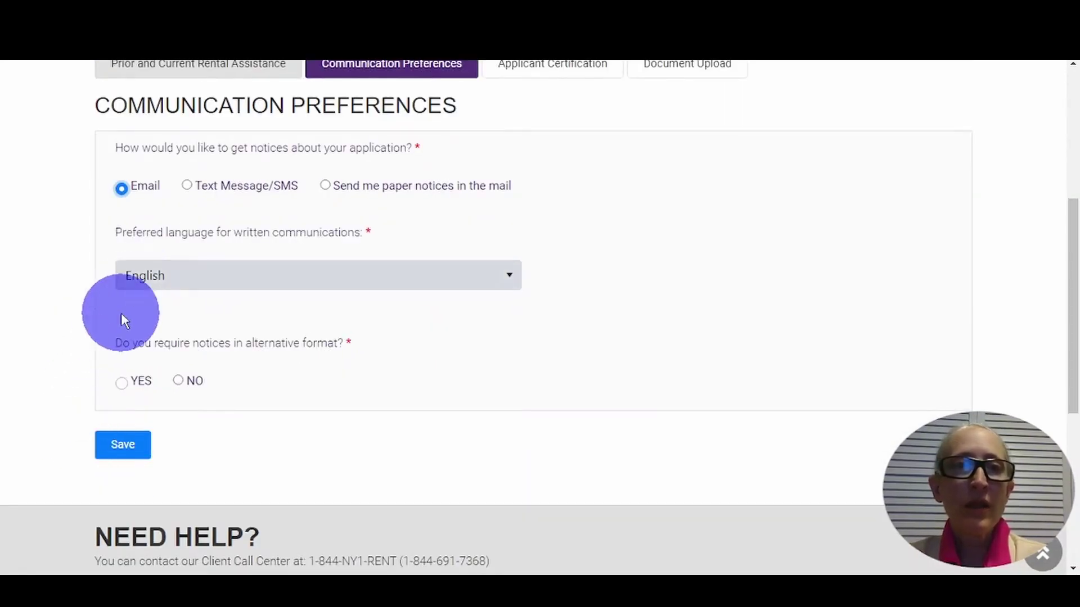
pyautogui.click(179, 381)
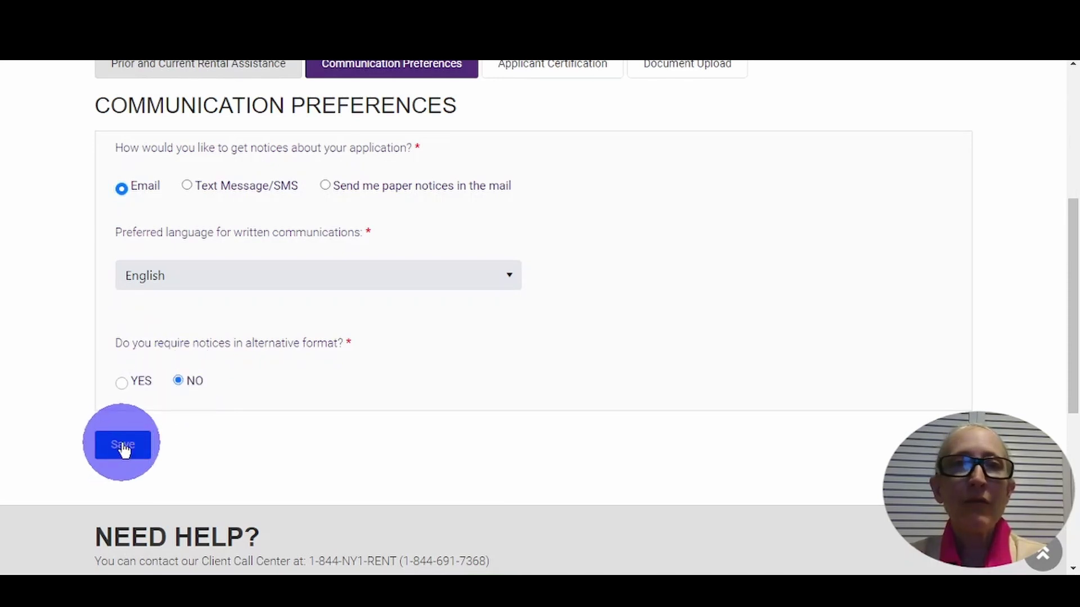
pyautogui.click(124, 449)
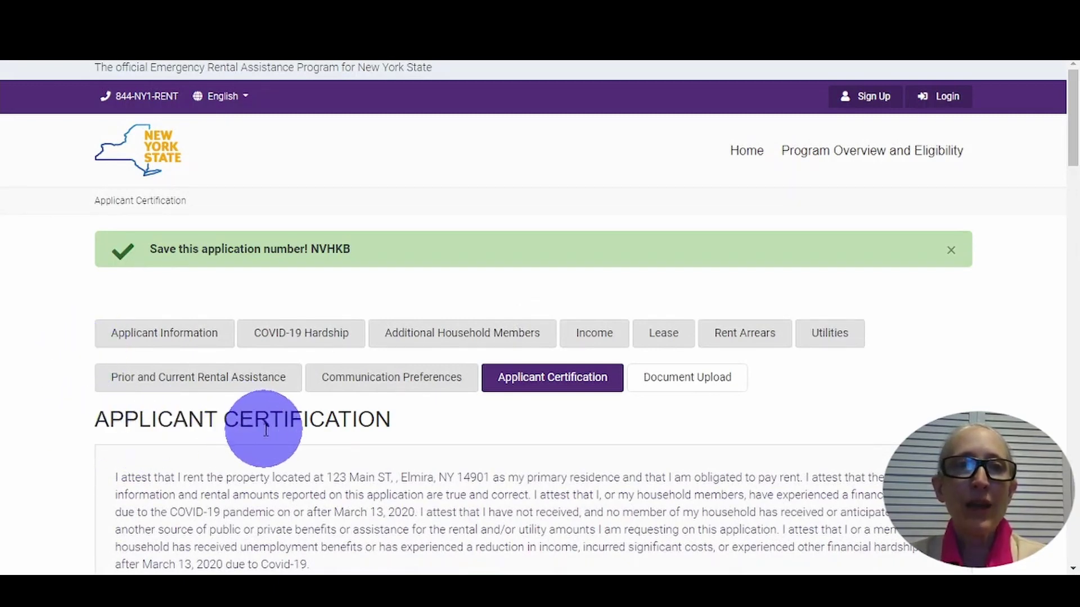
# - Scroll through the Applicant Certification statements to read them
pyautogui.scroll(-5, 130, 450)
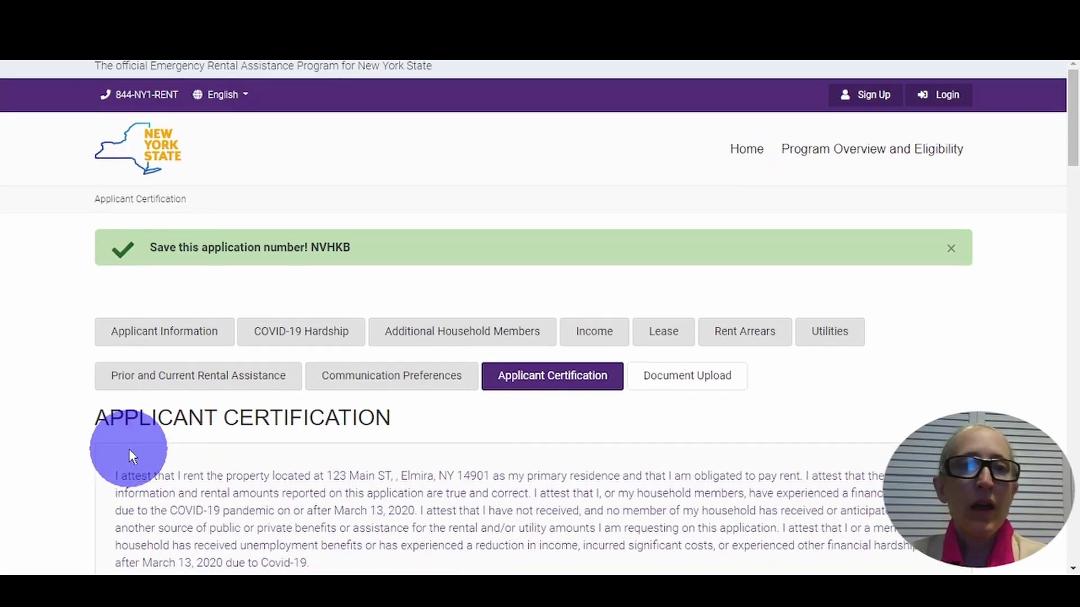
pyautogui.scroll(-3, 129, 449)
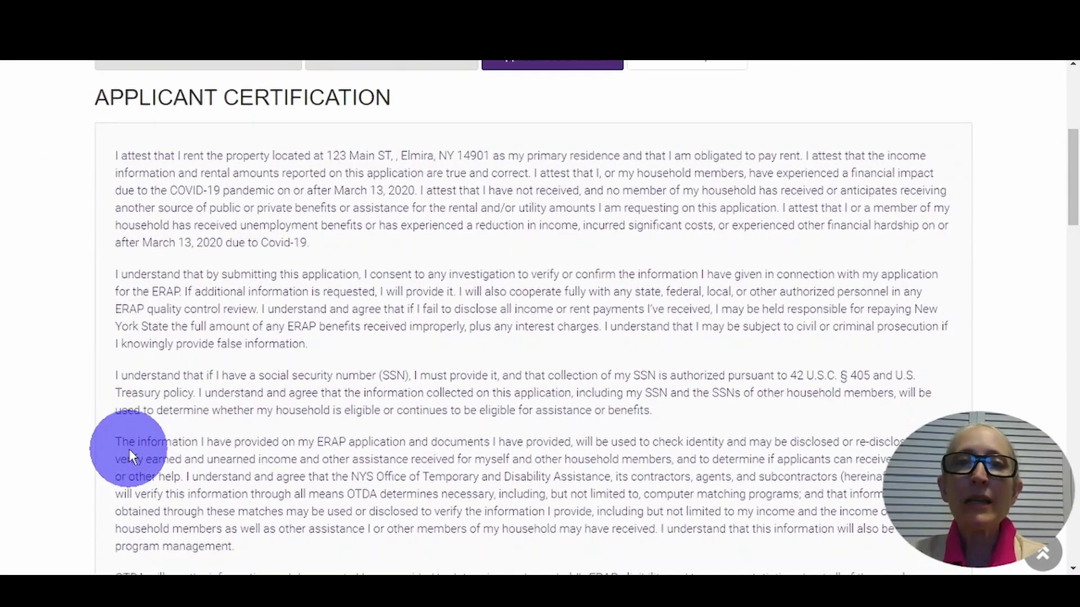
pyautogui.scroll(-4, 129, 449)
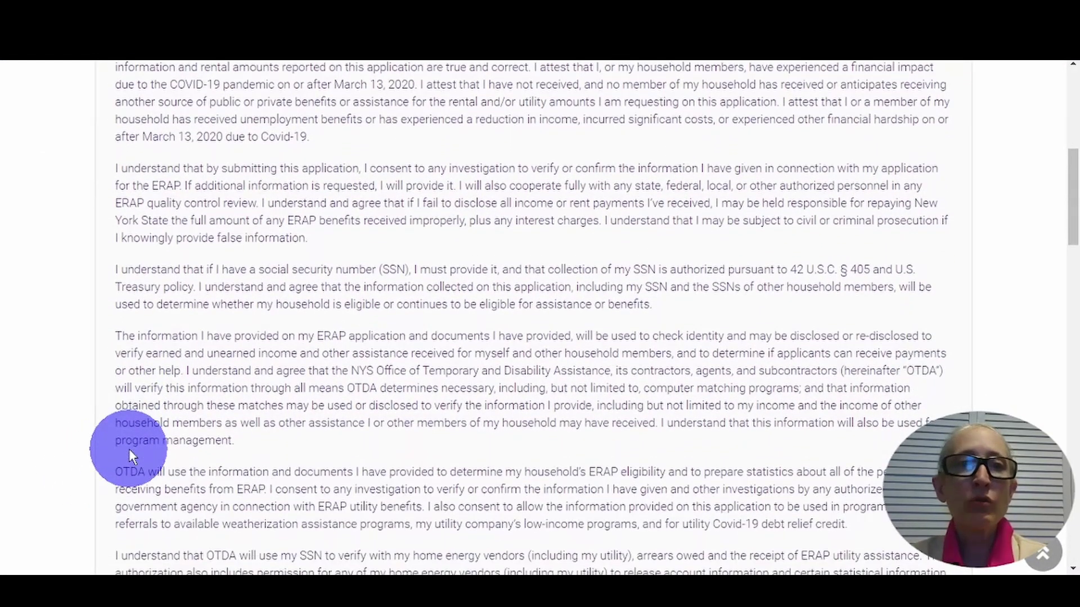
pyautogui.scroll(-5, 129, 450)
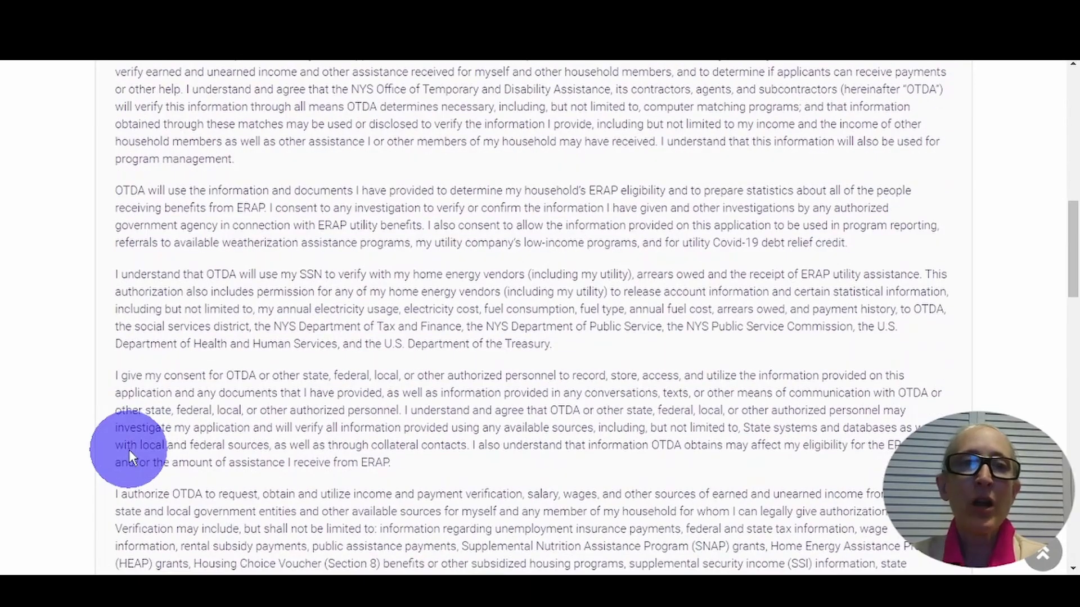
pyautogui.scroll(-10, 130, 450)
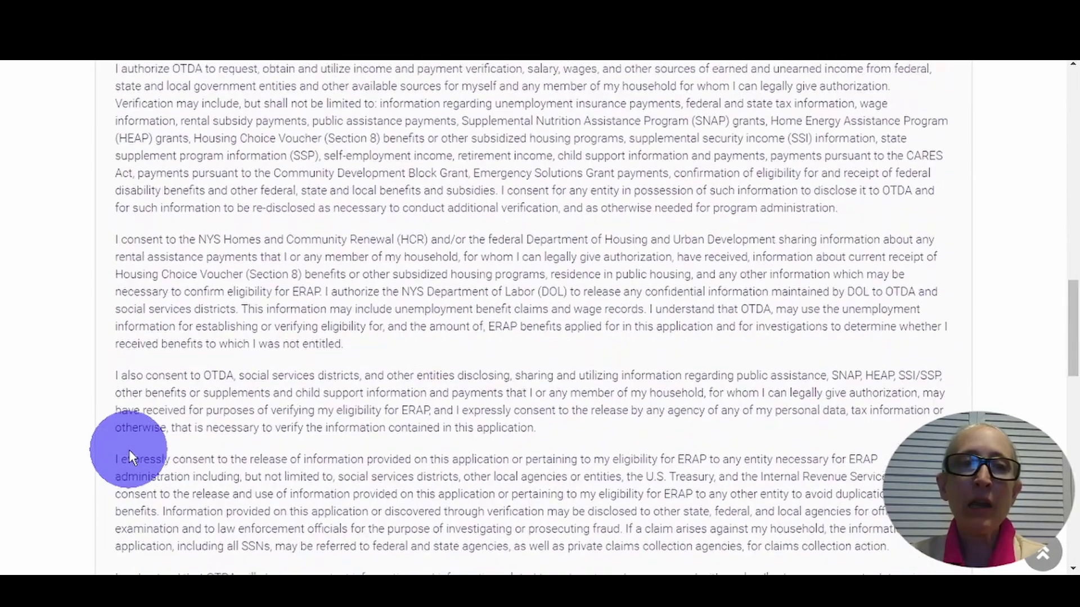
pyautogui.scroll(-4, 130, 450)
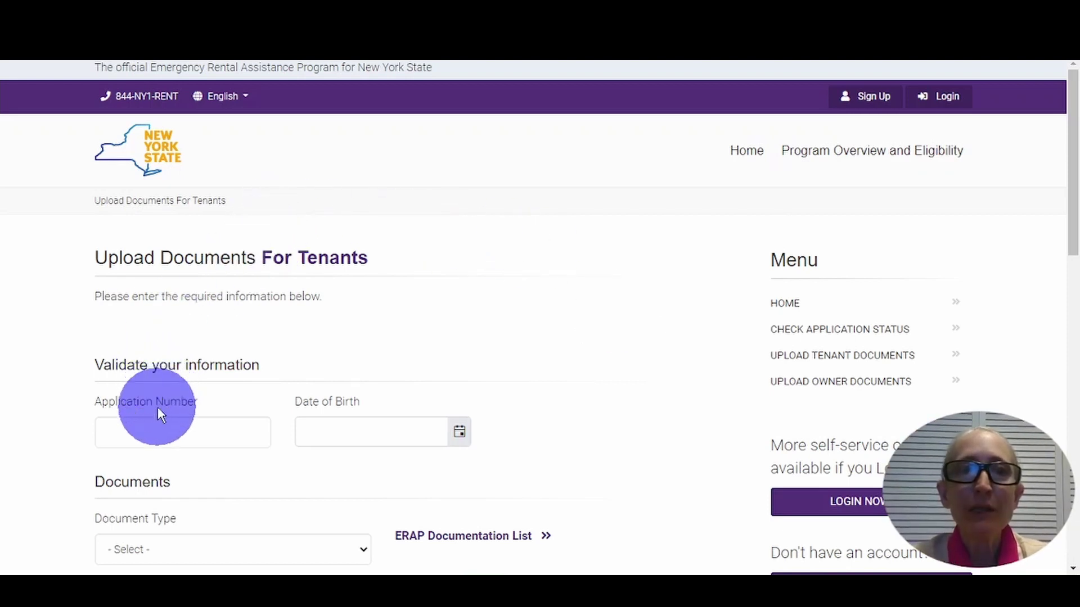
# - Enter the application number and birth date 4/1/1970, and set Document Type to Other
pyautogui.click(155, 432)
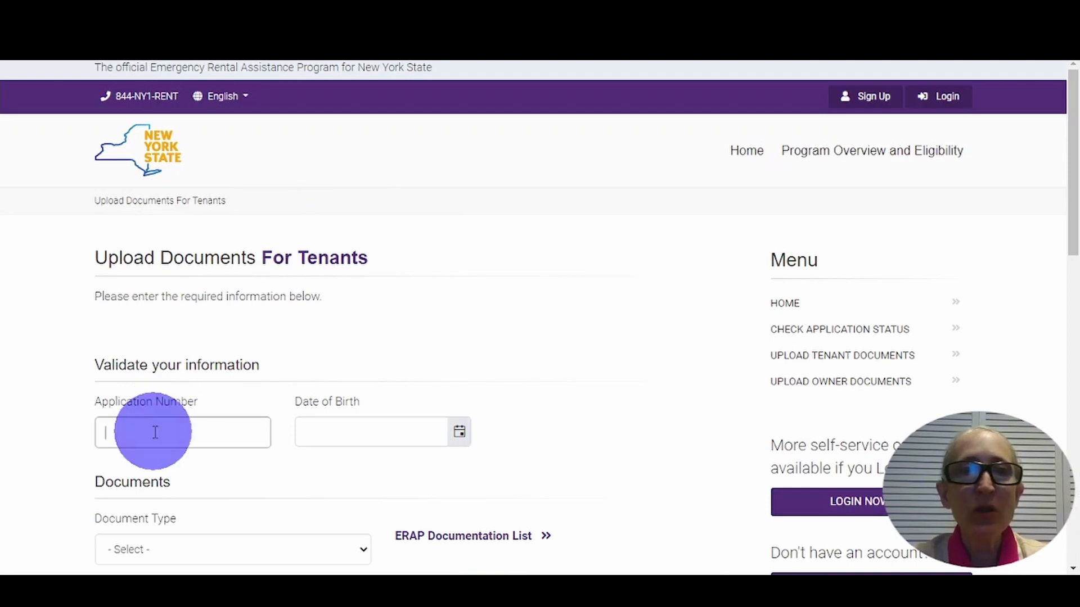
pyautogui.write('abcde')
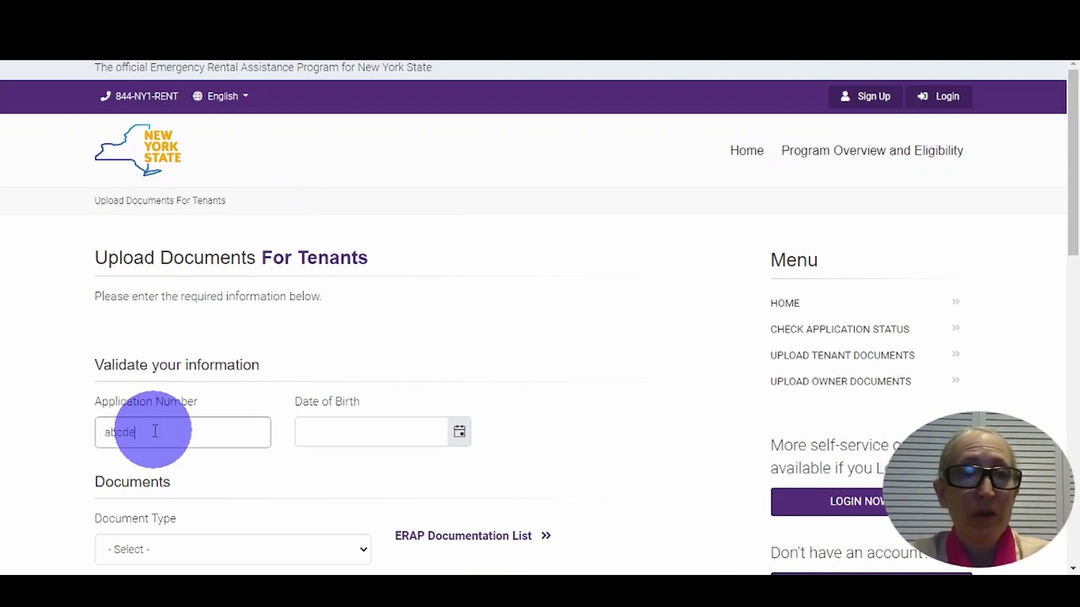
pyautogui.press('Tab')
pyautogui.write('4/1/')
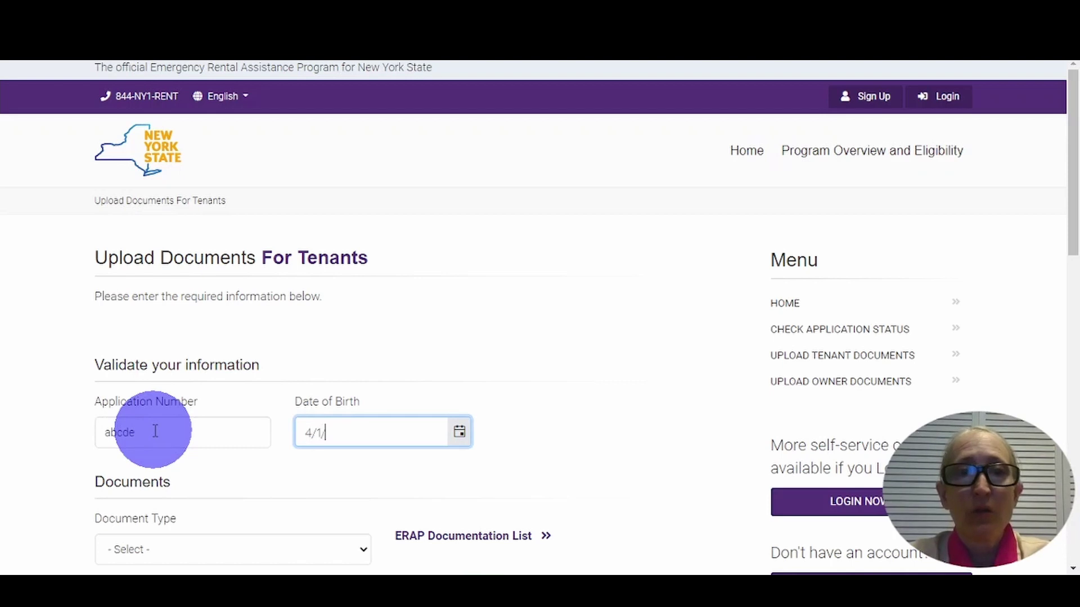
pyautogui.write('1970')
pyautogui.press('Tab')
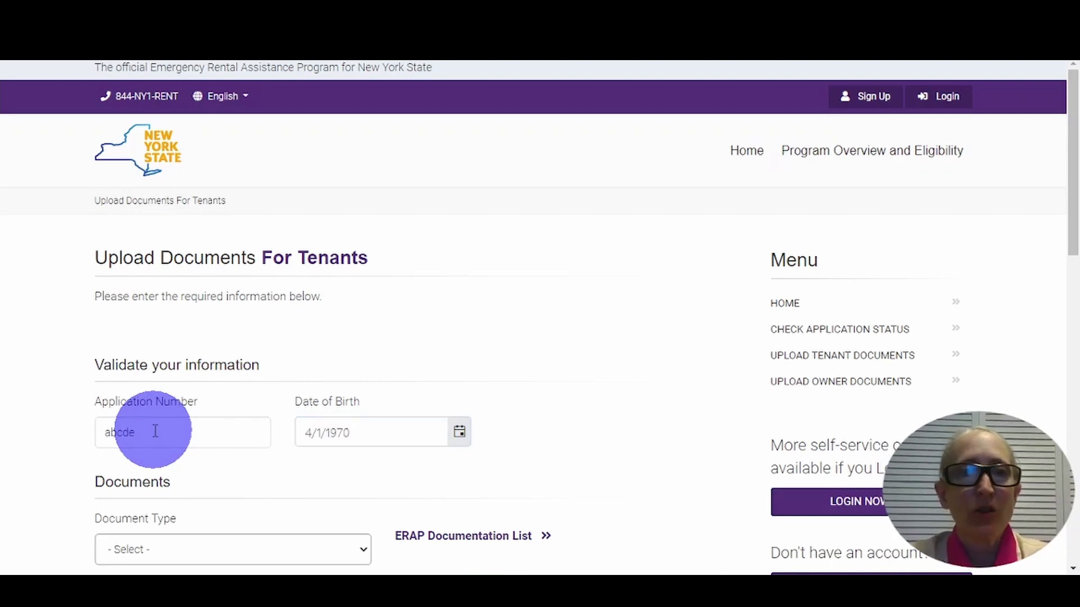
pyautogui.scroll(-5, 153, 431)
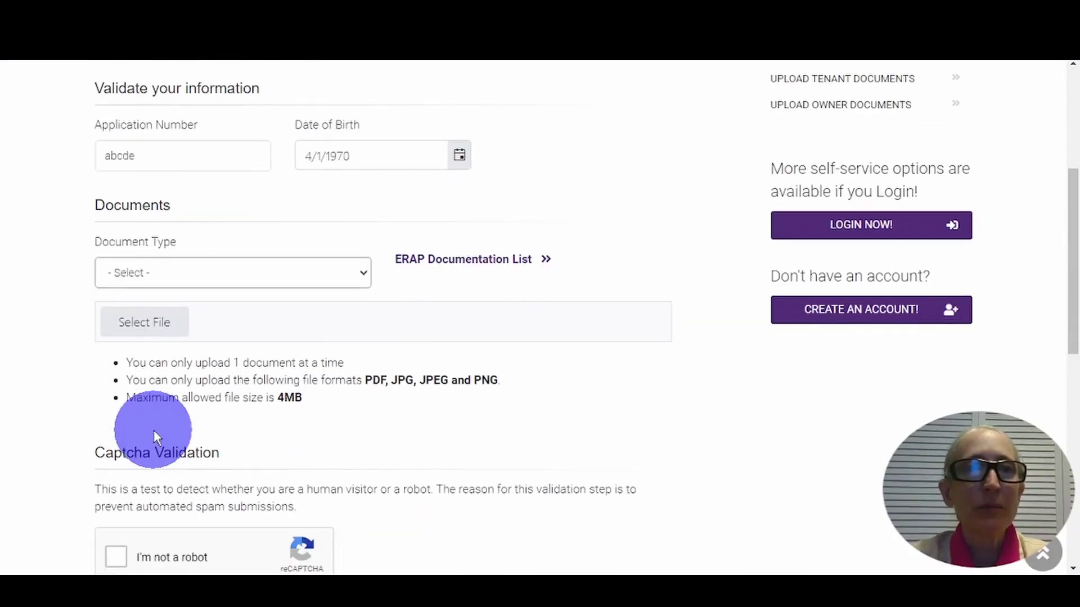
pyautogui.click(264, 273)
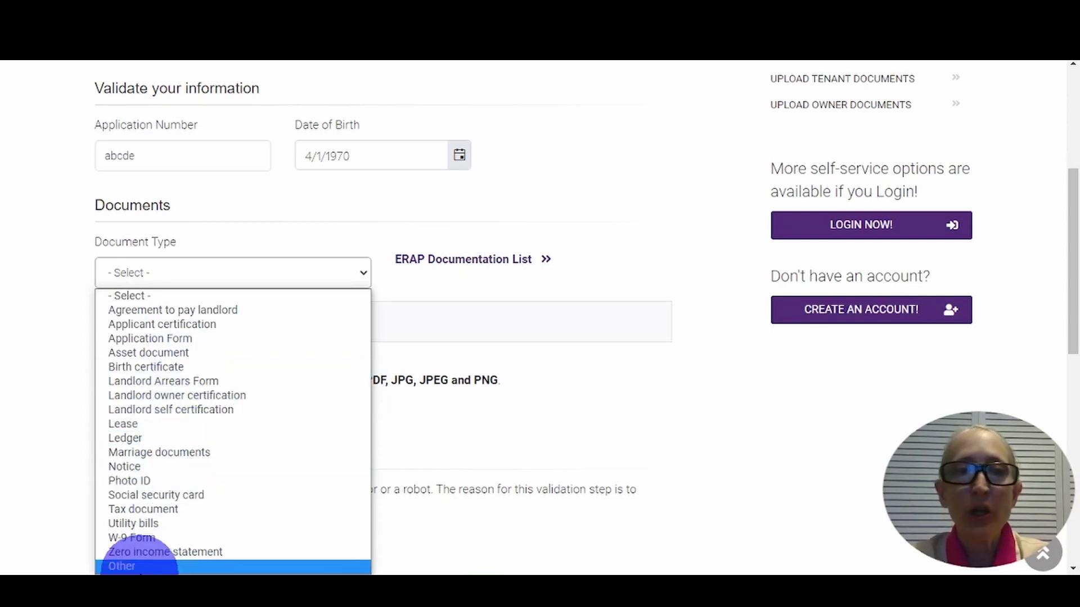
pyautogui.click(135, 567)
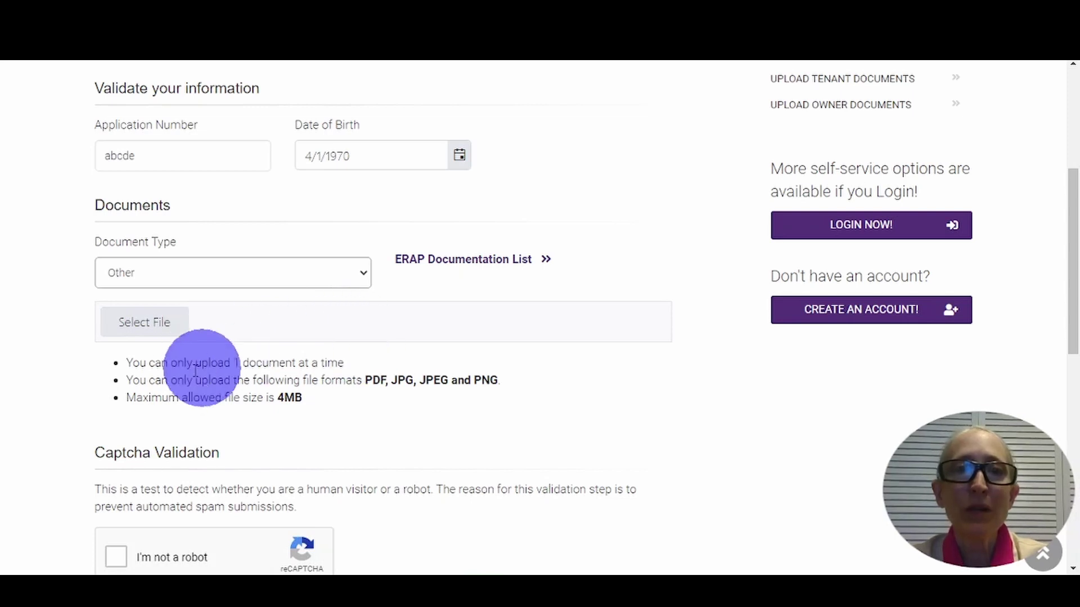
pyautogui.scroll(-2, 107, 471)
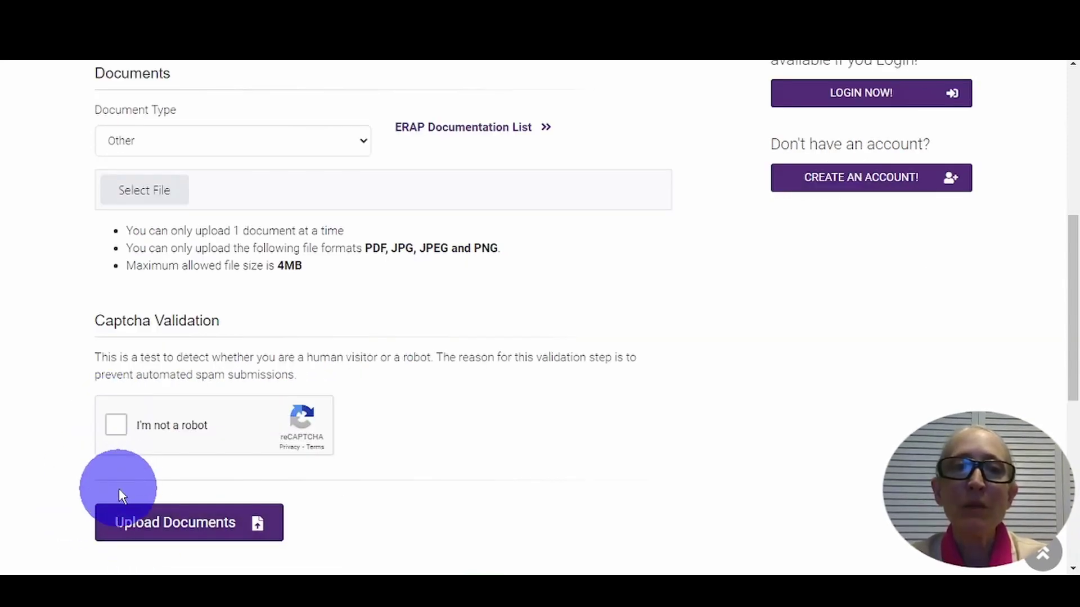
pyautogui.scroll(4, 119, 489)
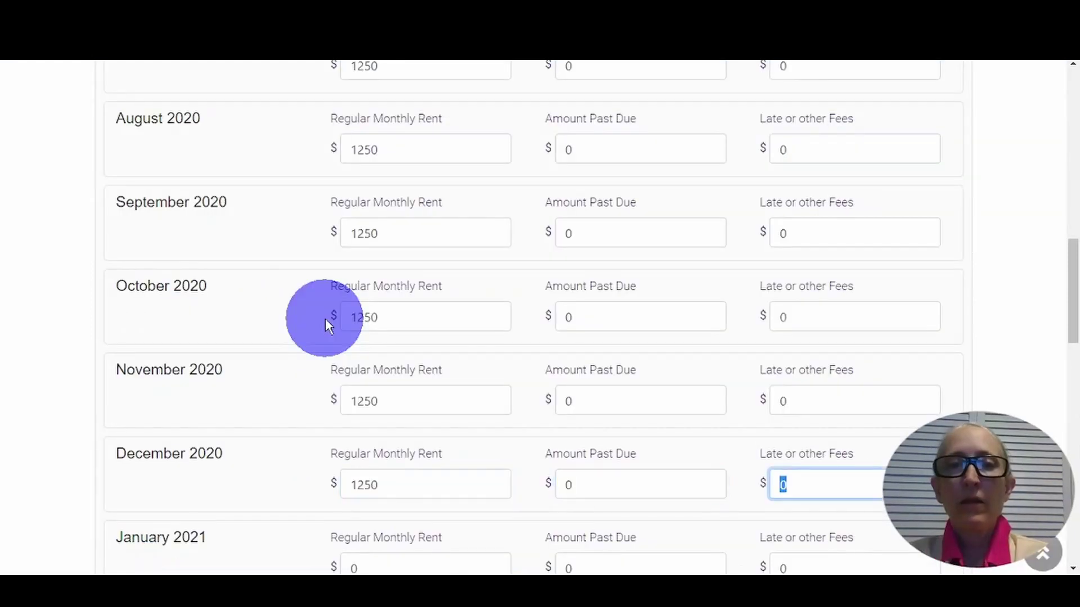
# - Enter 1250 as the regular monthly rent for January and February 2021
pyautogui.press('Tab')
pyautogui.write('1250')
pyautogui.press('Tab')
pyautogui.press('Tab')
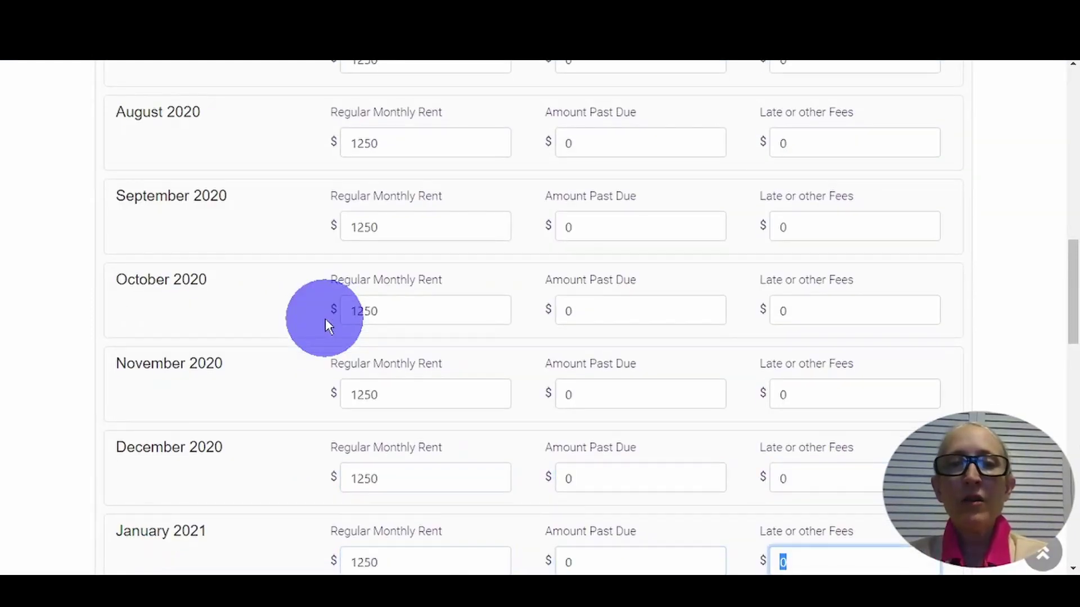
pyautogui.press('Tab')
pyautogui.write('1250')
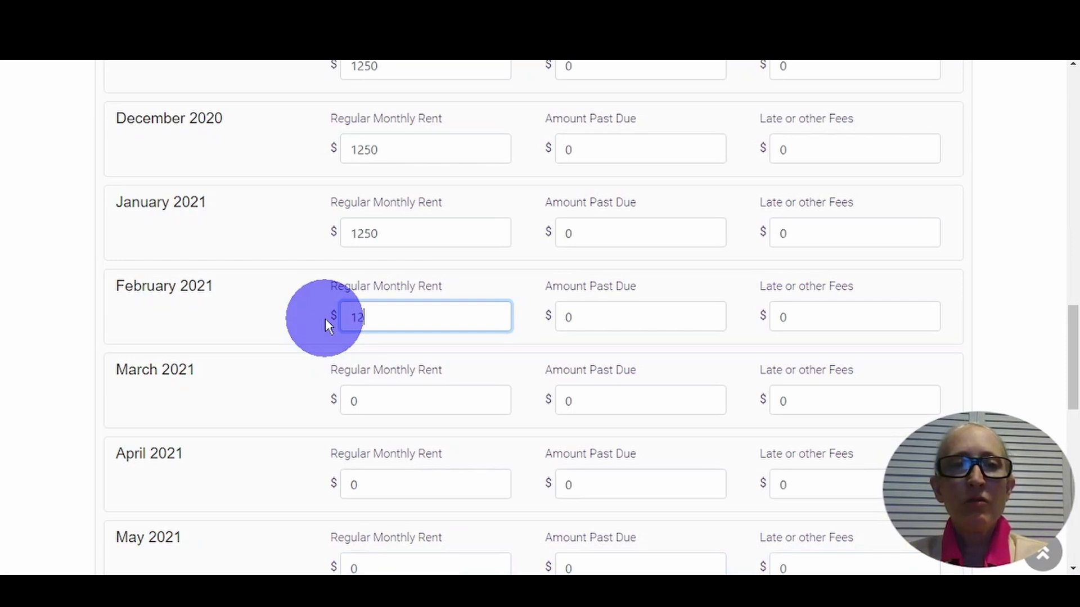
pyautogui.press('Tab')
pyautogui.press('Tab')
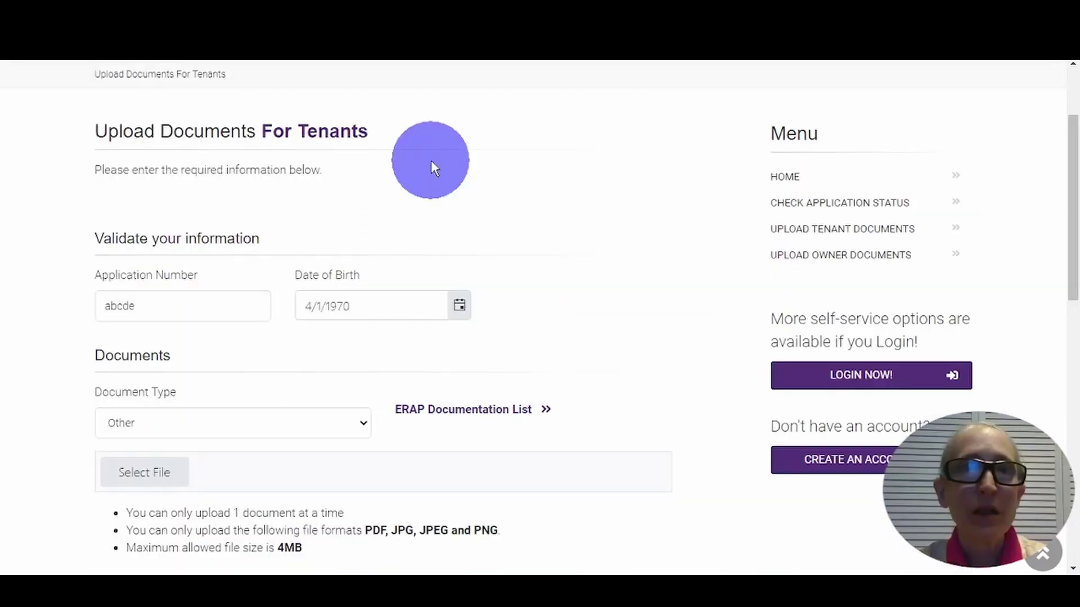